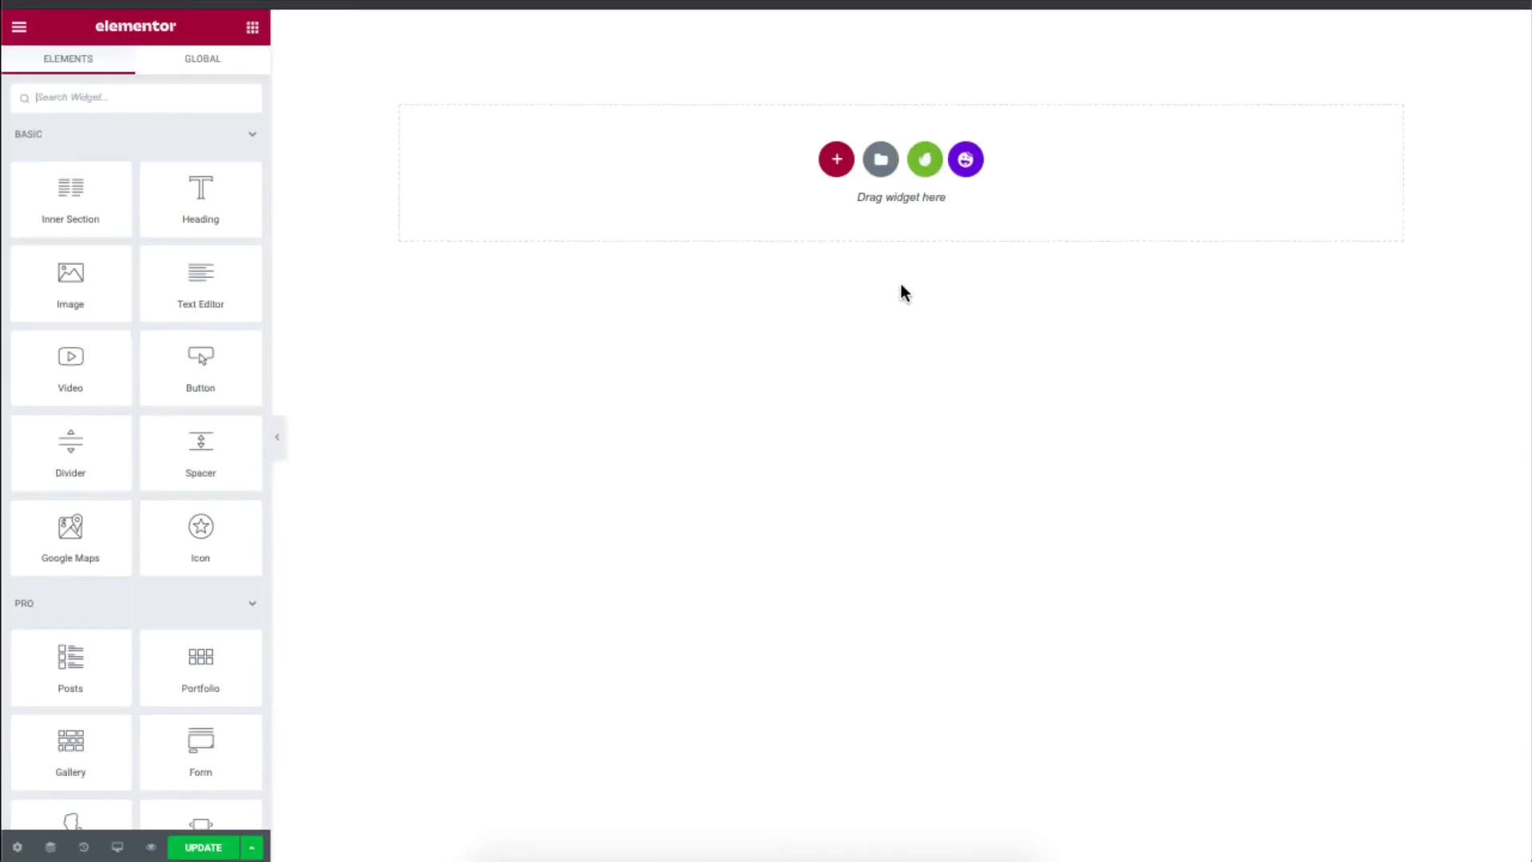
# Search the widgets for 'post g' and drop the Post Grid widget into the empty section.
pyautogui.click(84, 98)
pyautogui.write('post grid')
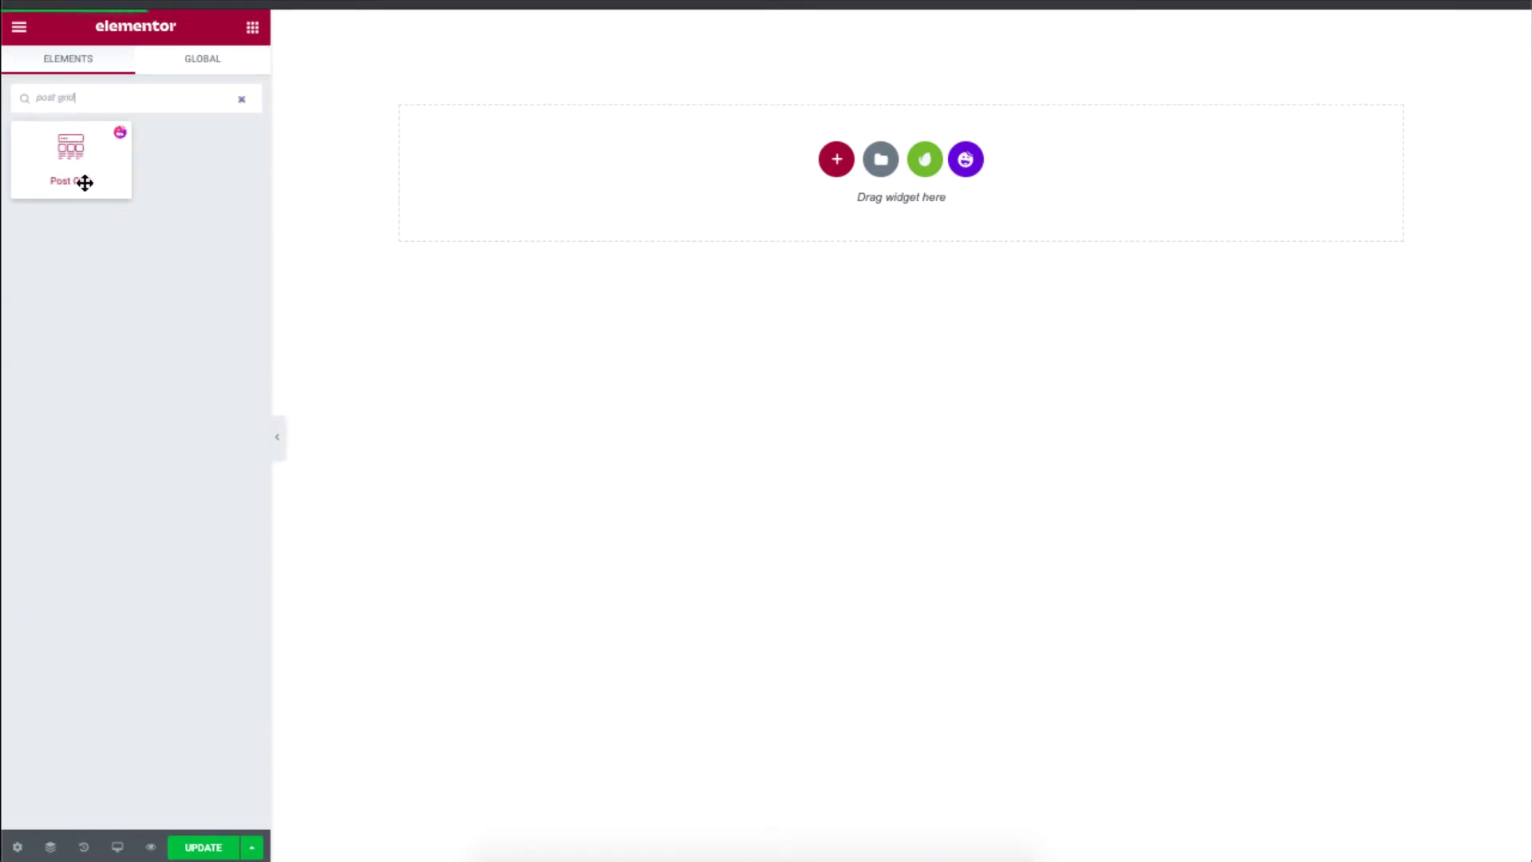
pyautogui.moveTo(64, 166); pyautogui.dragTo(758, 201)
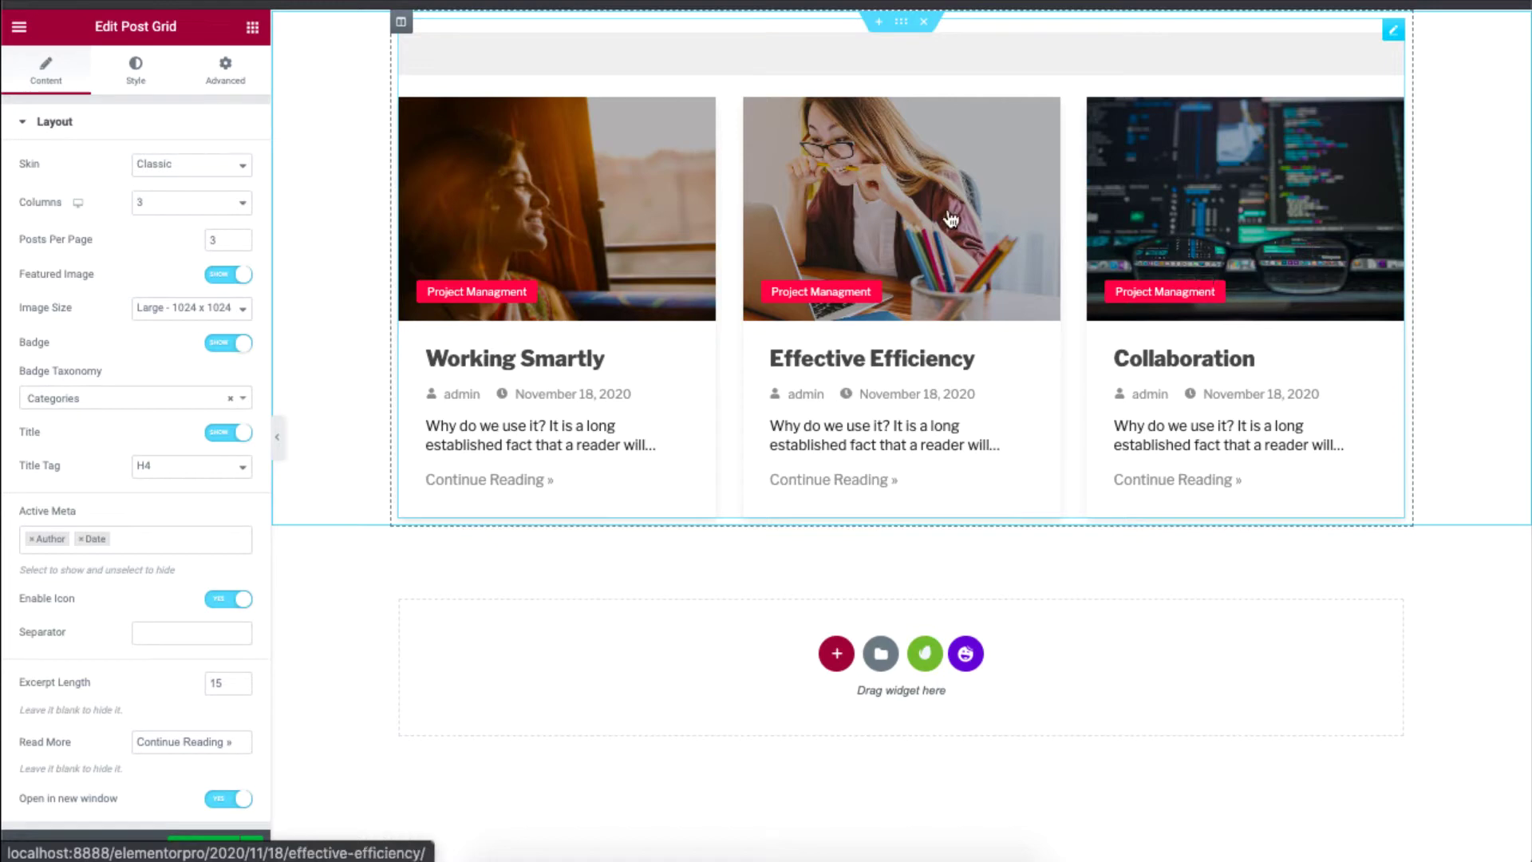
# Try the Hawai, Standard, Stylica and Monastic skins, then settle on the Outbox skin.
pyautogui.click(177, 170)
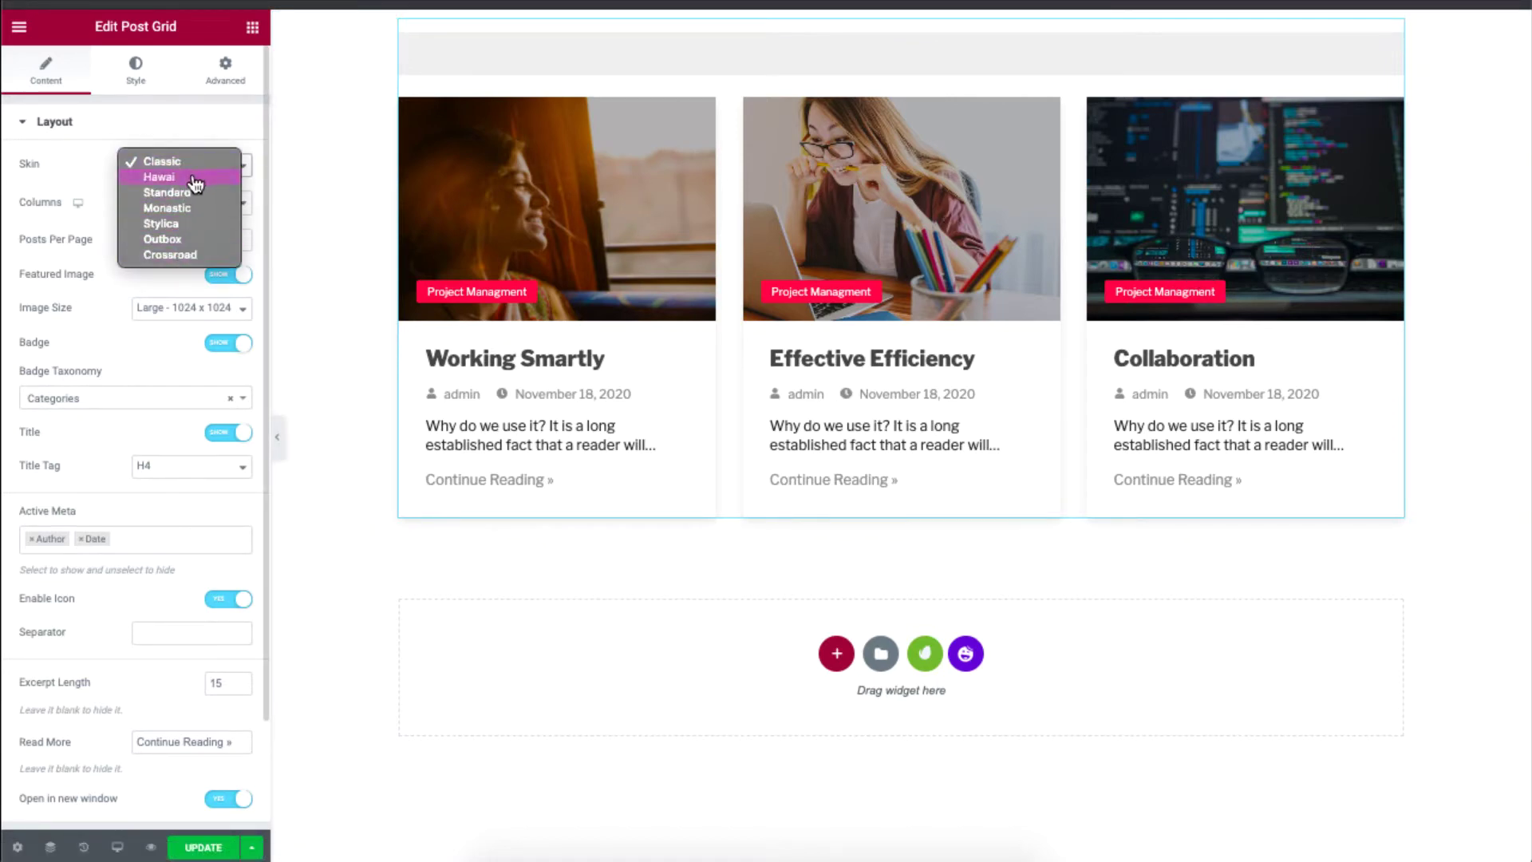
pyautogui.click(196, 180)
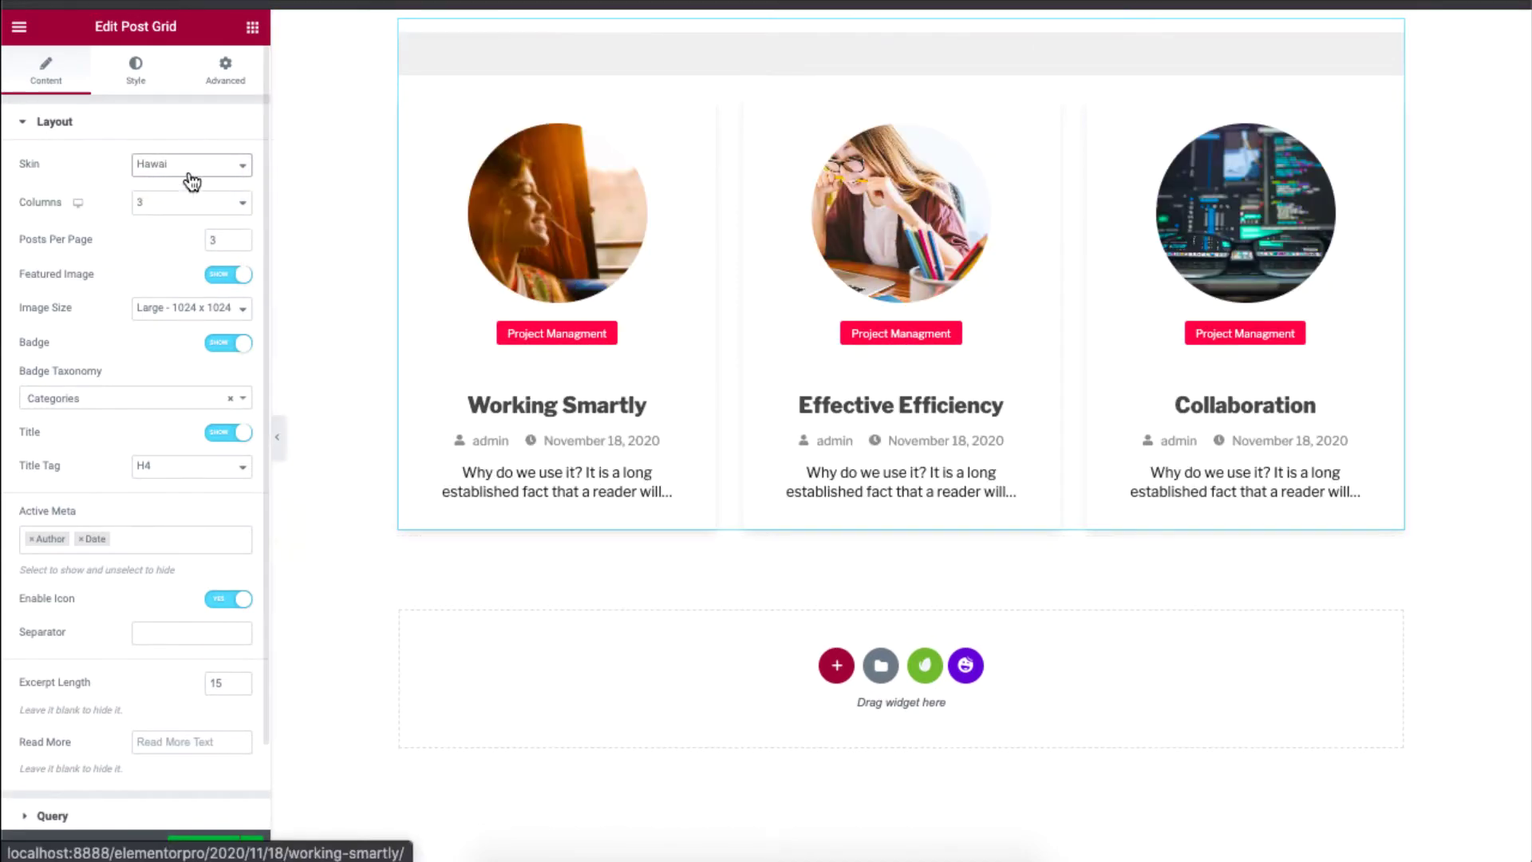
pyautogui.click(187, 169)
pyautogui.click(184, 178)
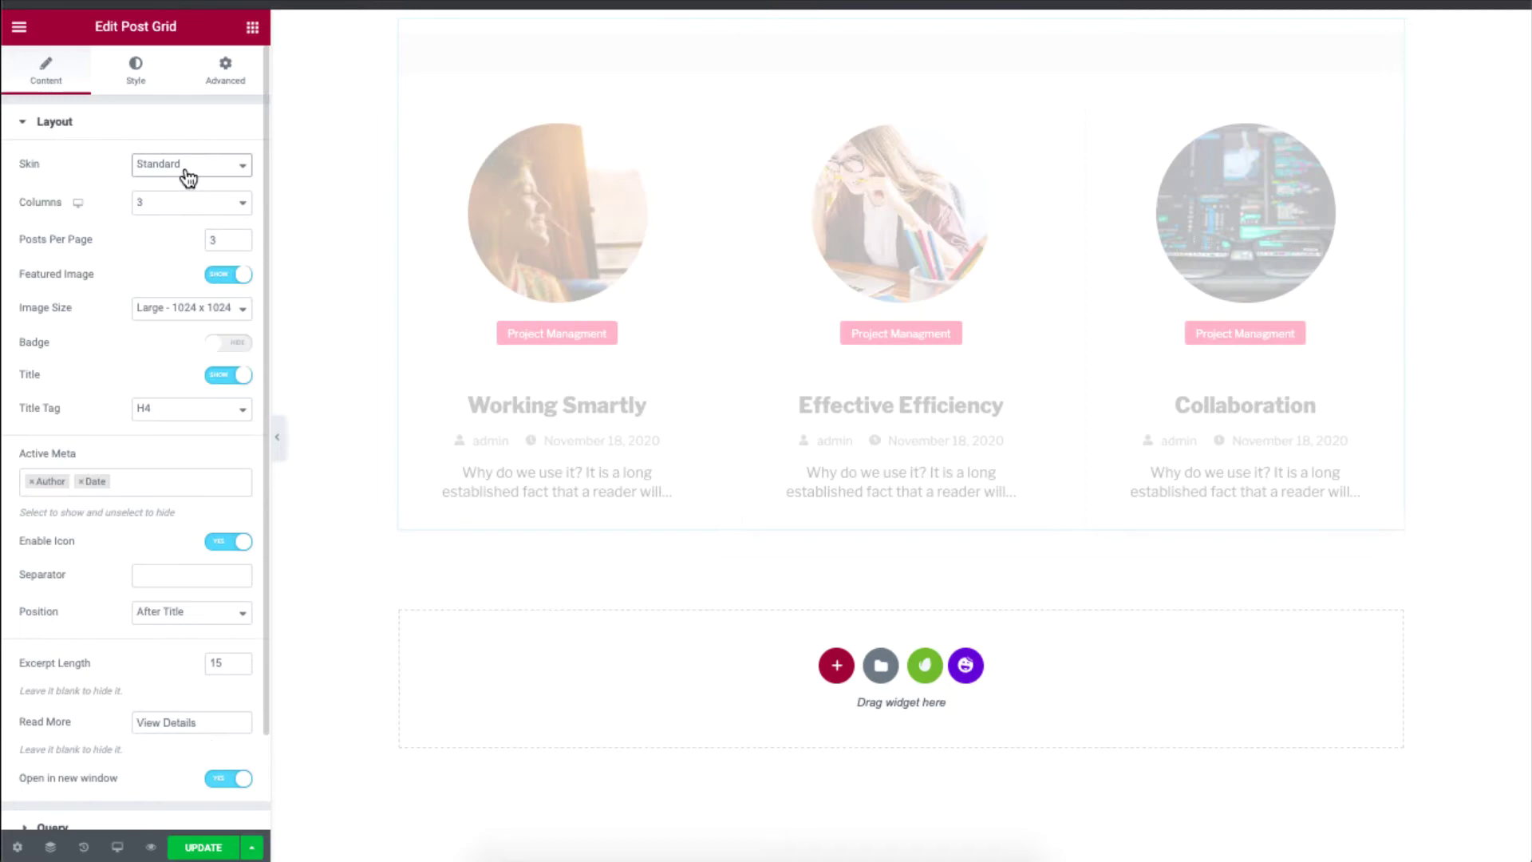
pyautogui.click(201, 167)
pyautogui.click(214, 177)
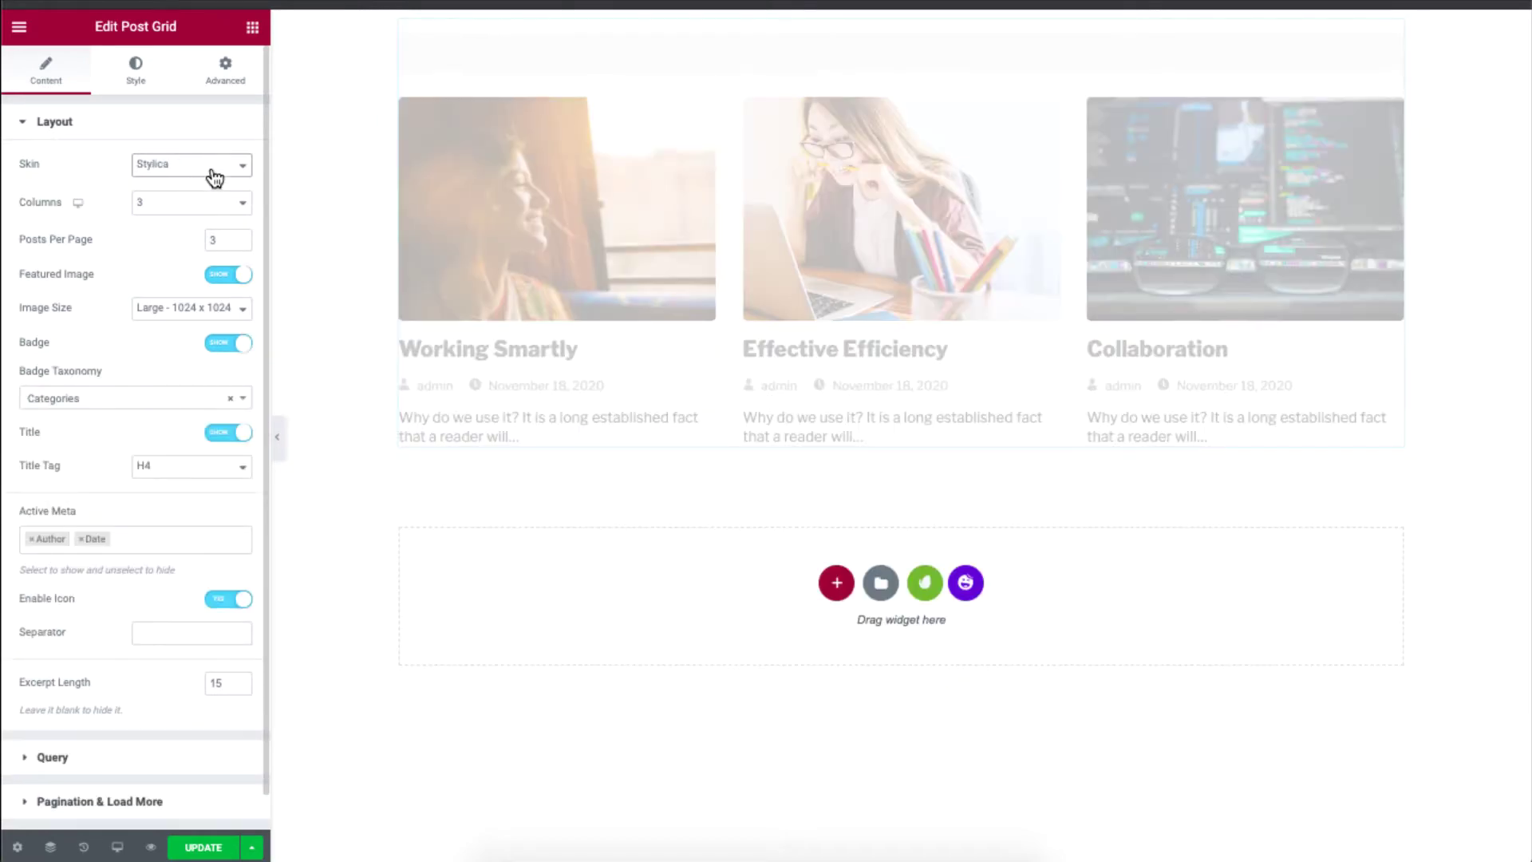
pyautogui.click(214, 177)
pyautogui.click(201, 153)
pyautogui.click(198, 162)
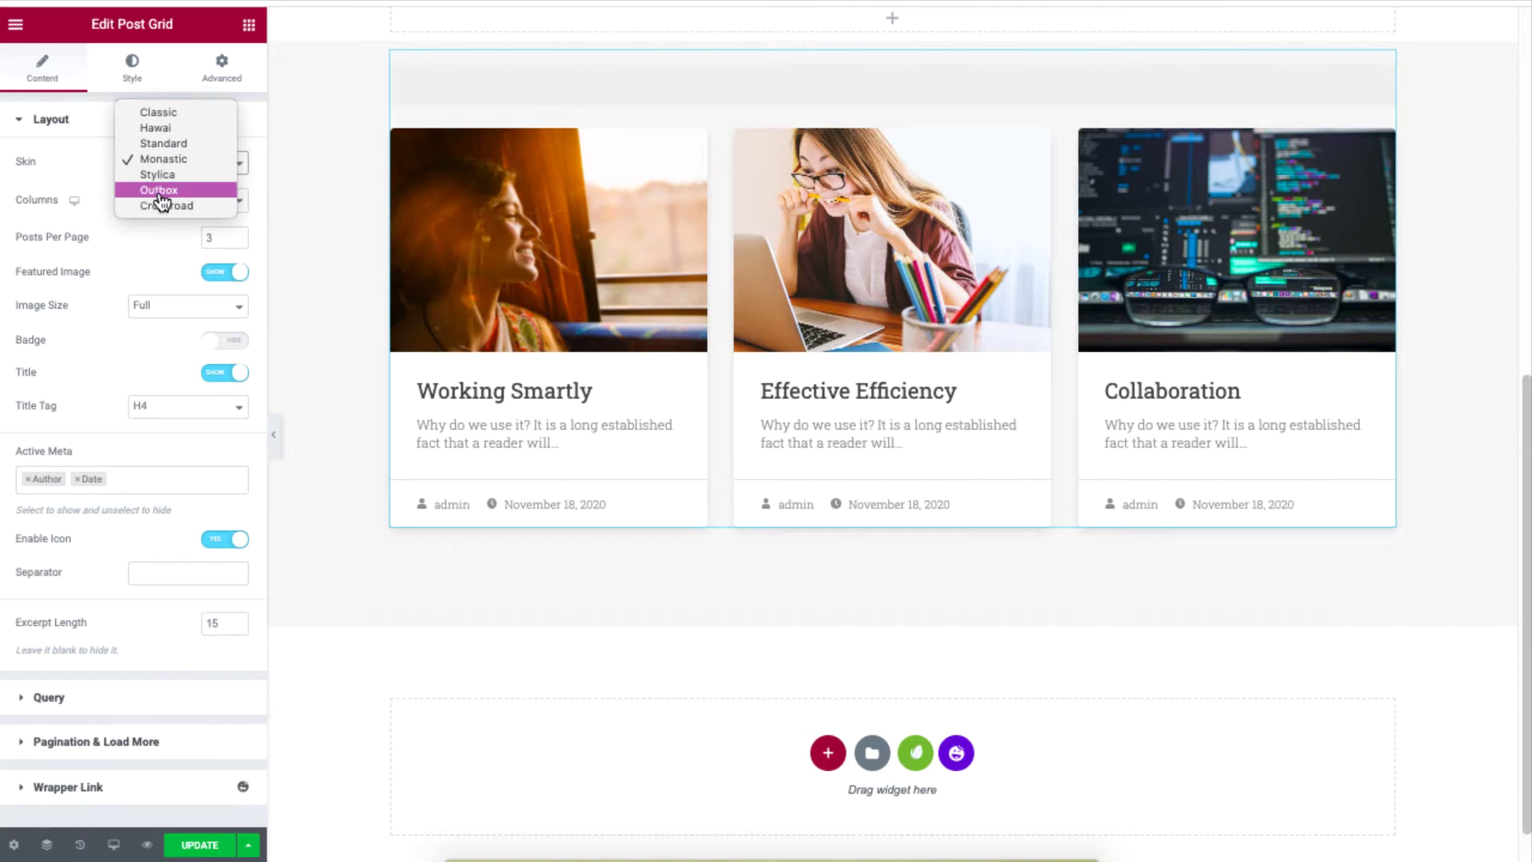
pyautogui.click(218, 192)
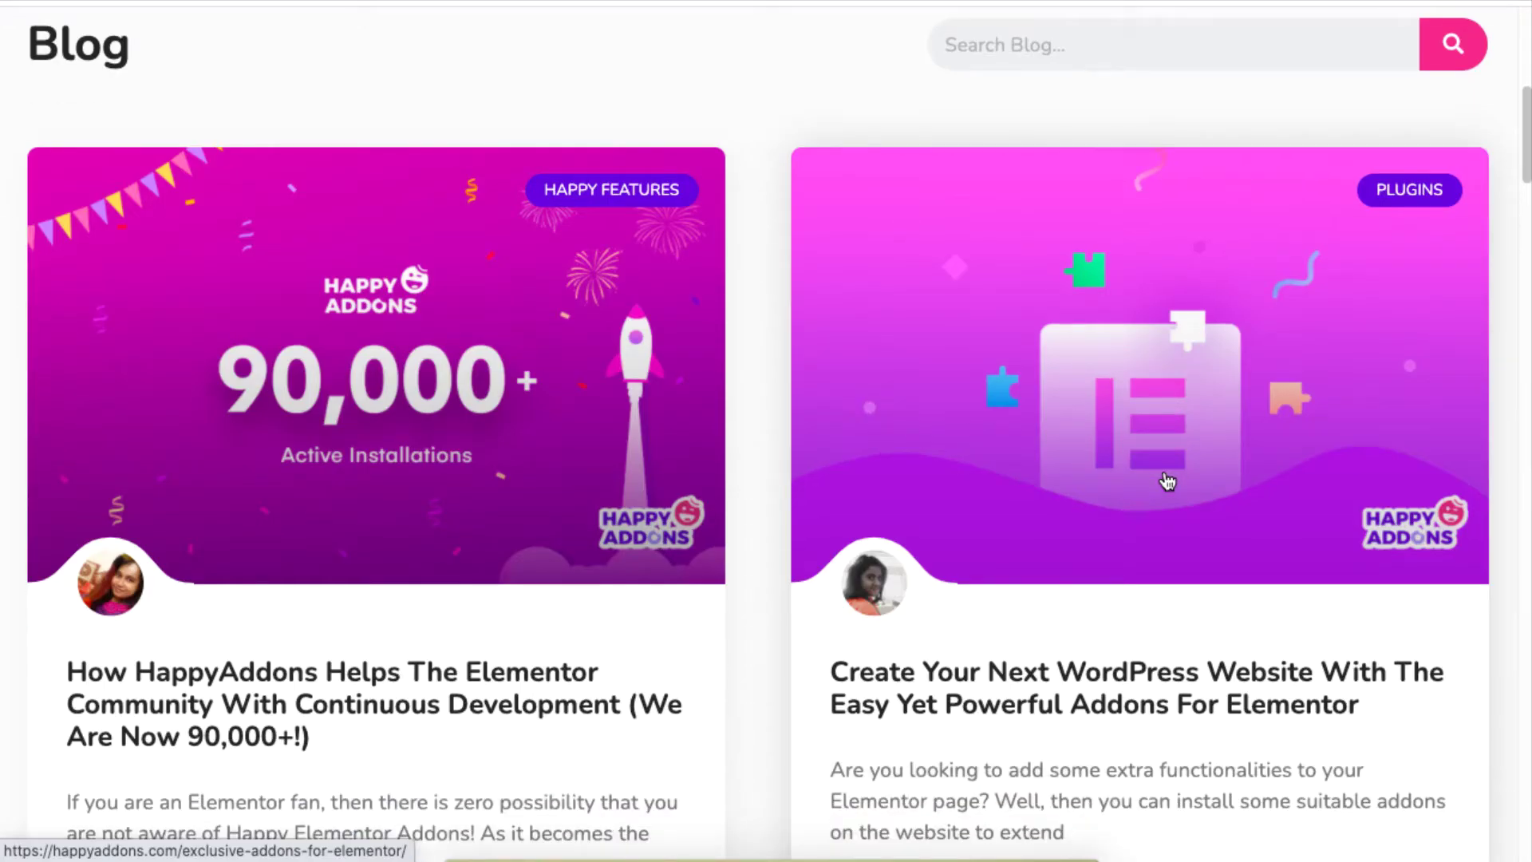
# Scroll down the HappyAddons blog to view more post cards, including Best Deals 2020.
pyautogui.scroll(-3, 1164, 477)
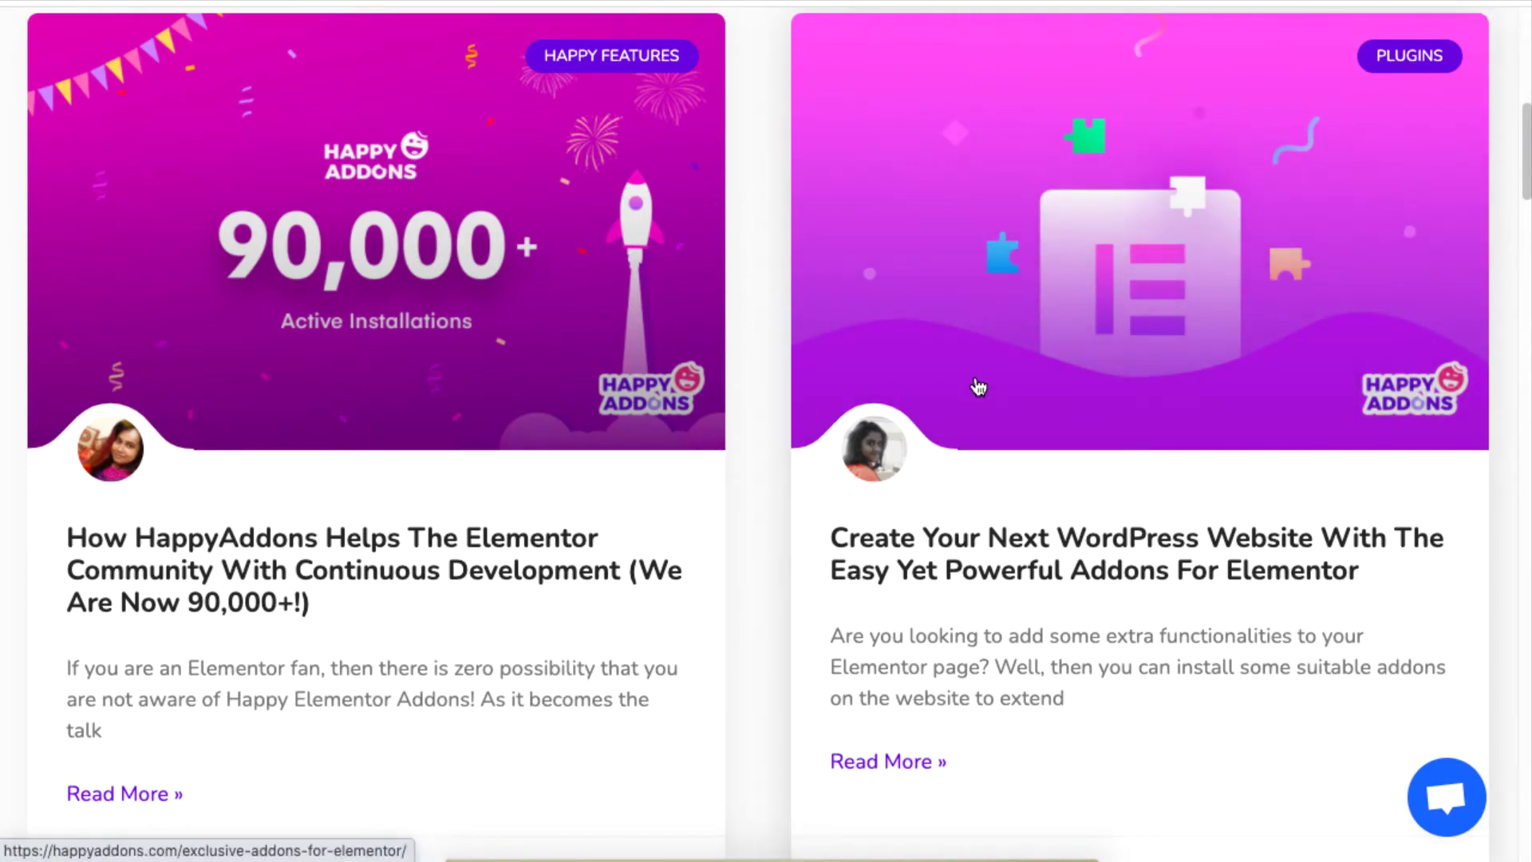
pyautogui.scroll(-6, 940, 519)
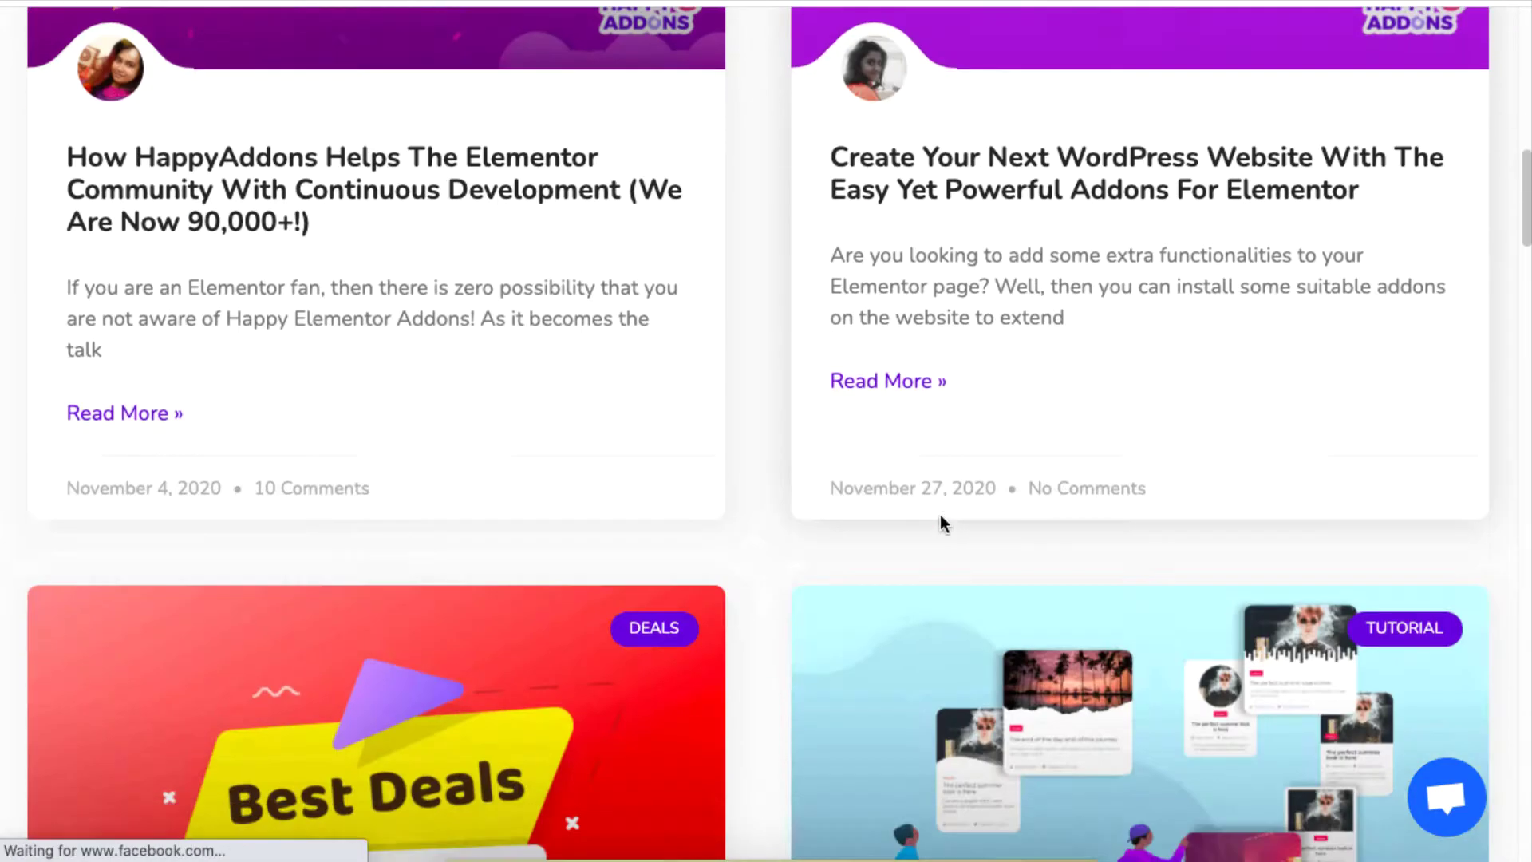
pyautogui.scroll(-6, 942, 521)
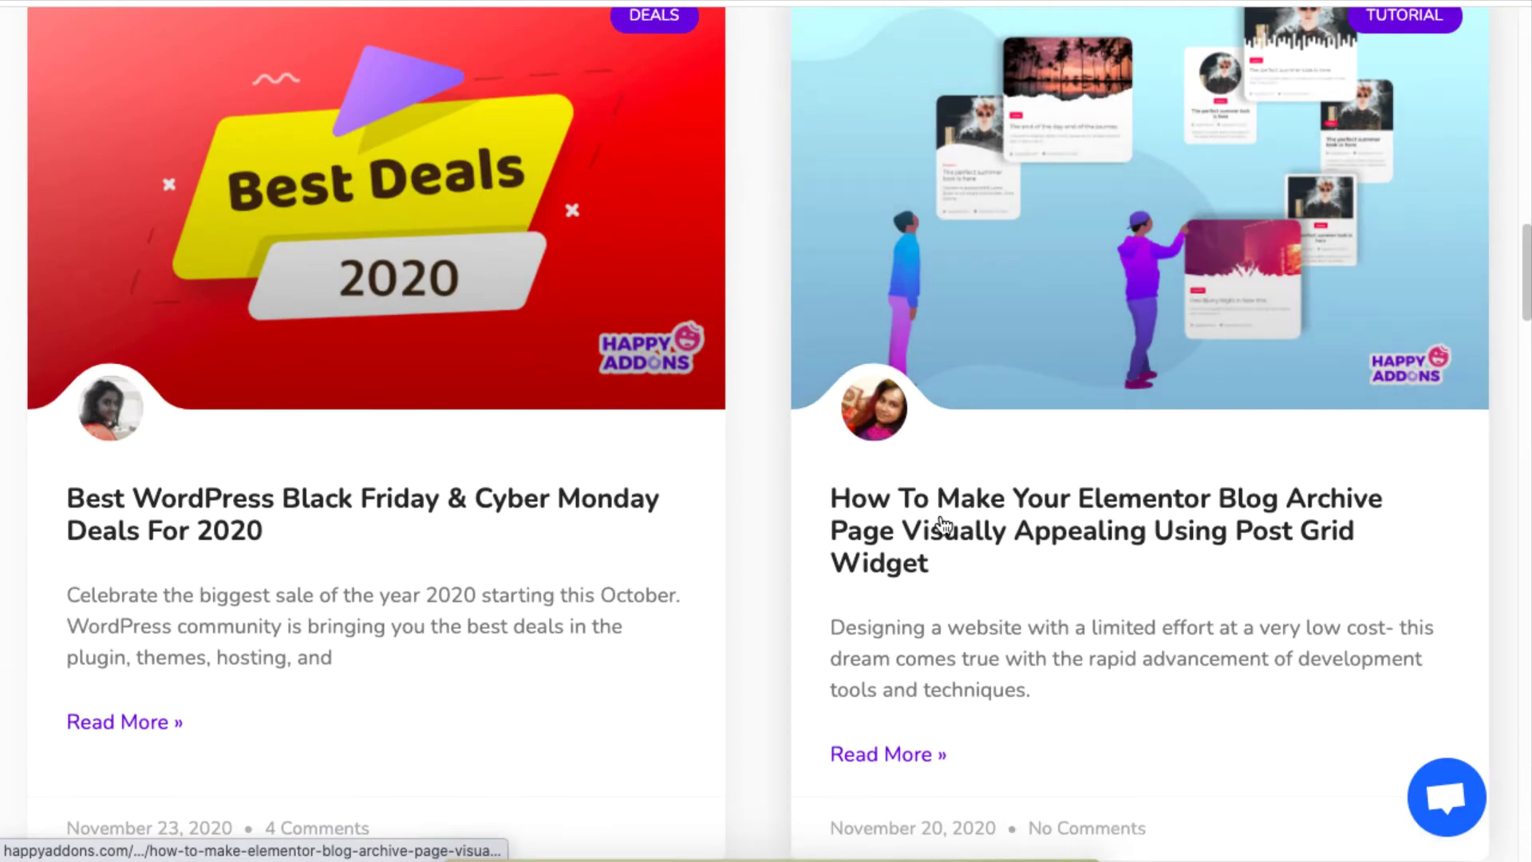
pyautogui.scroll(-11, 942, 523)
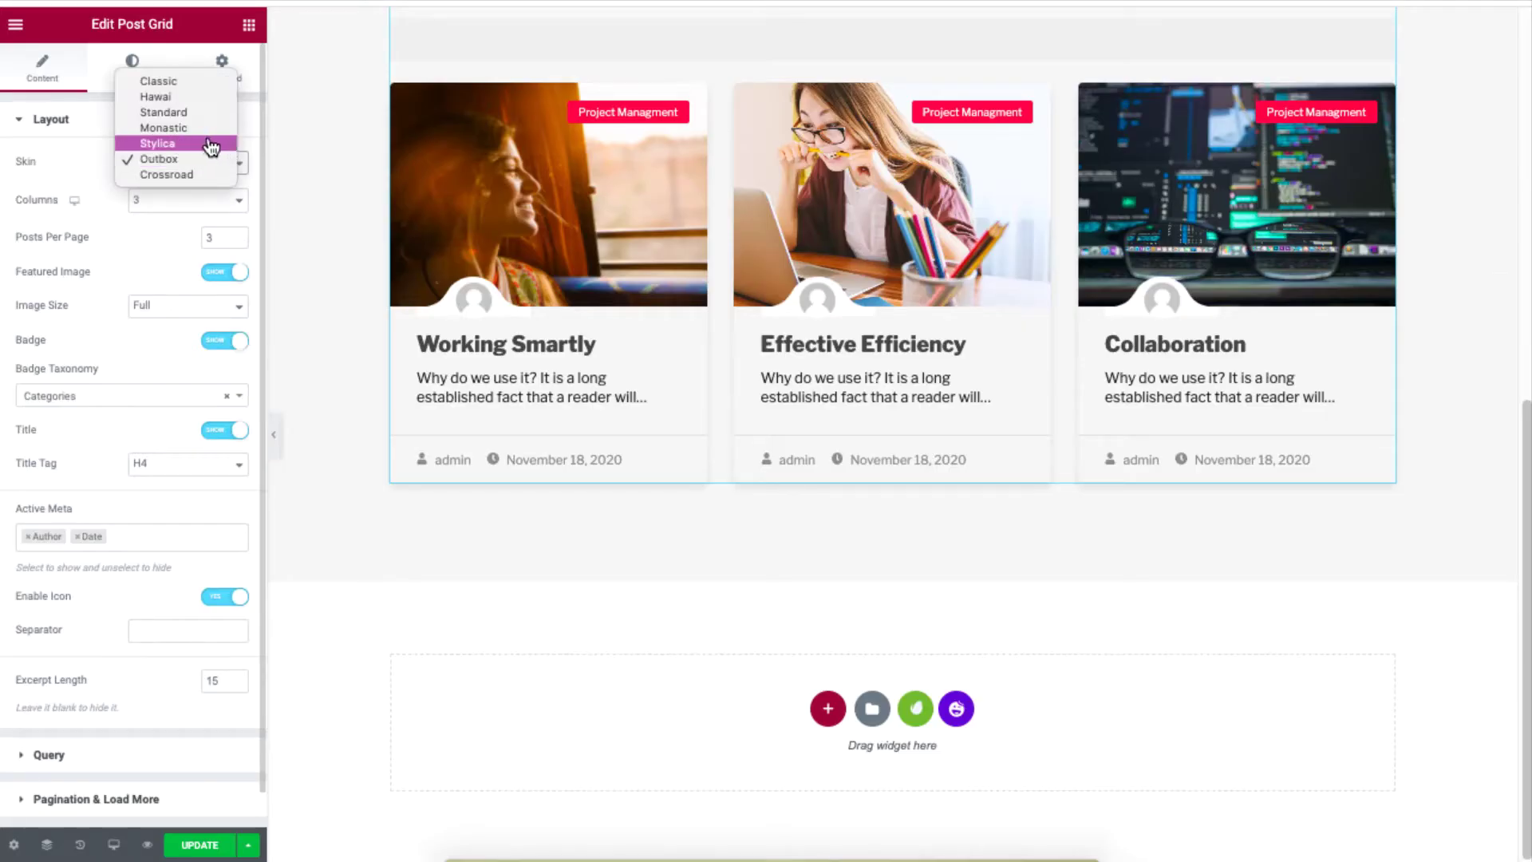
# Switch the grid to the Stylica skin and bring up its Devider Shape style settings.
pyautogui.click(213, 145)
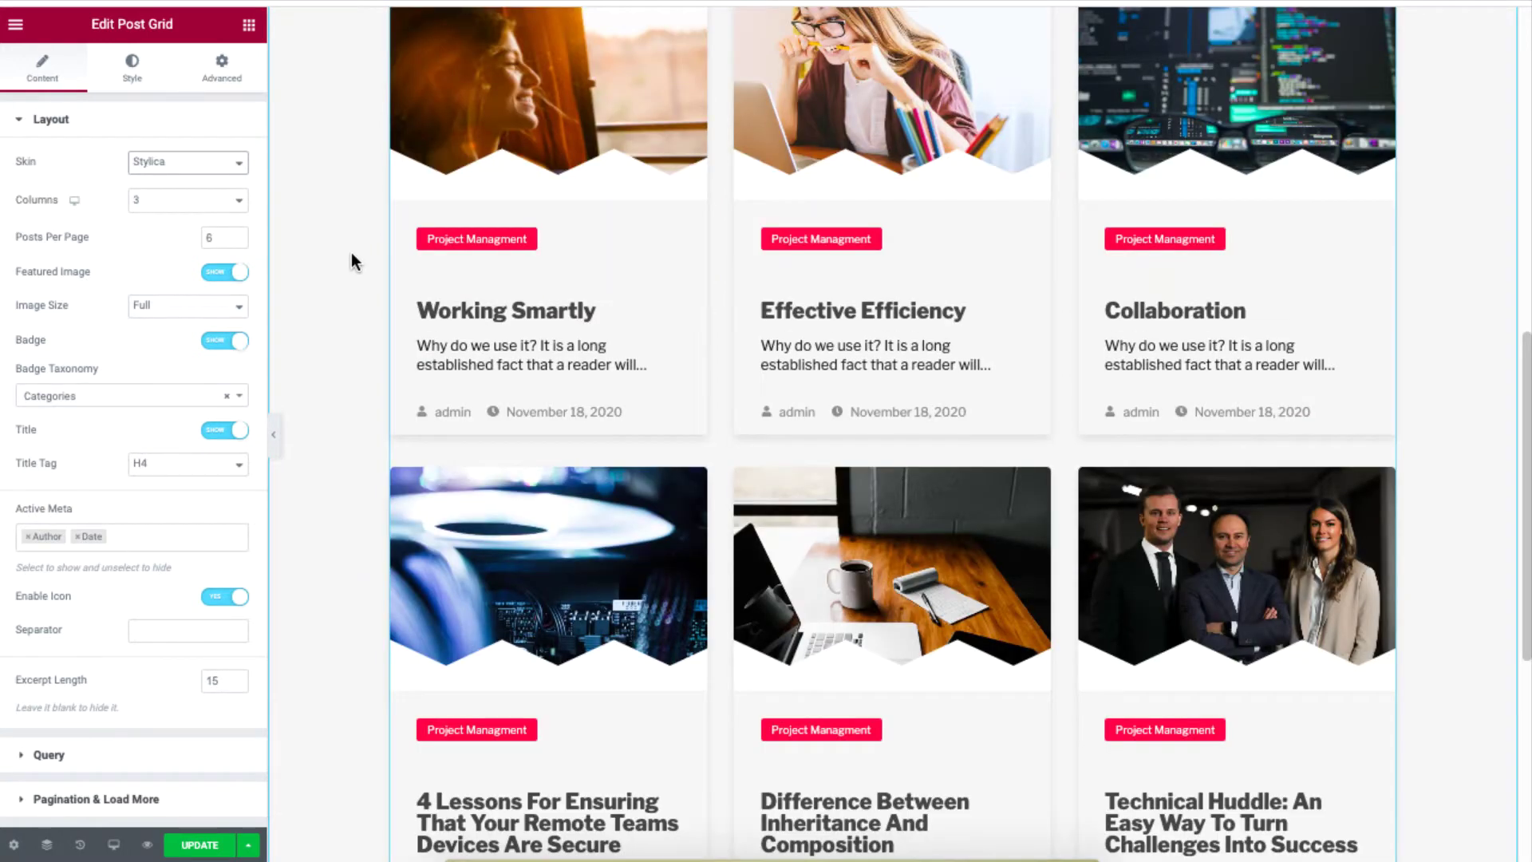
pyautogui.scroll(2, 351, 252)
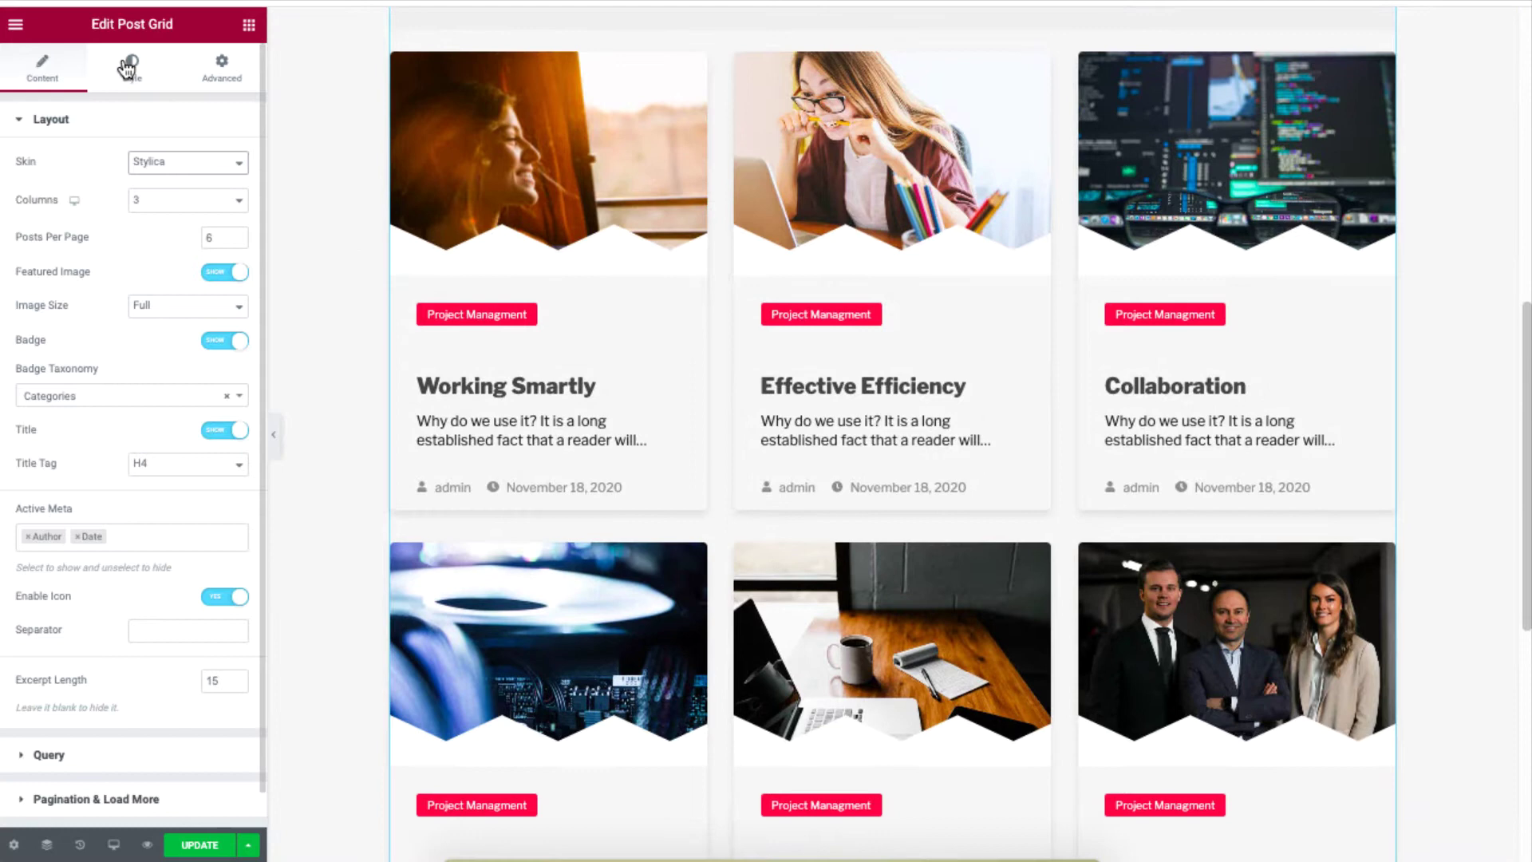
pyautogui.click(132, 70)
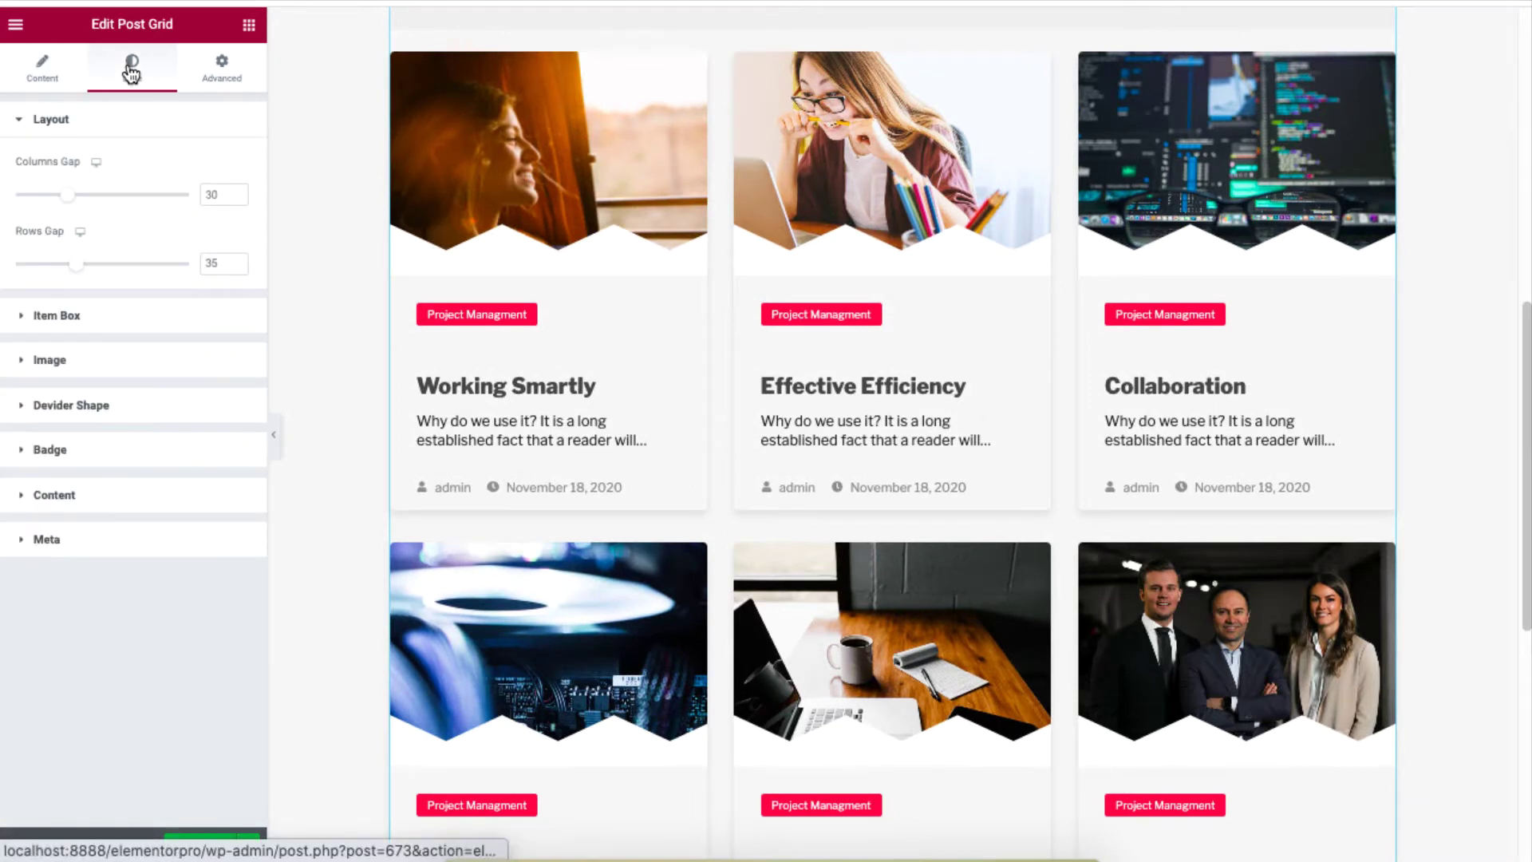
pyautogui.click(213, 416)
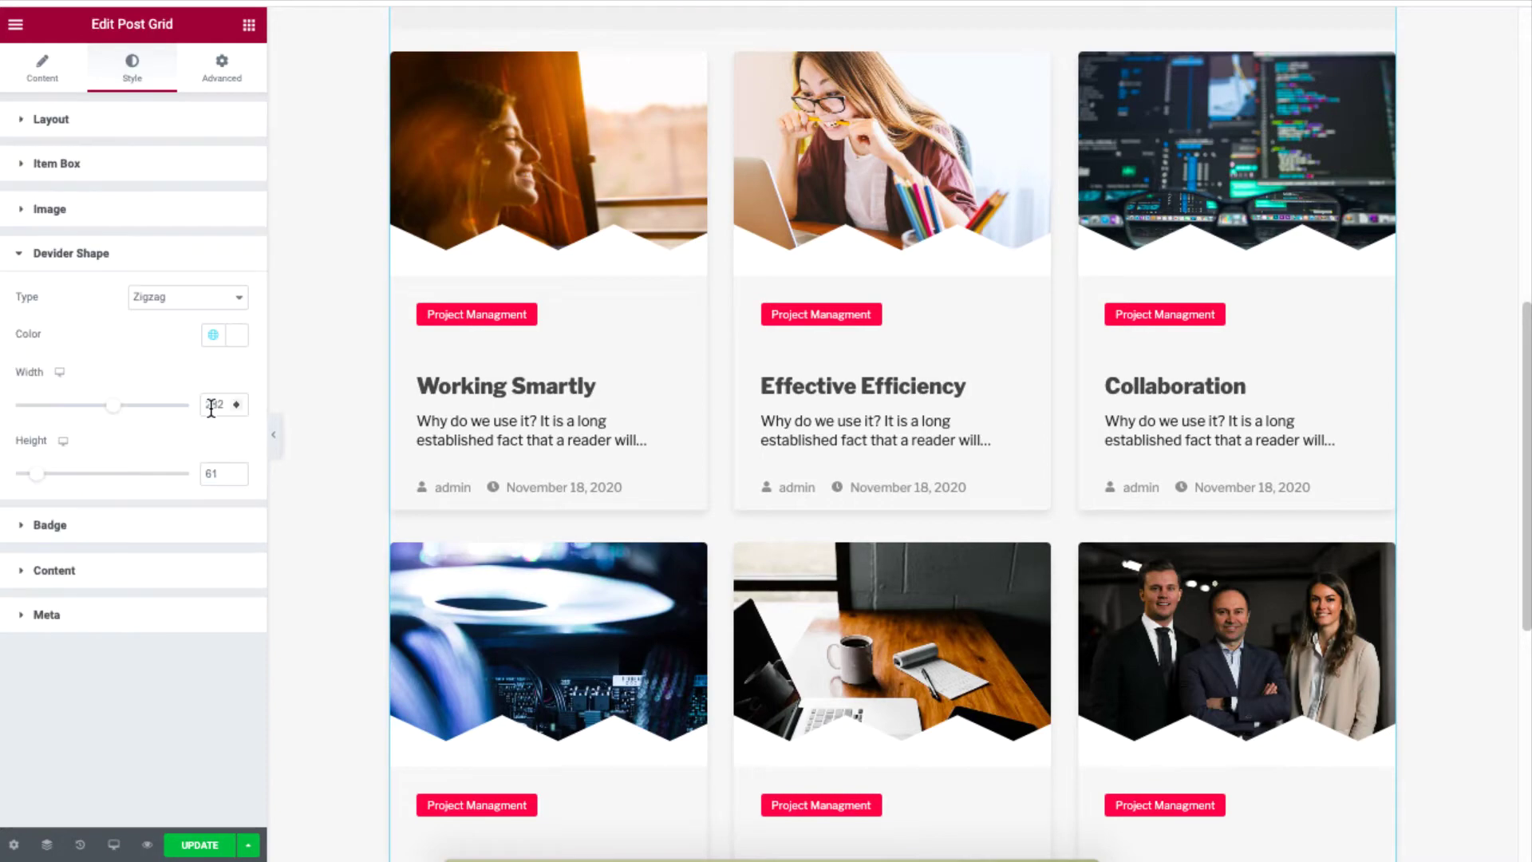
# Try the torn-paper, Pyramids and Corner divider shapes, then choose Clouds.
pyautogui.click(221, 302)
pyautogui.click(218, 247)
pyautogui.click(223, 301)
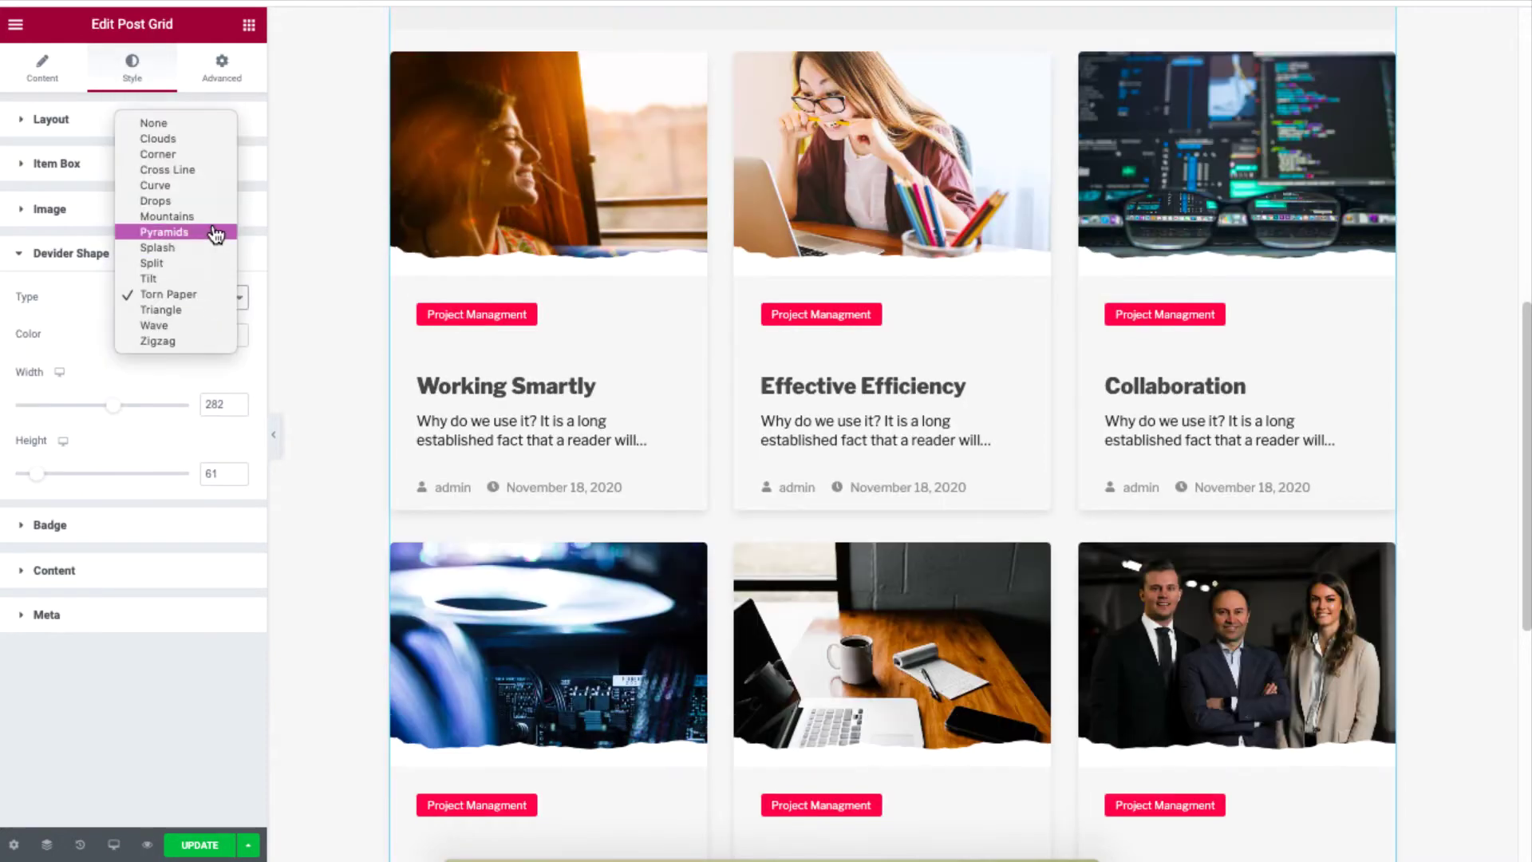
pyautogui.click(216, 232)
pyautogui.click(215, 303)
pyautogui.click(217, 233)
pyautogui.click(223, 298)
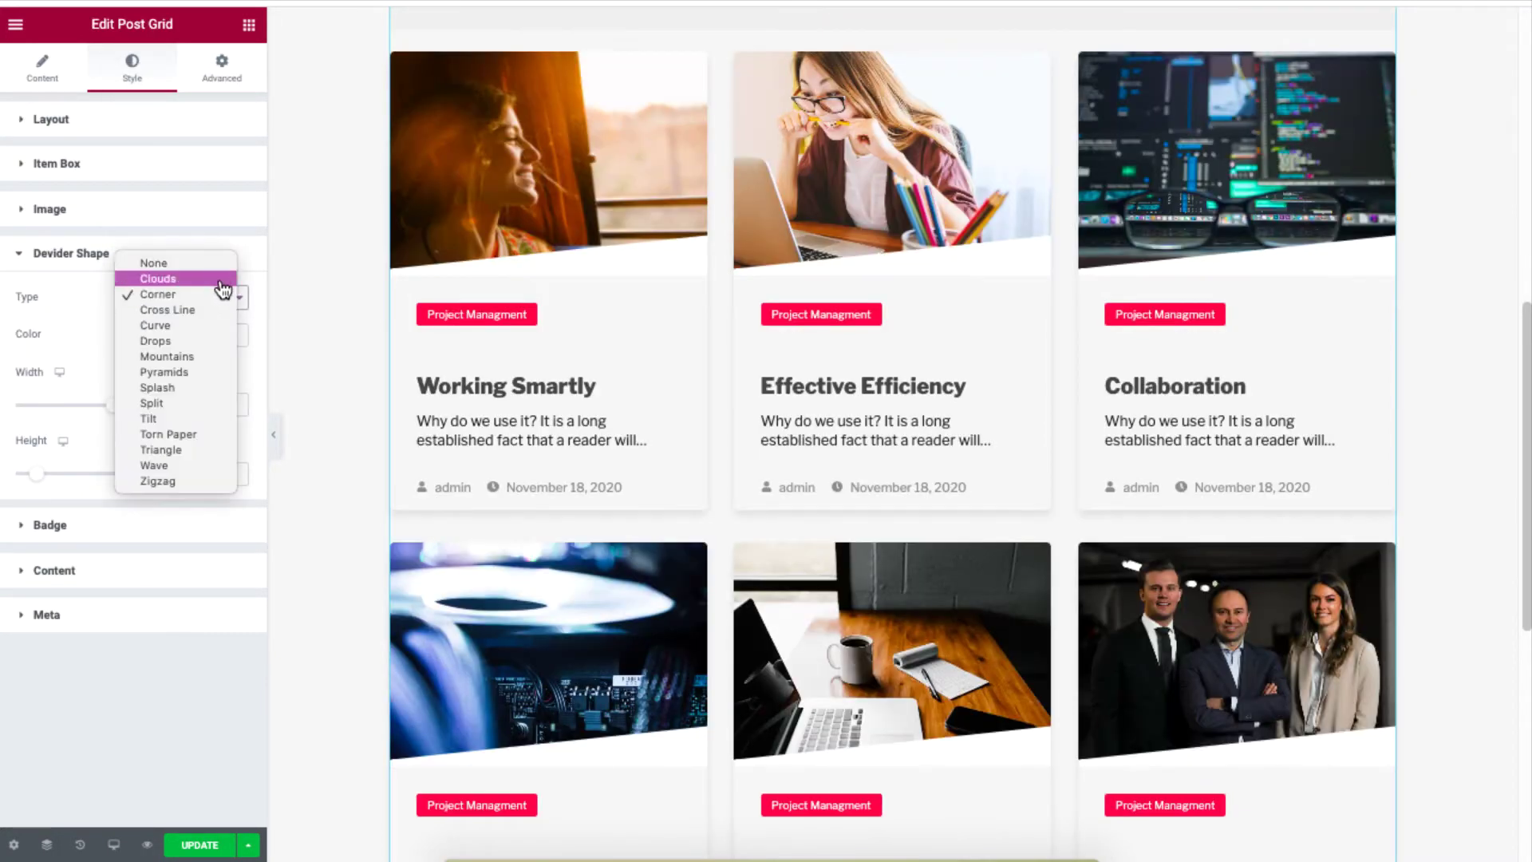
pyautogui.click(219, 279)
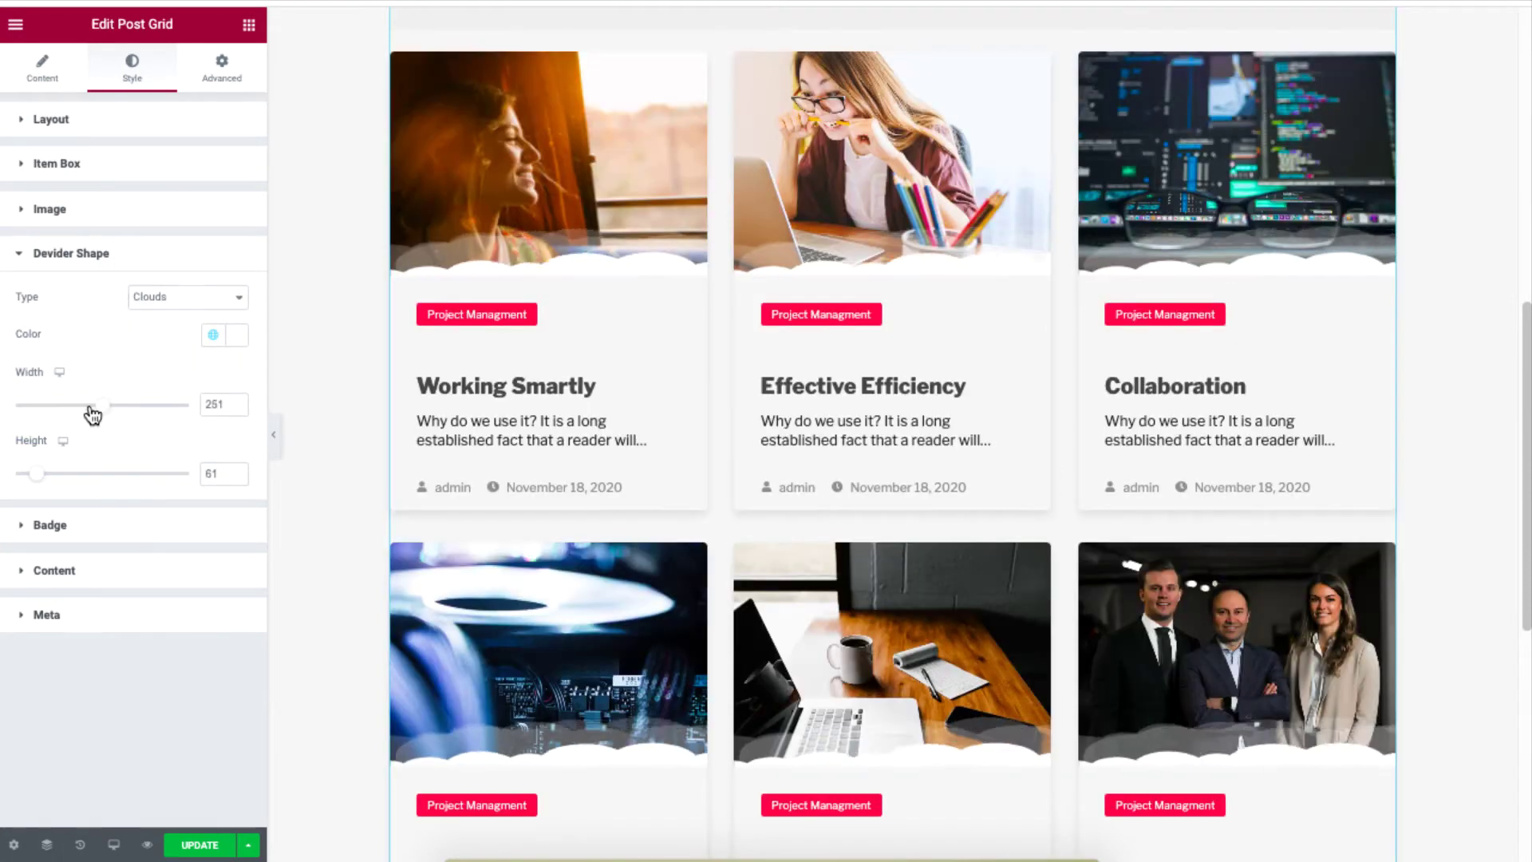
# Size the cloud dividers to width 129 and height 82, coloured global Primary blue.
pyautogui.moveTo(93, 414); pyautogui.dragTo(53, 407)
pyautogui.moveTo(36, 474)
pyautogui.mouseDown()
pyautogui.moveTo(59, 472)
pyautogui.moveTo(45, 474)
pyautogui.mouseUp()
pyautogui.click(214, 333)
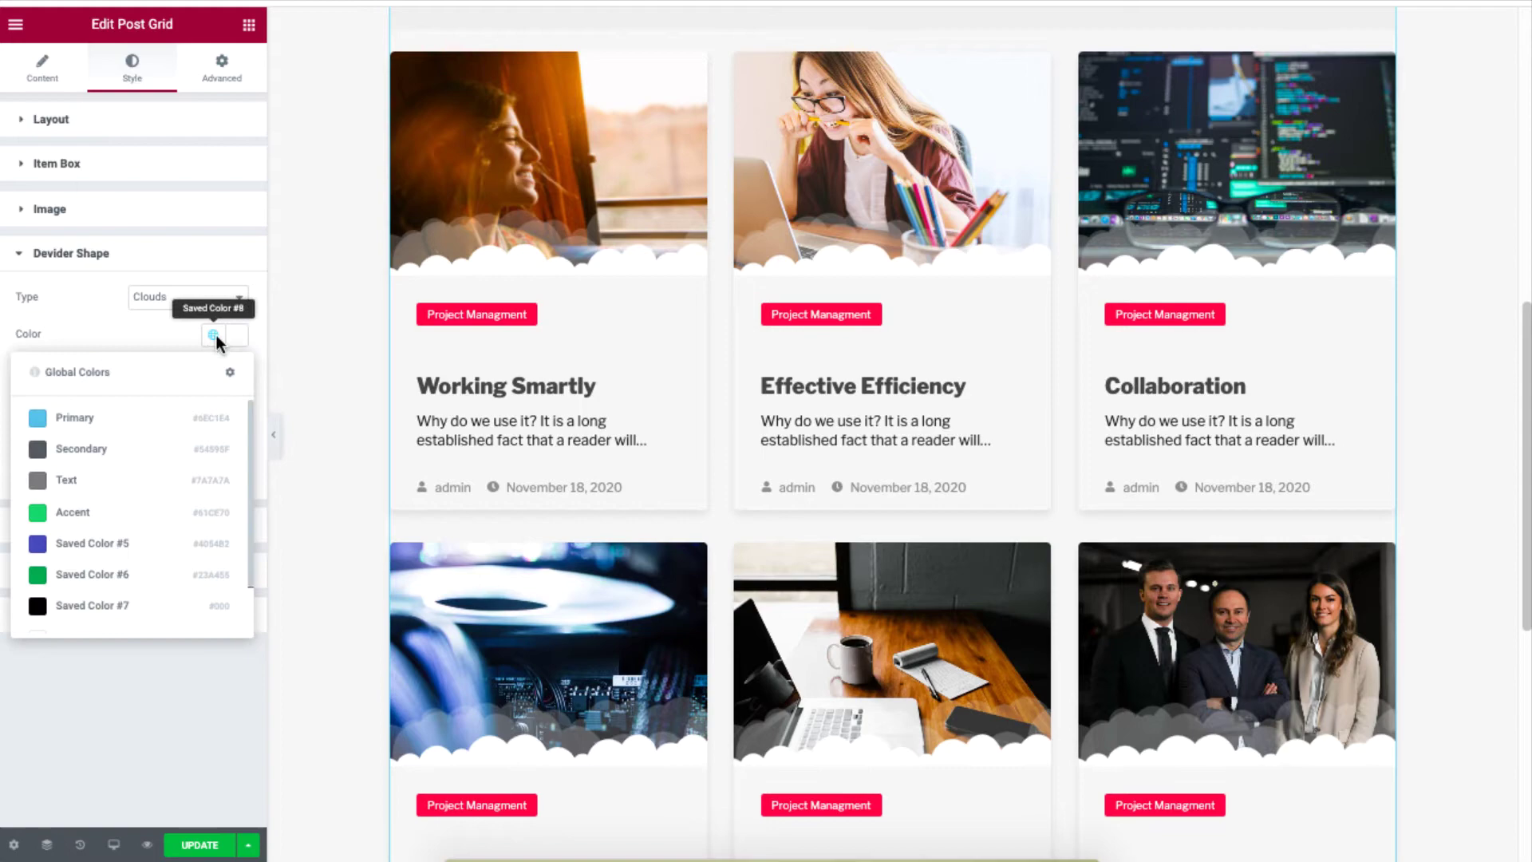
pyautogui.click(113, 420)
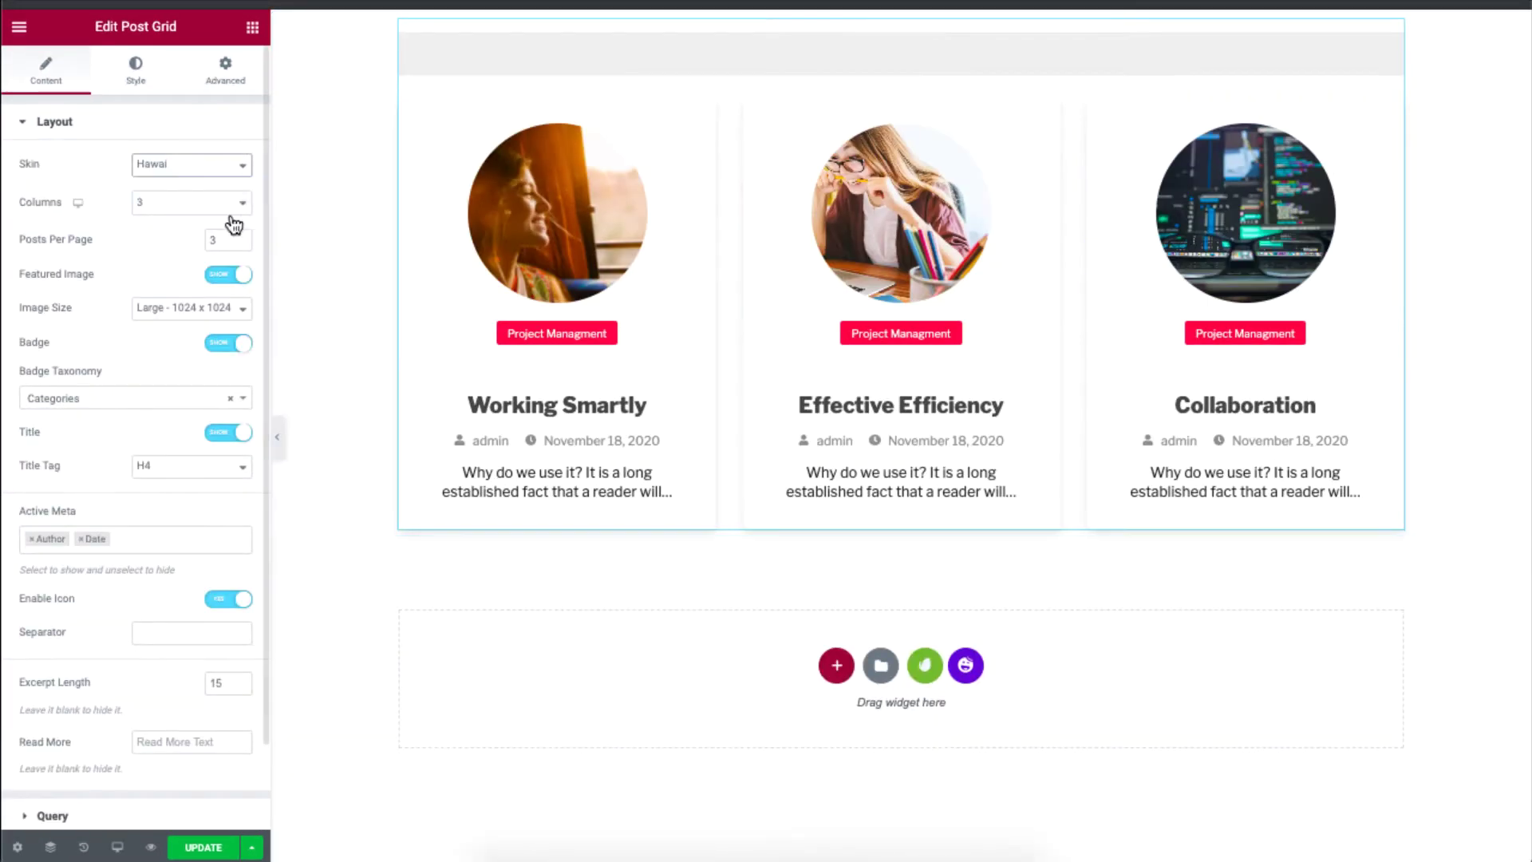
pyautogui.click(222, 203)
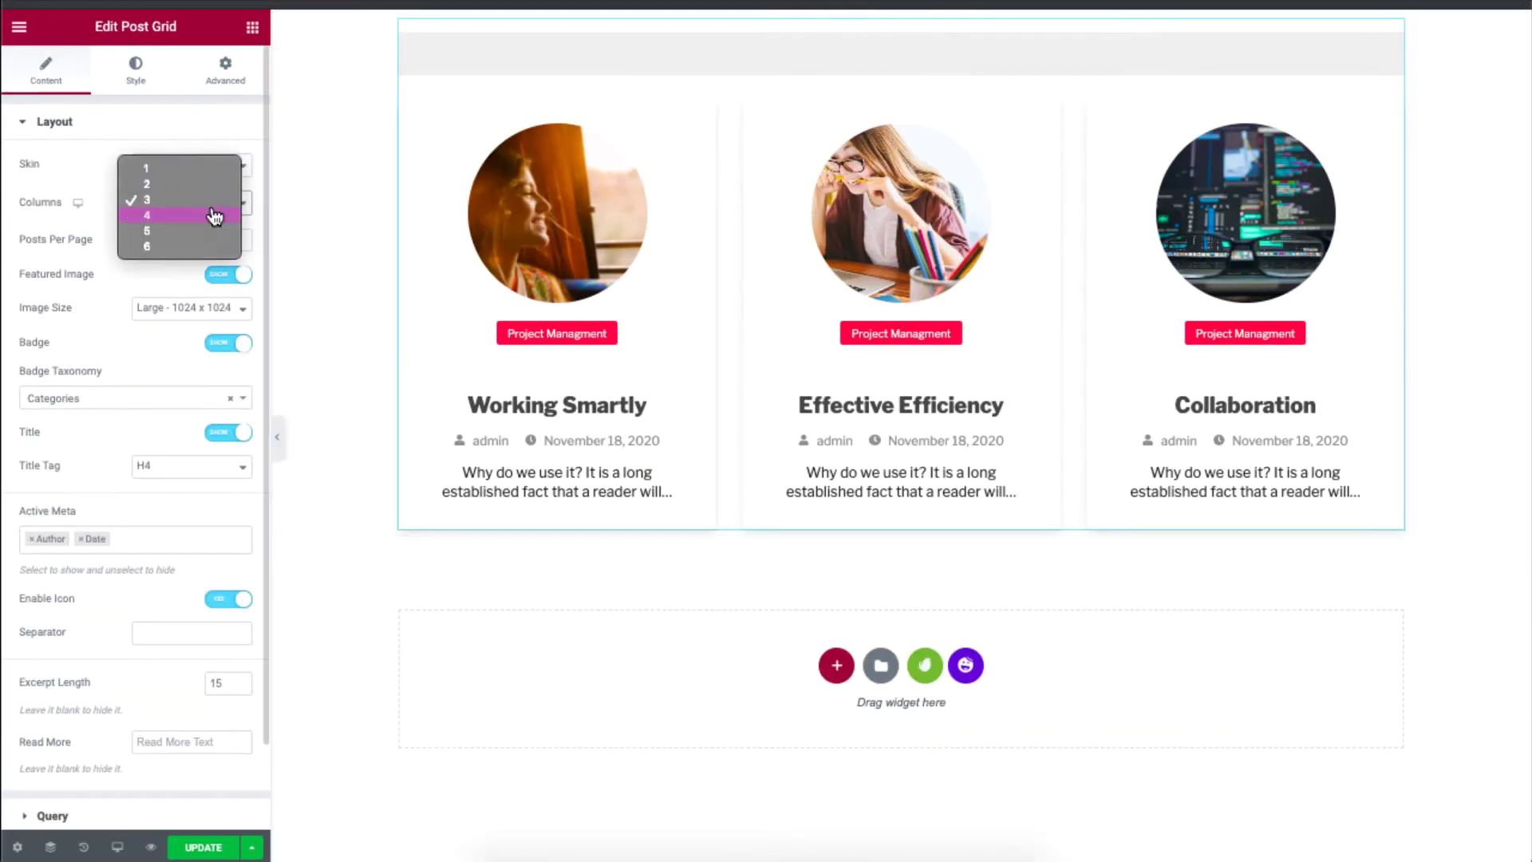
pyautogui.click(205, 184)
pyautogui.click(203, 201)
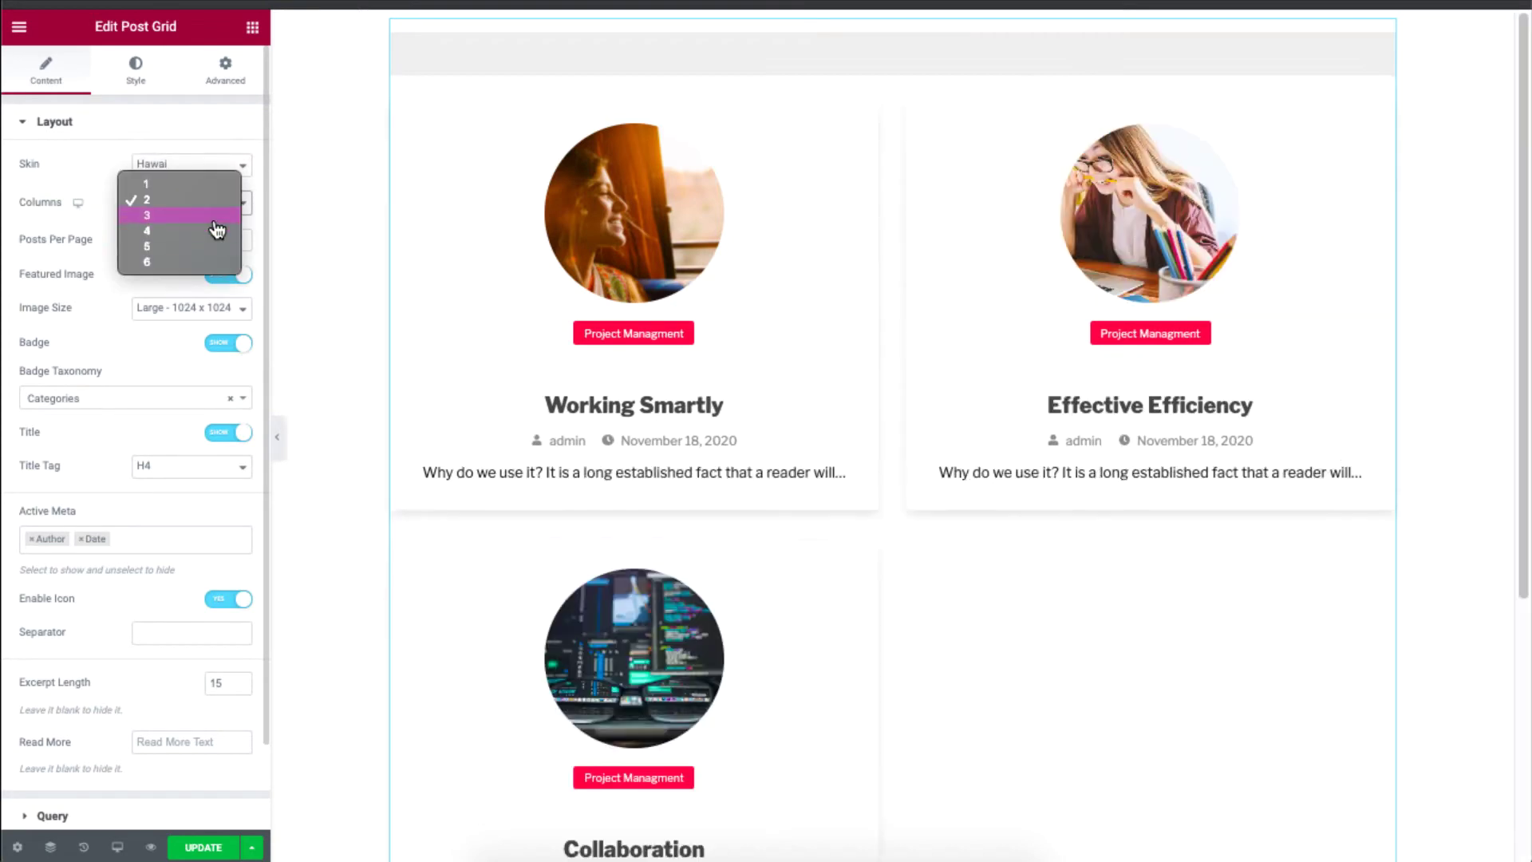
pyautogui.click(214, 219)
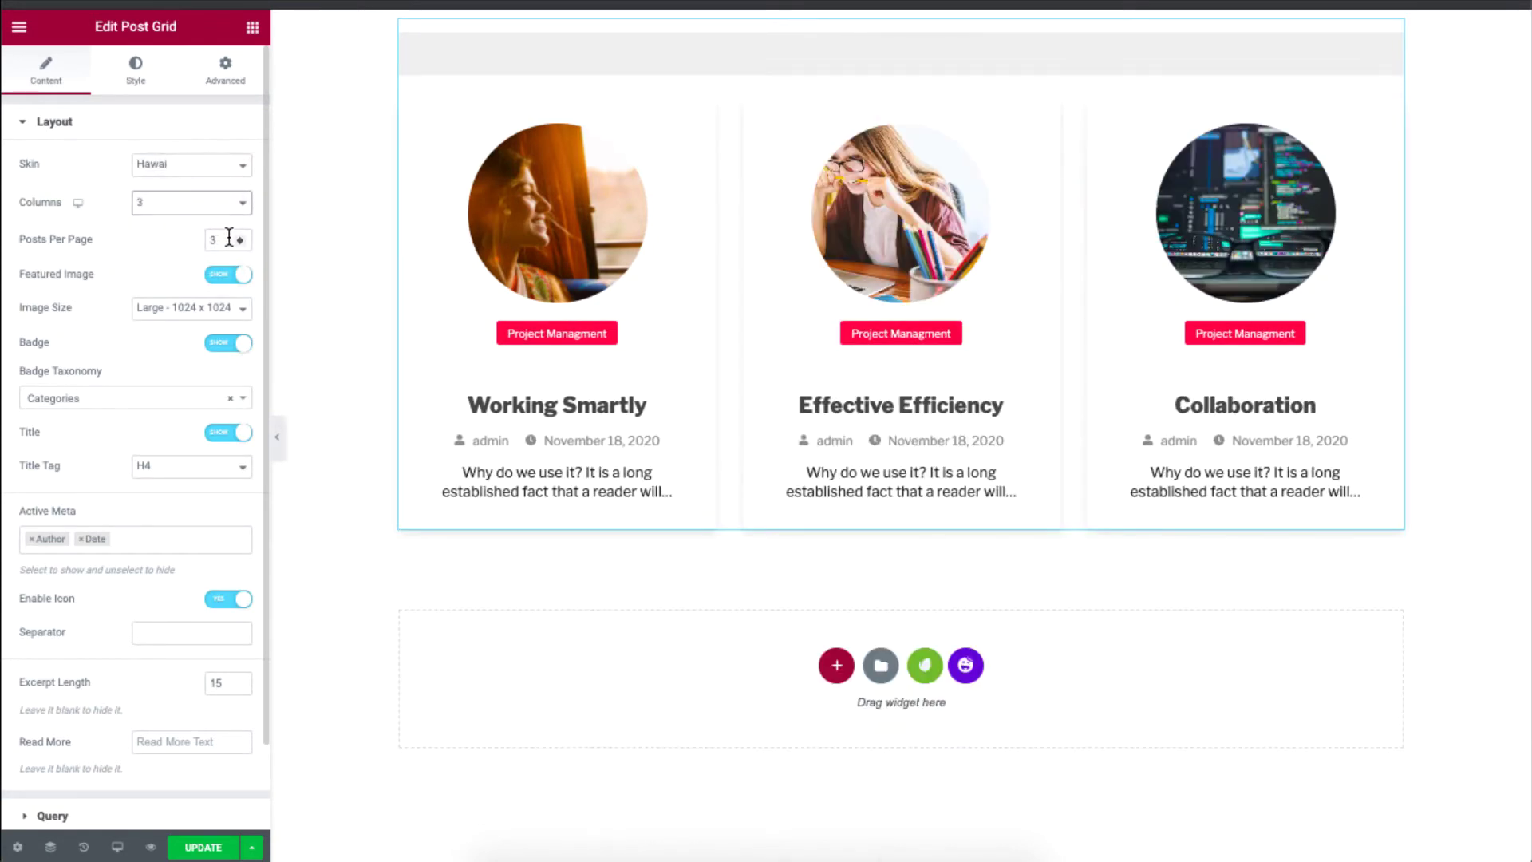
pyautogui.doubleClick(230, 239)
pyautogui.write('4')
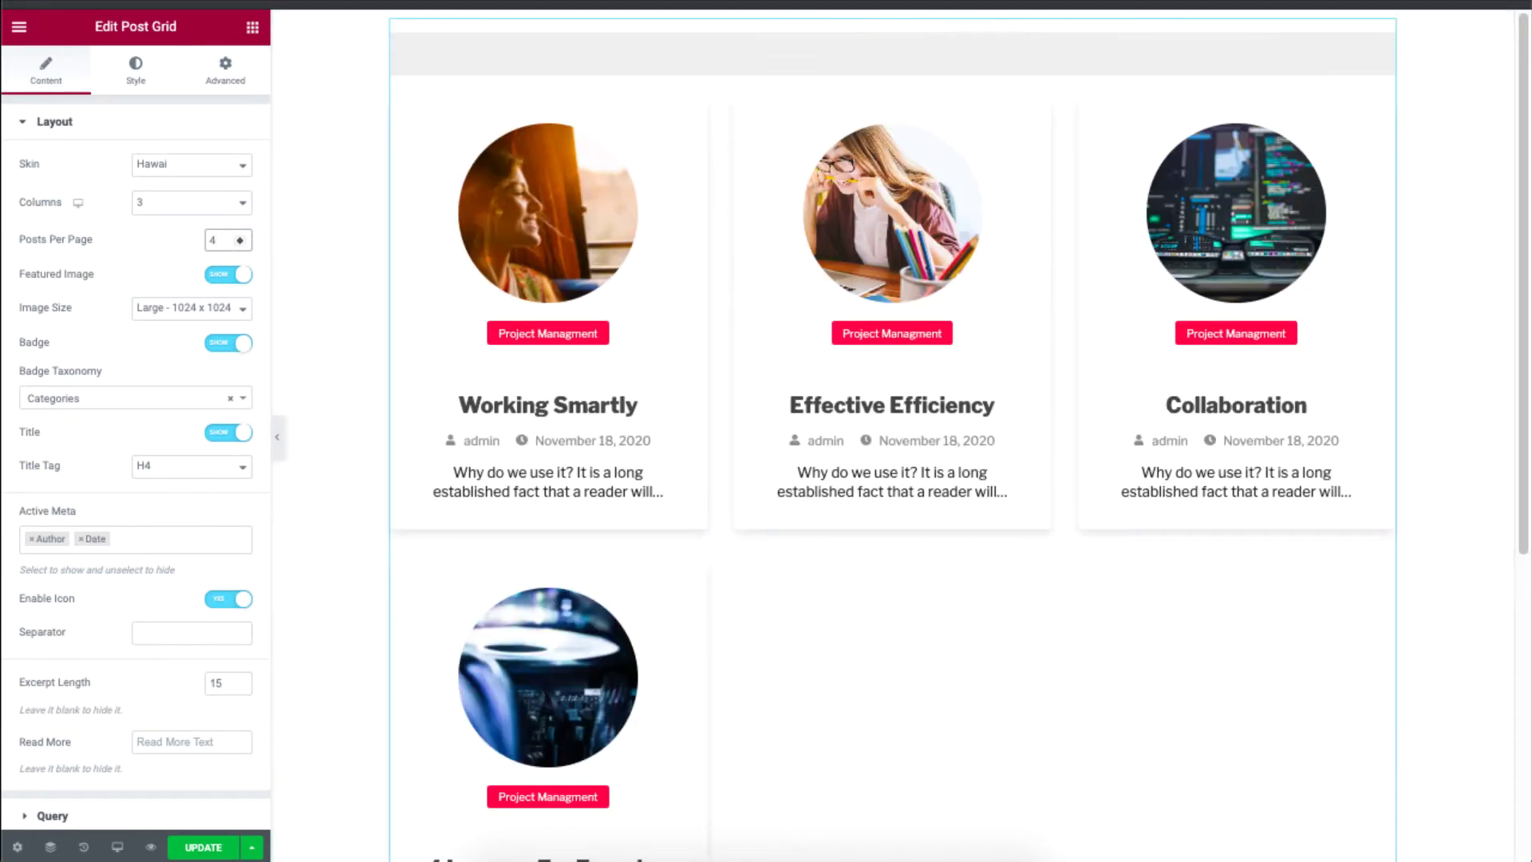
pyautogui.moveTo(1521, 345); pyautogui.dragTo(970, 401)
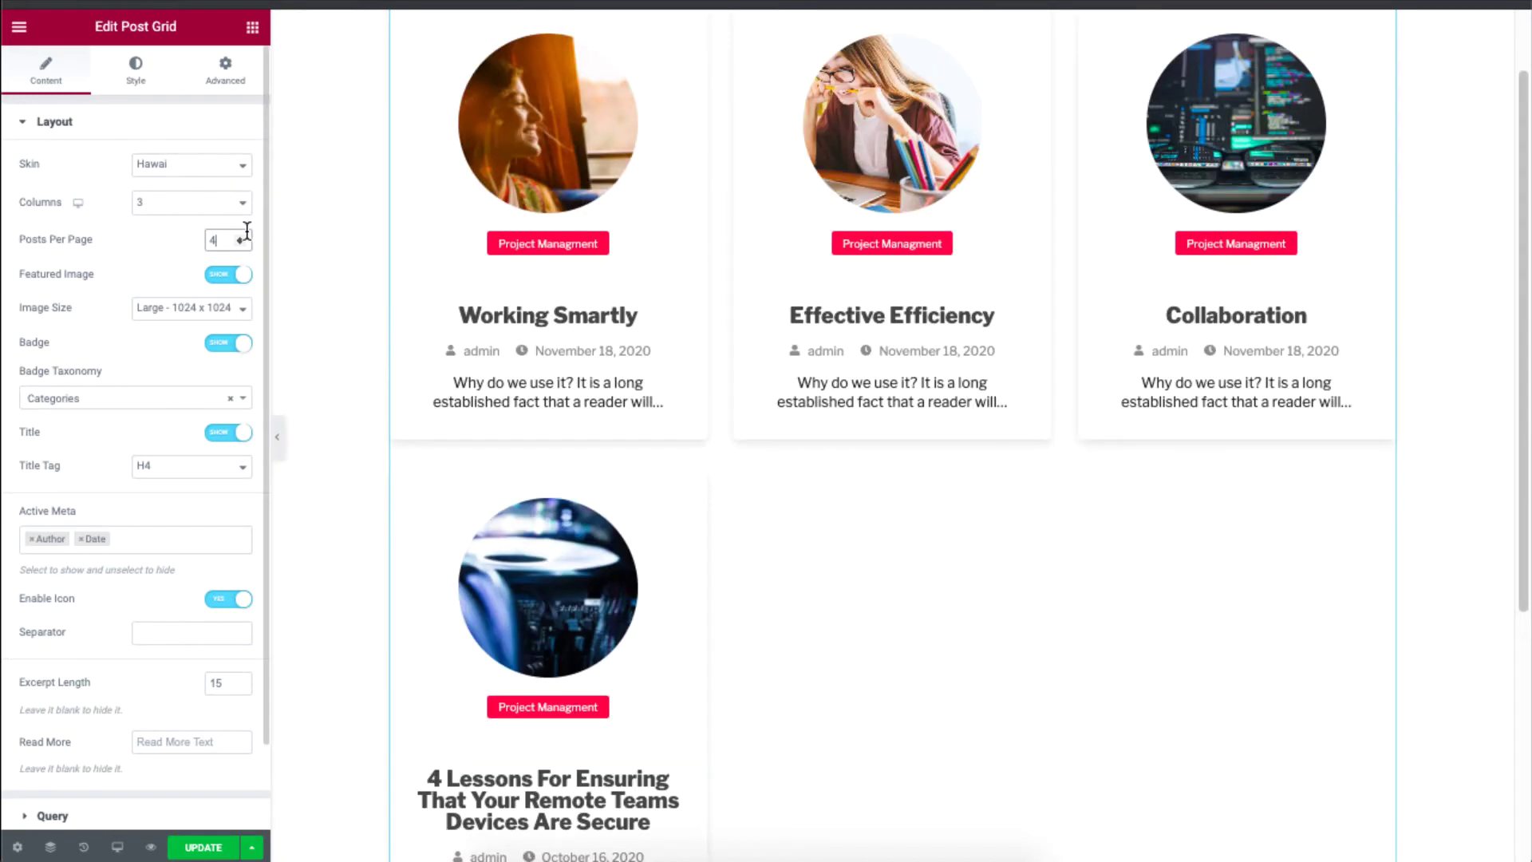
pyautogui.click(246, 236)
pyautogui.press('BackSpace')
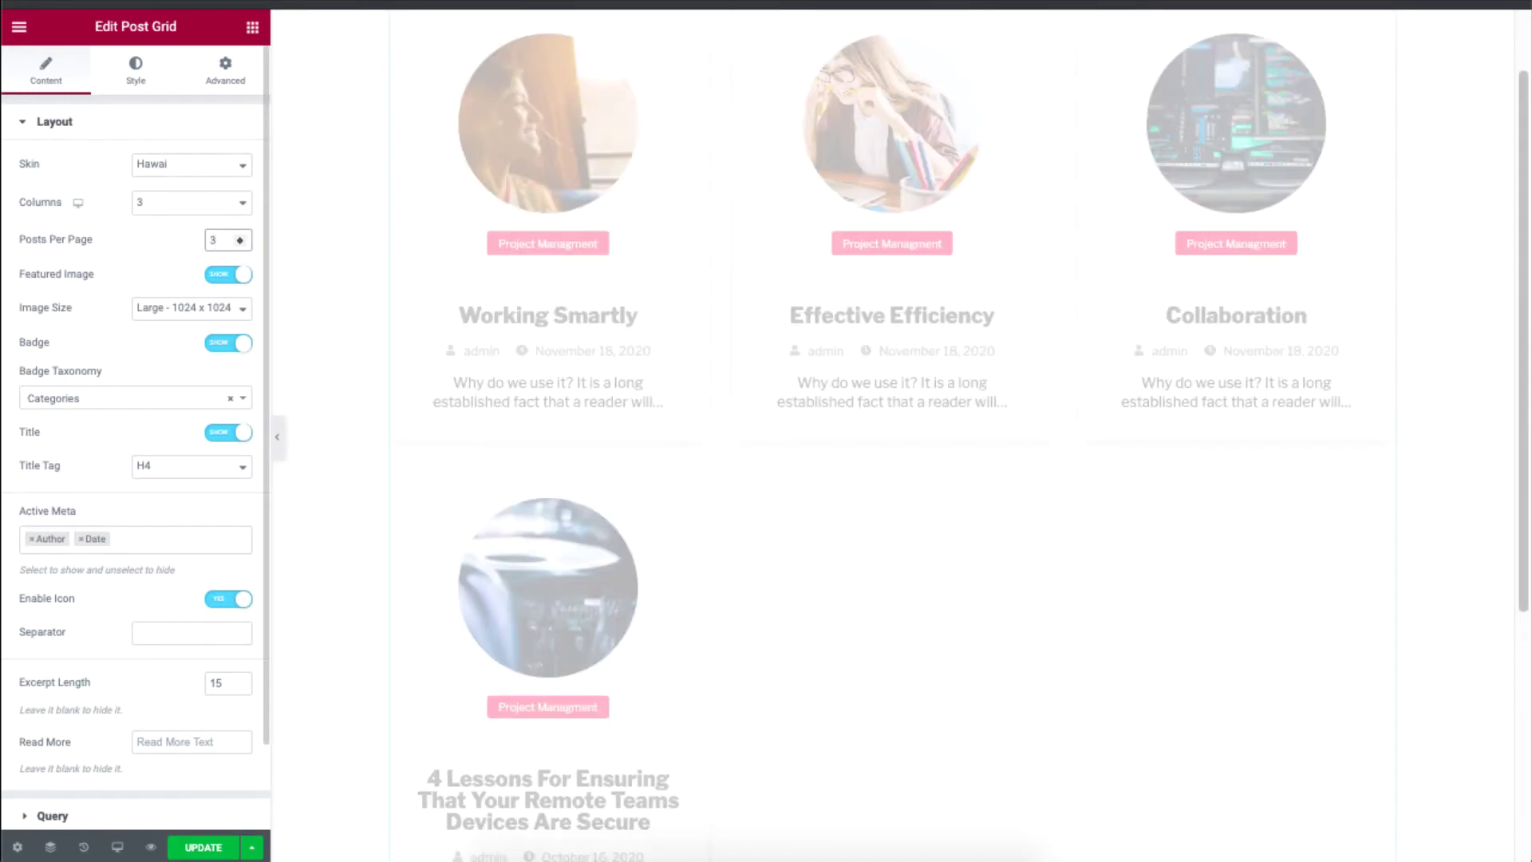
# Toggle featured images and category badges off and on, keeping Categories as the badge taxonomy.
pyautogui.click(229, 277)
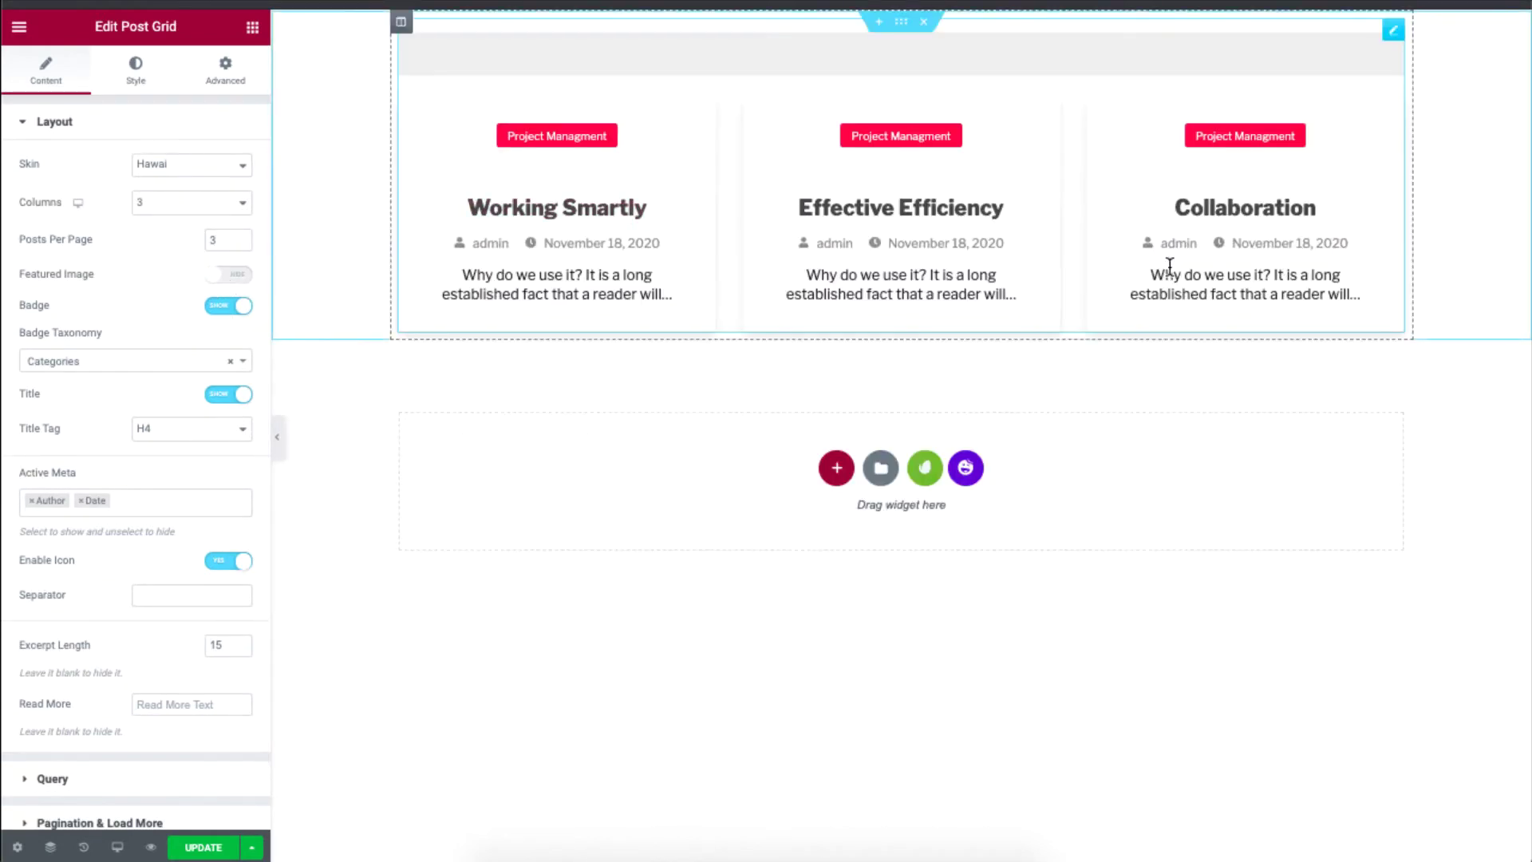
pyautogui.click(209, 275)
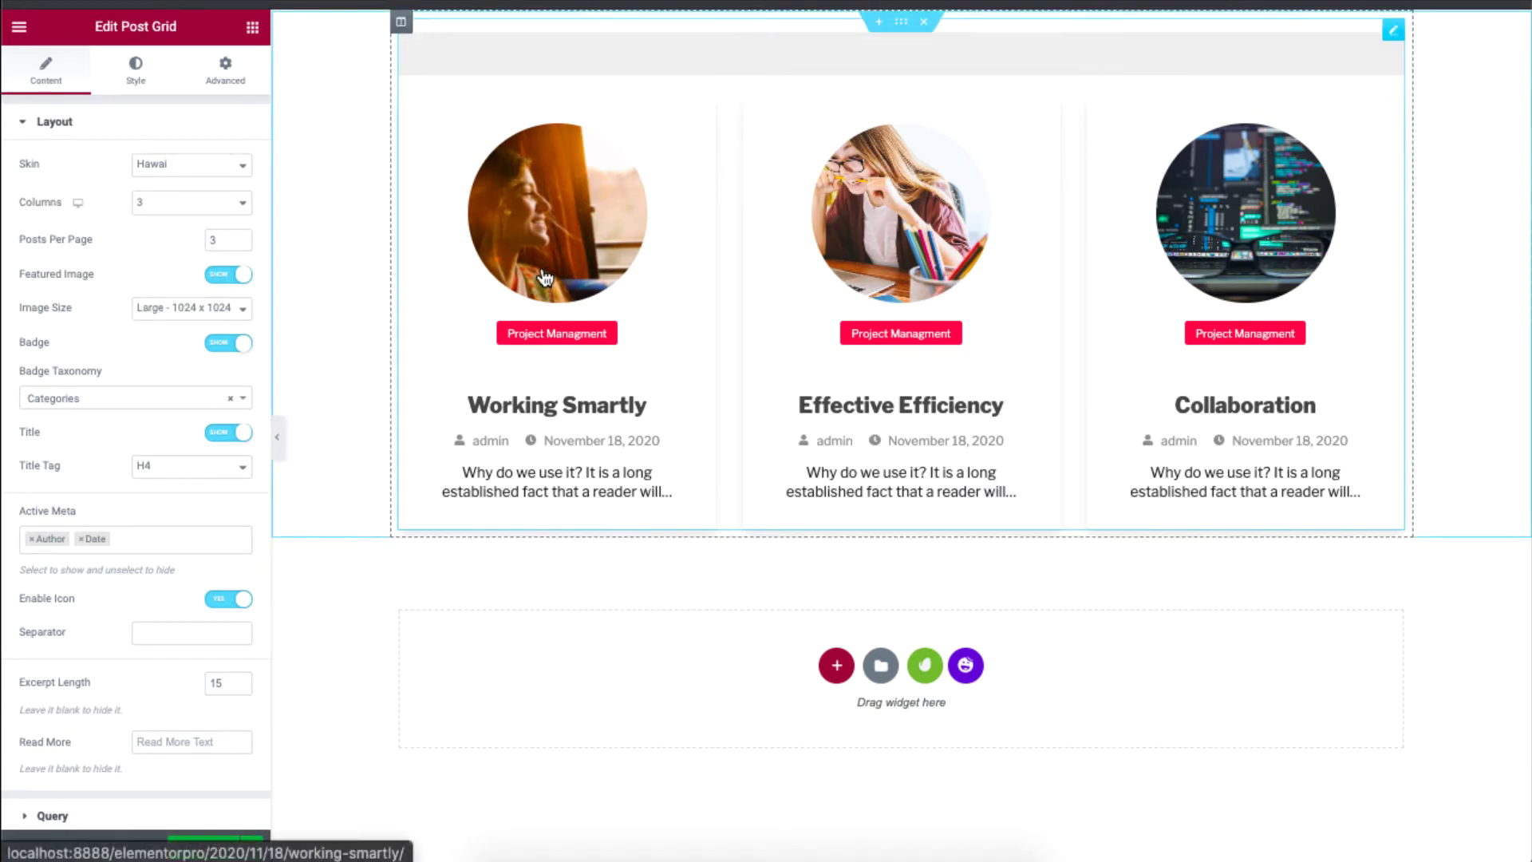
pyautogui.click(216, 346)
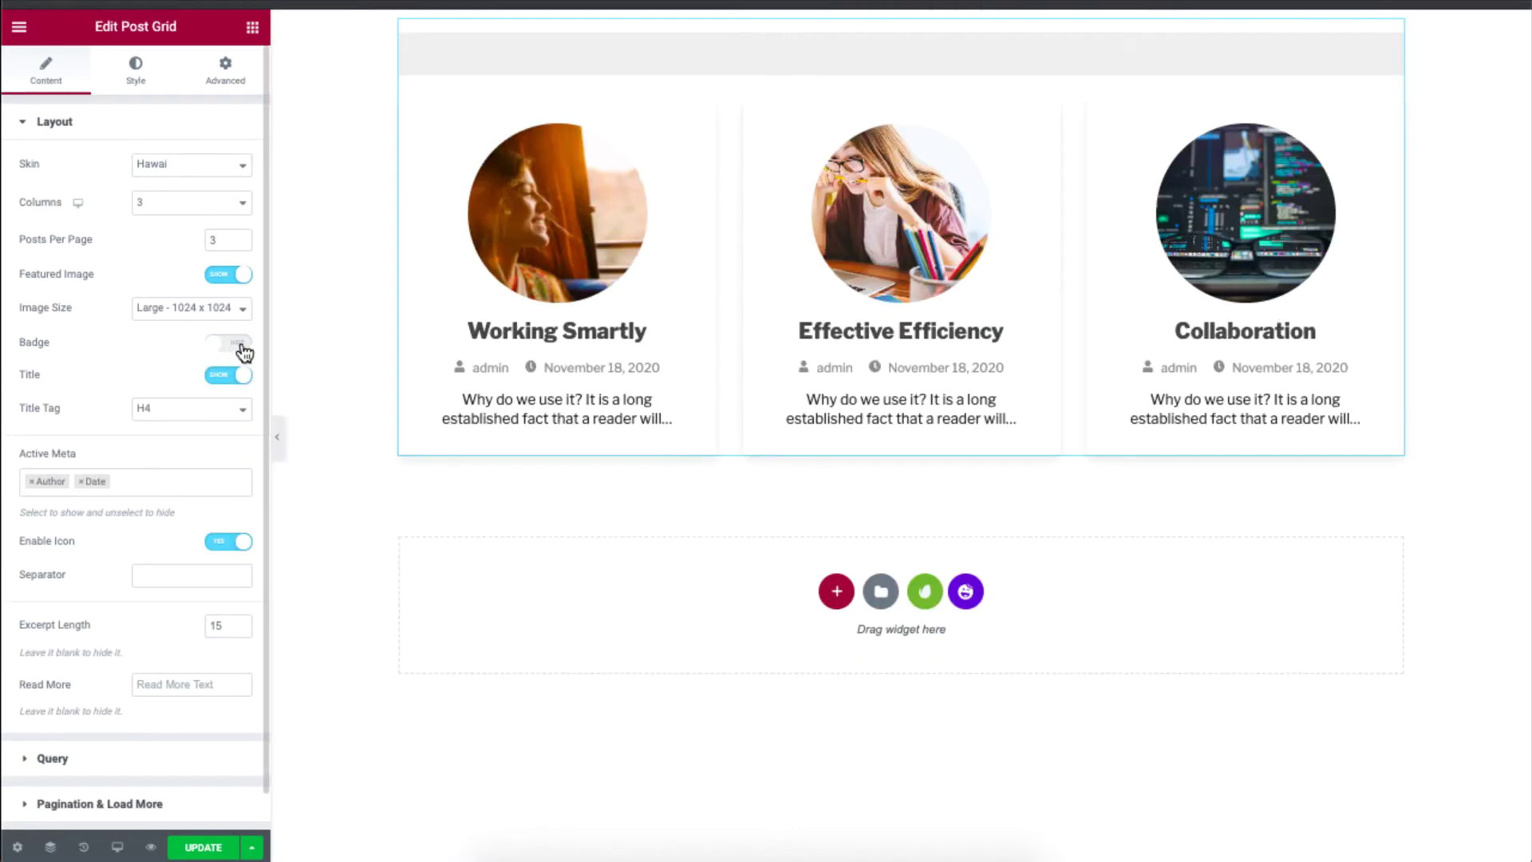
pyautogui.click(242, 349)
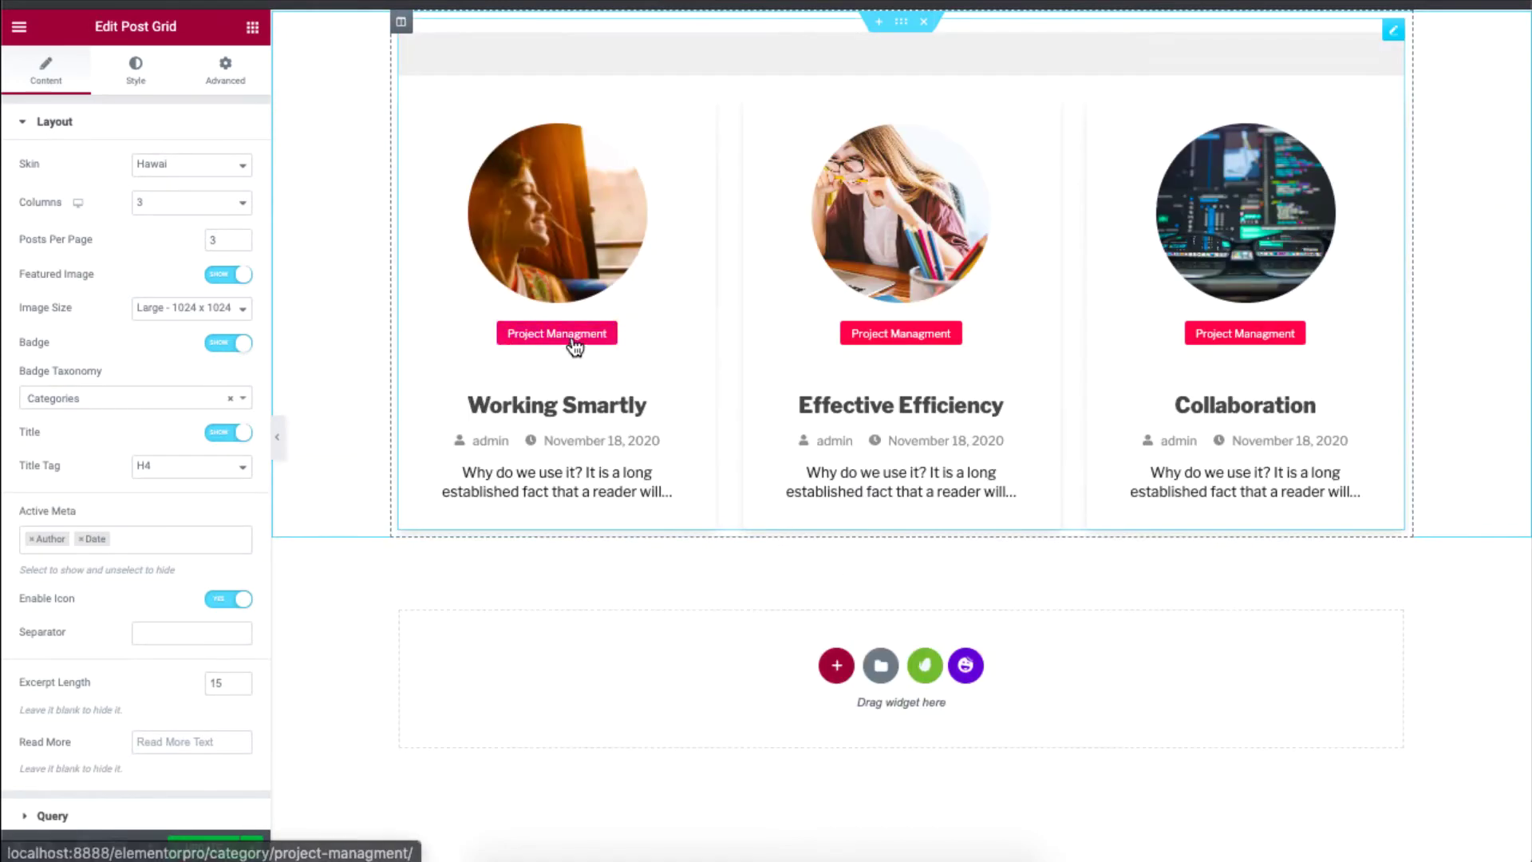
pyautogui.click(125, 402)
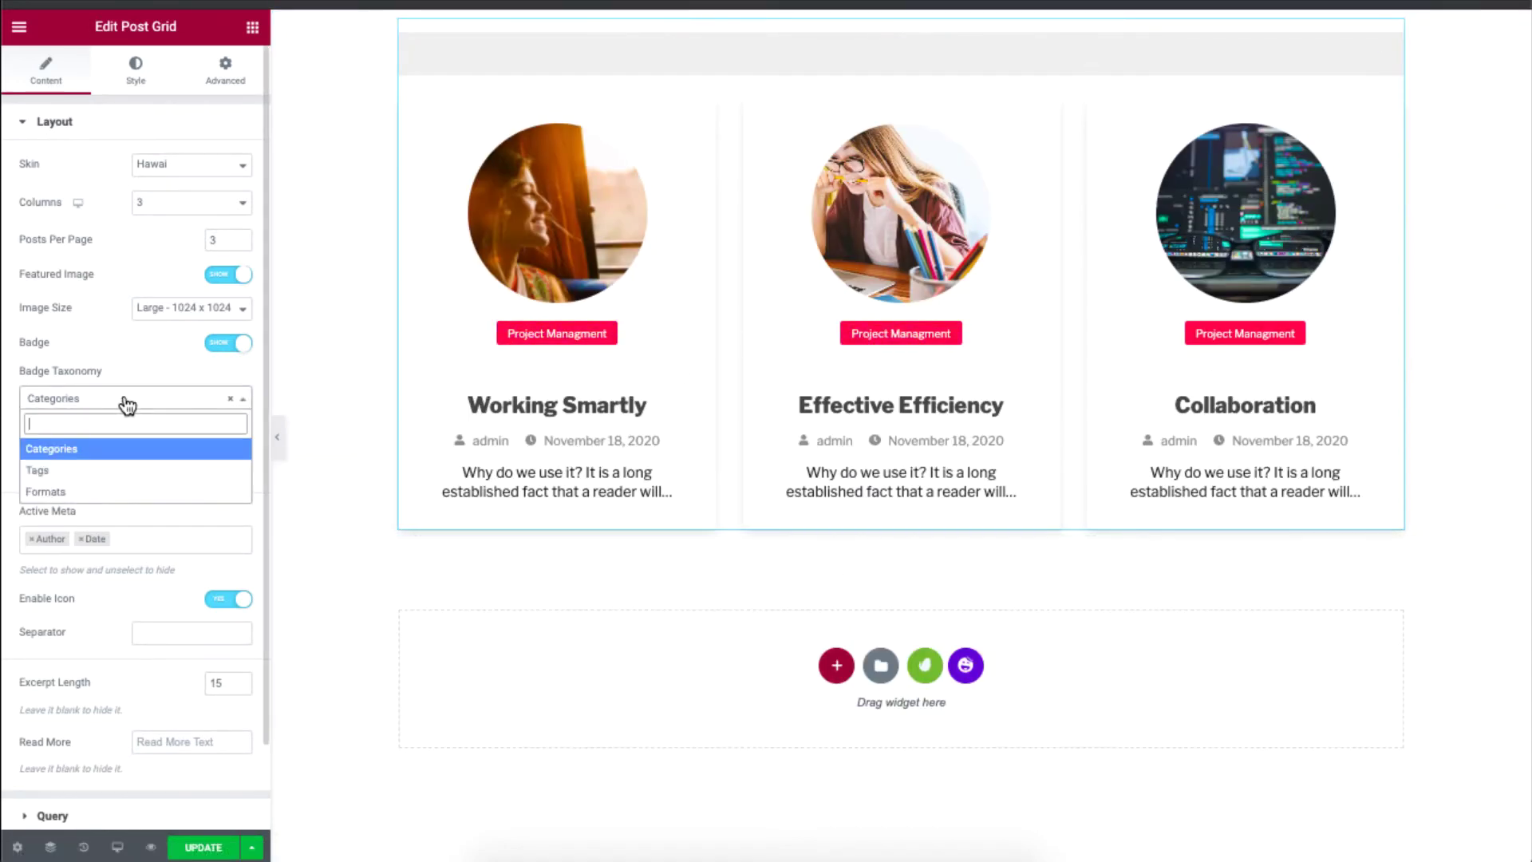
pyautogui.click(535, 432)
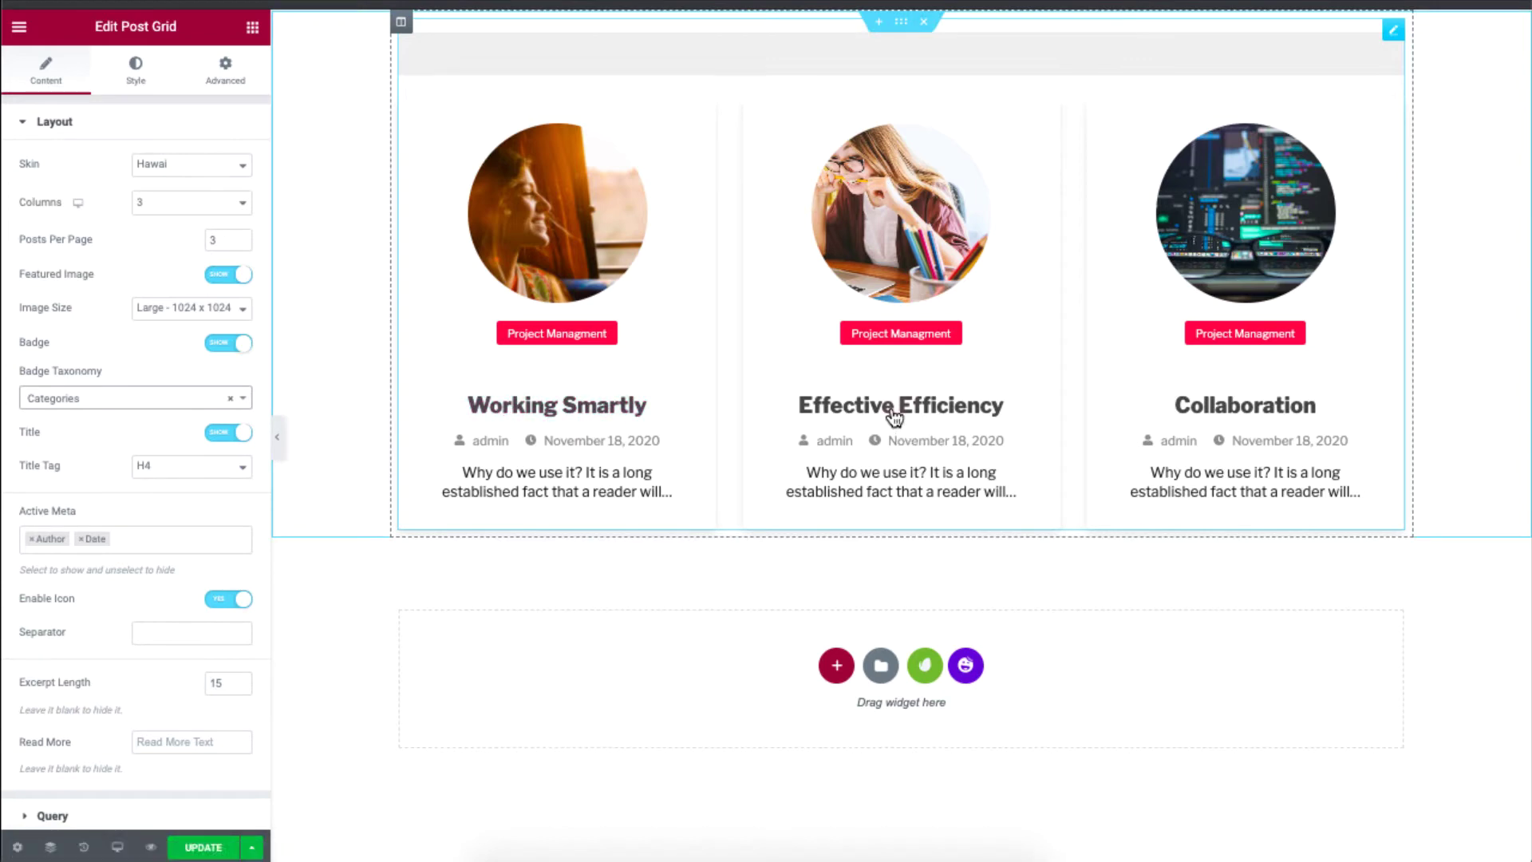
# Toggle the post titles off and back on, keeping the title tag at H4.
pyautogui.click(227, 433)
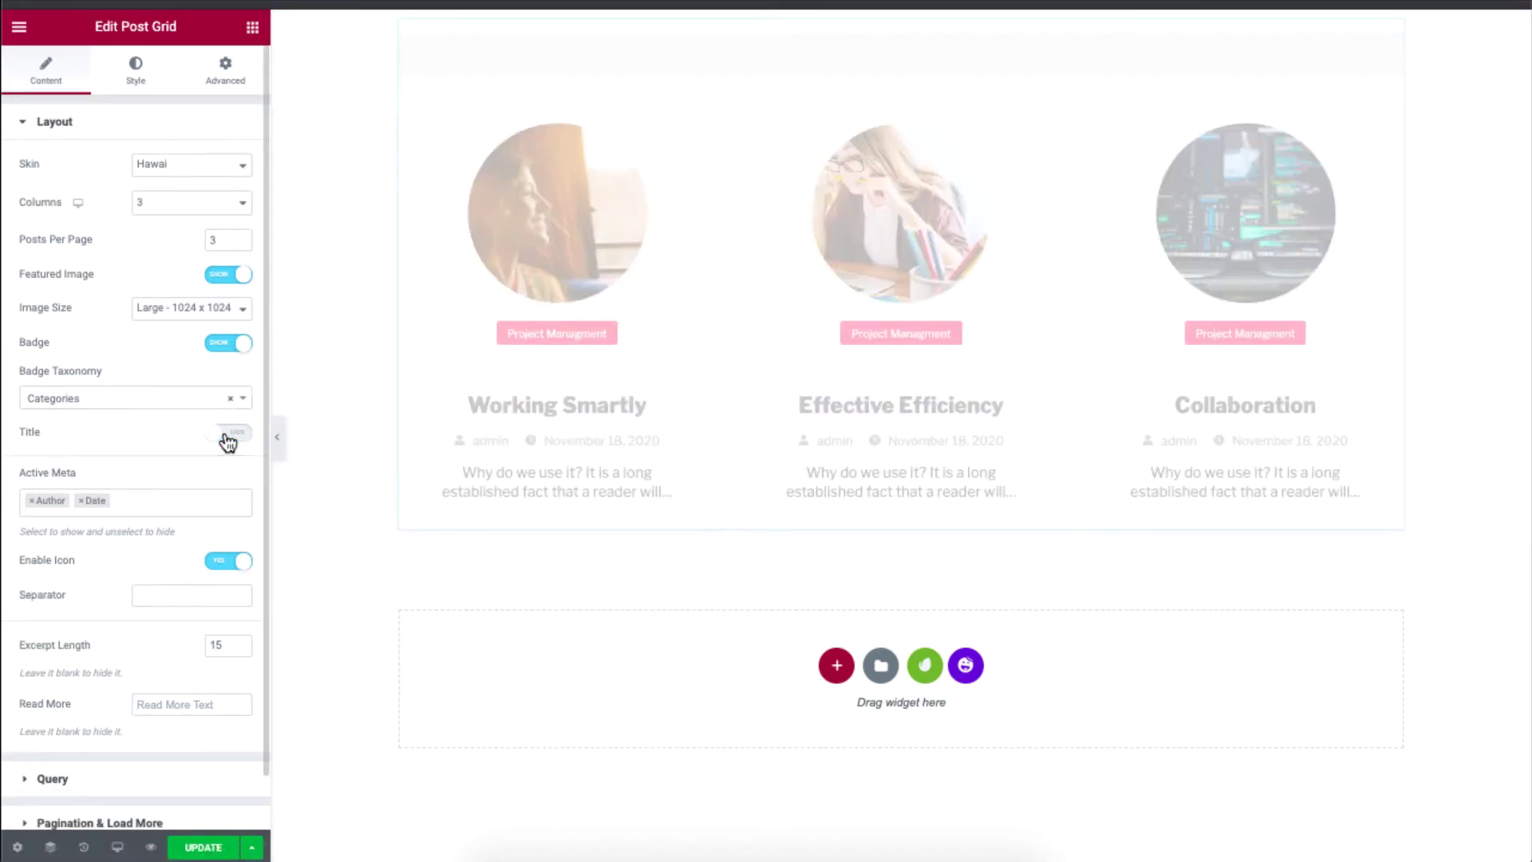
pyautogui.click(231, 433)
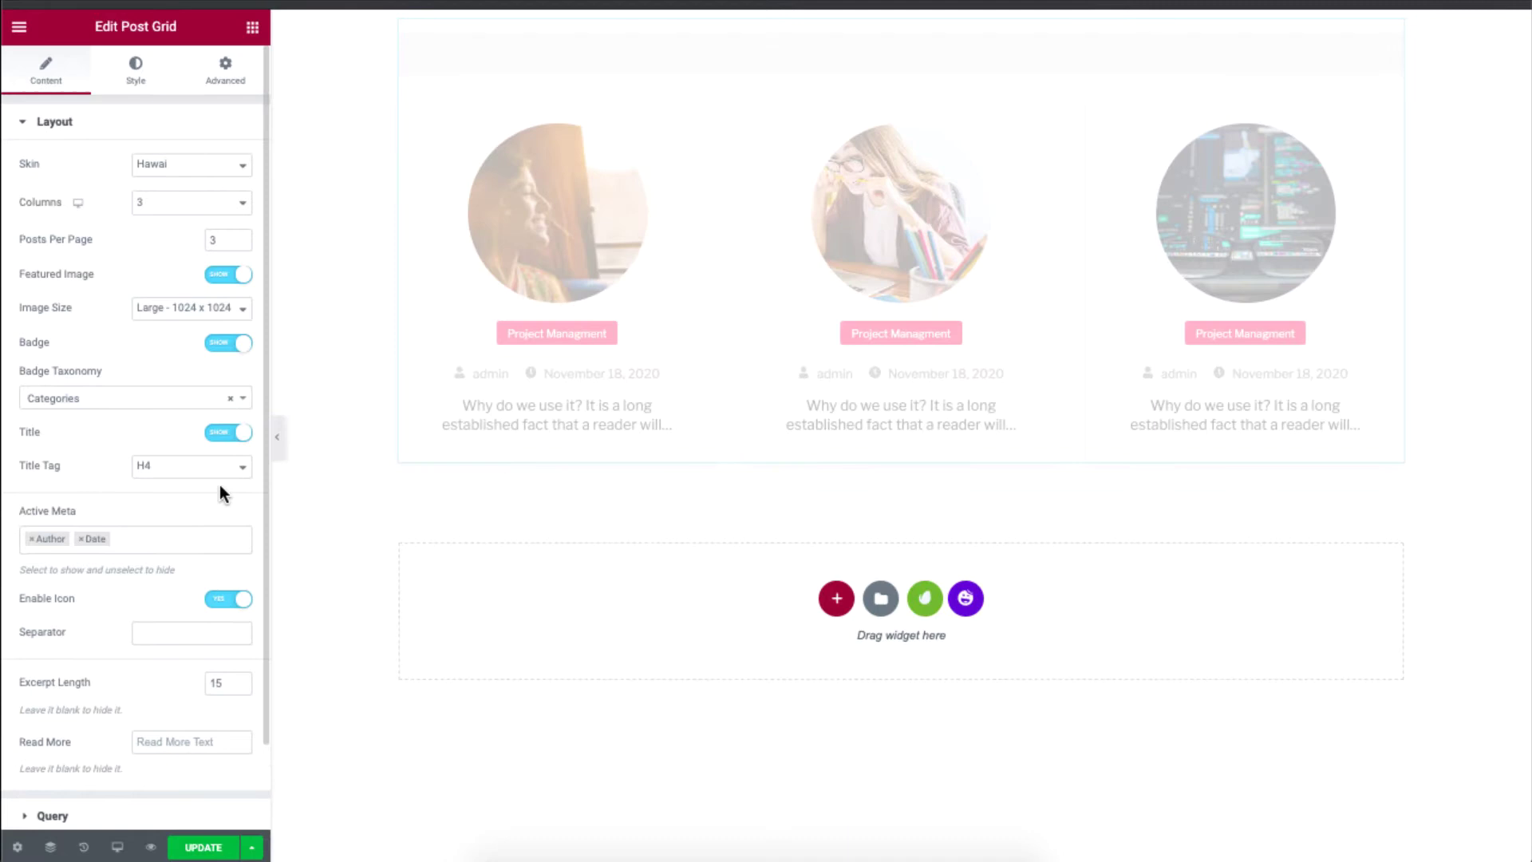
pyautogui.click(211, 473)
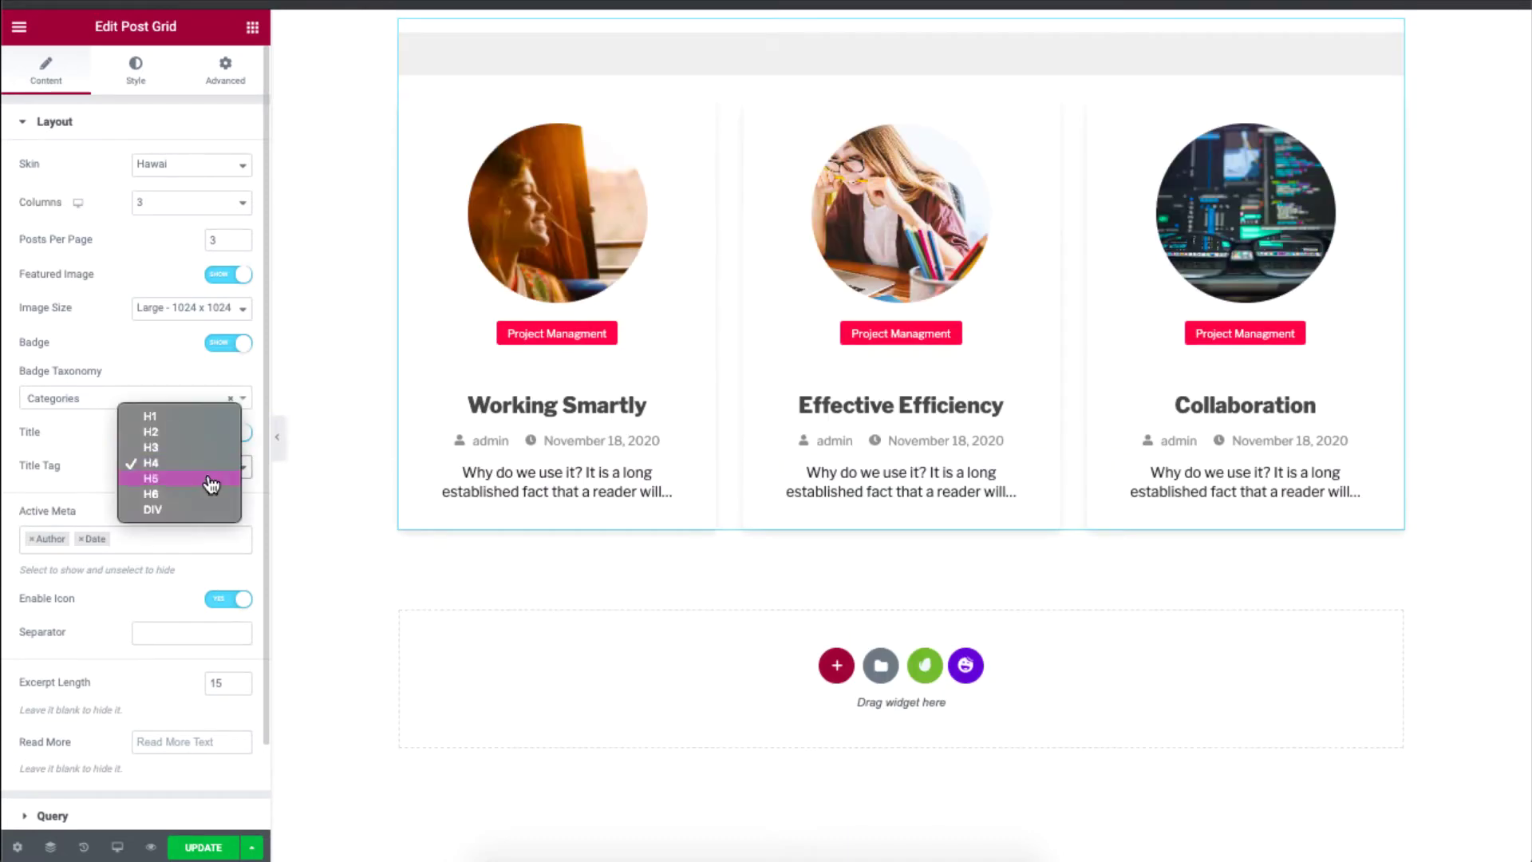
pyautogui.click(93, 455)
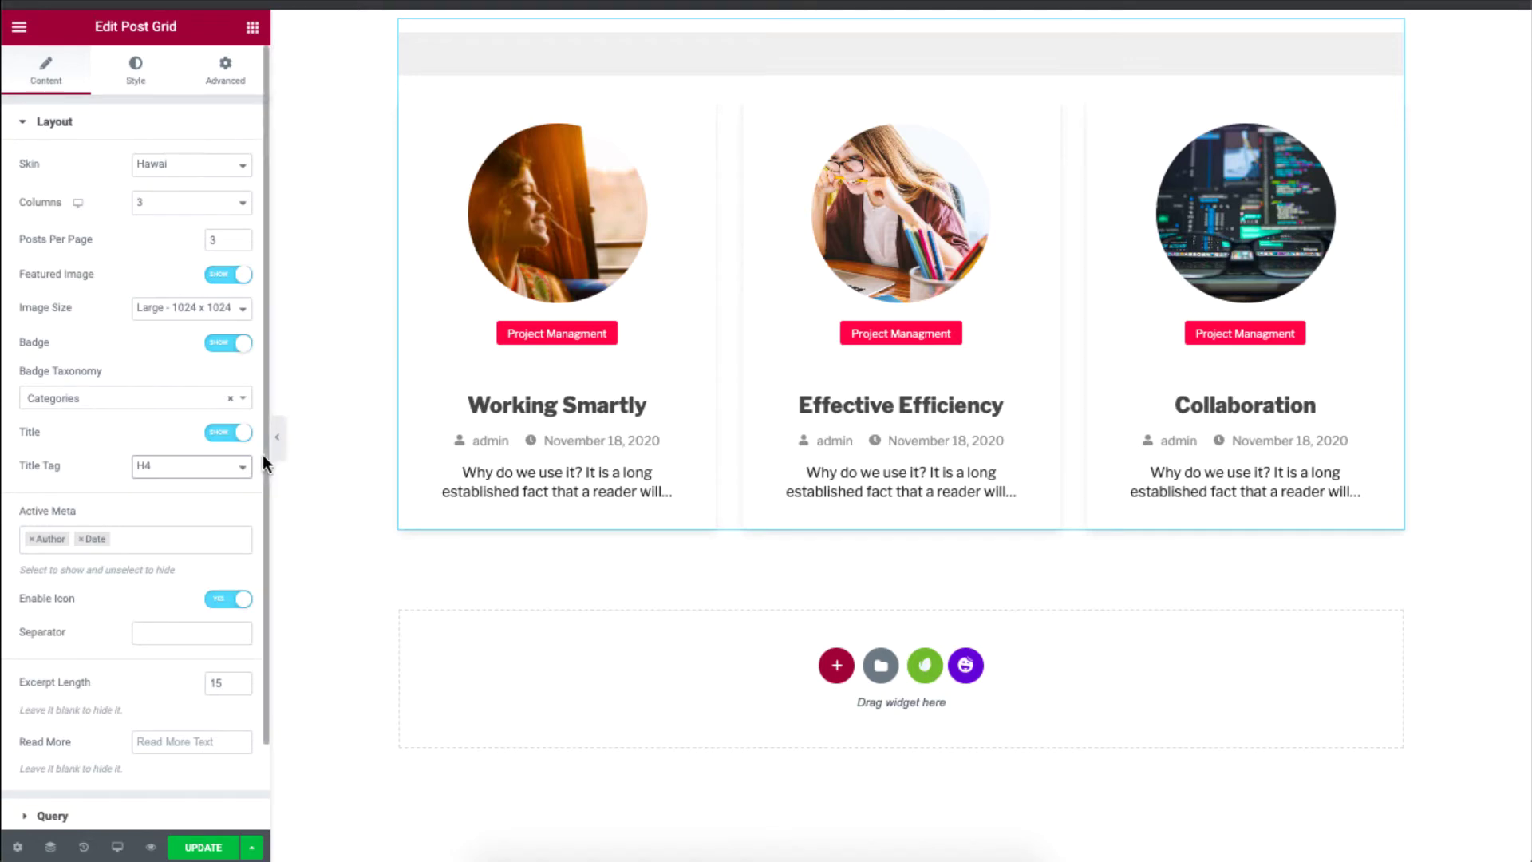
# Add Comments to the Active Meta beside Author and Date, leaving meta icons enabled.
pyautogui.scroll(-1, 262, 475)
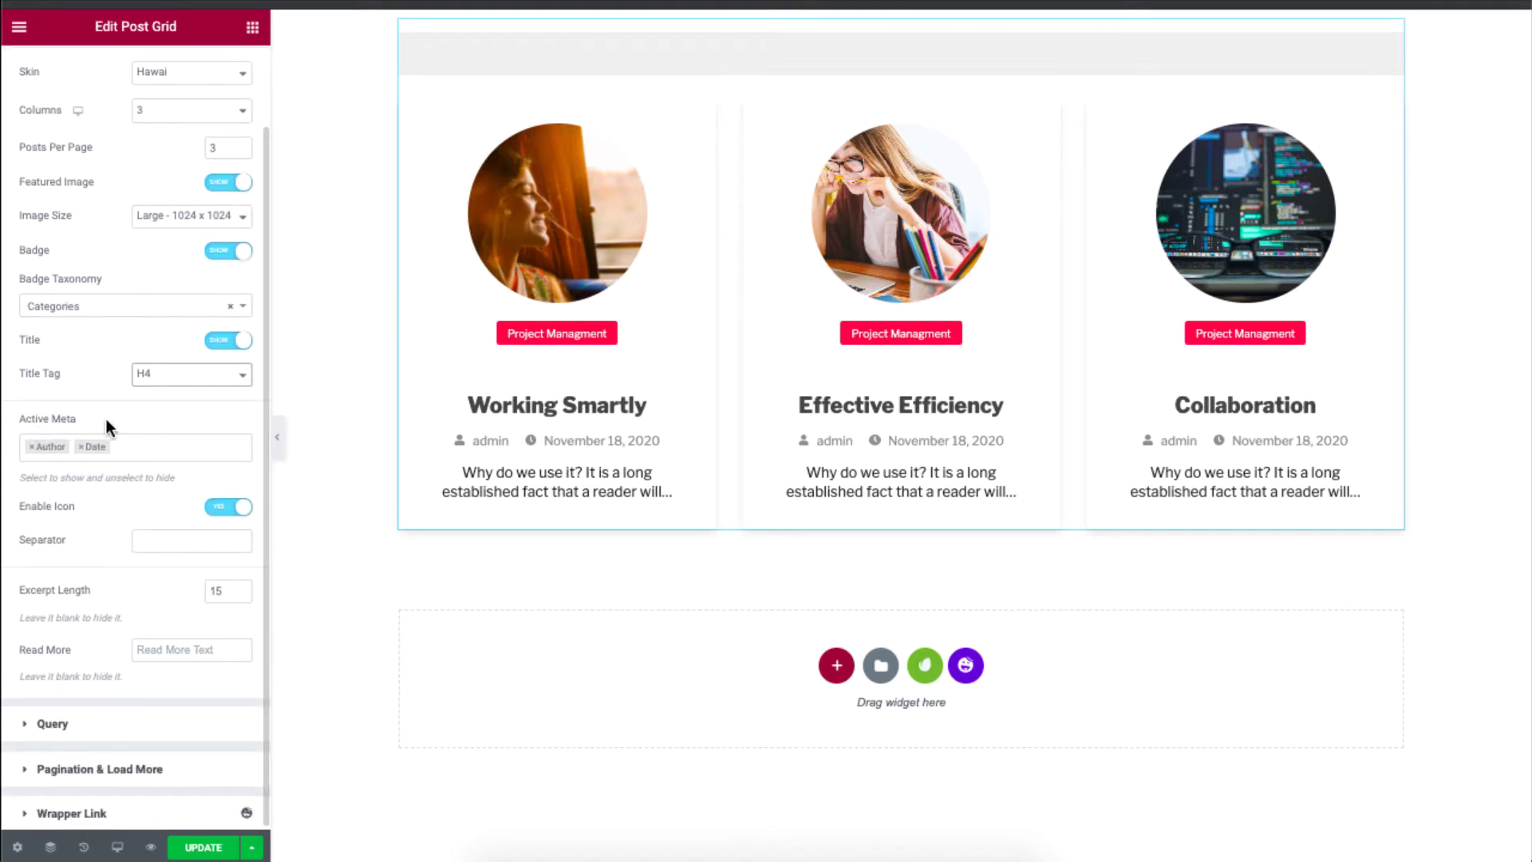
pyautogui.click(127, 447)
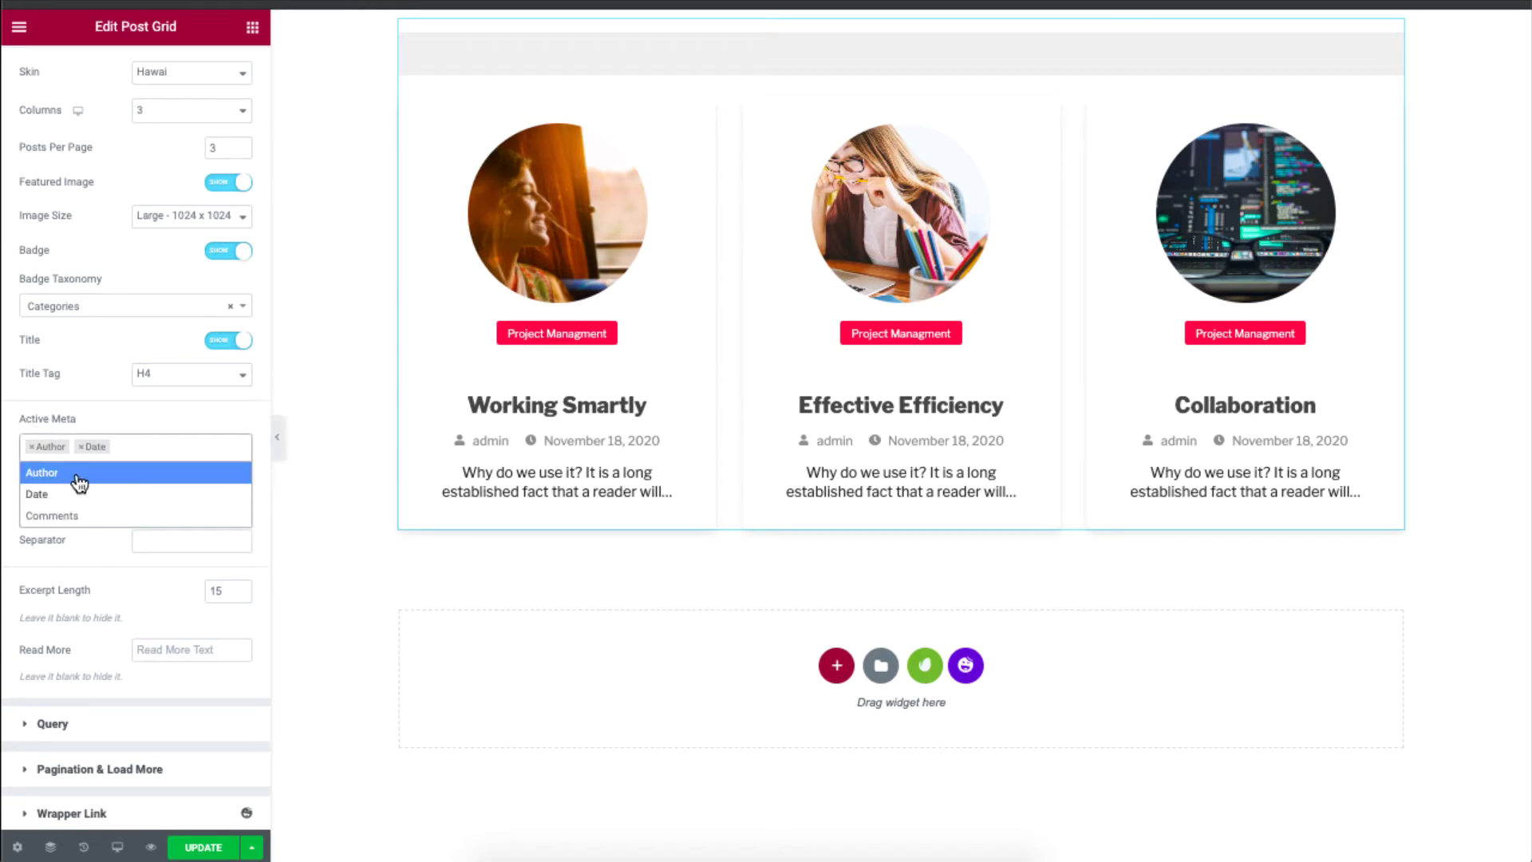
pyautogui.click(87, 516)
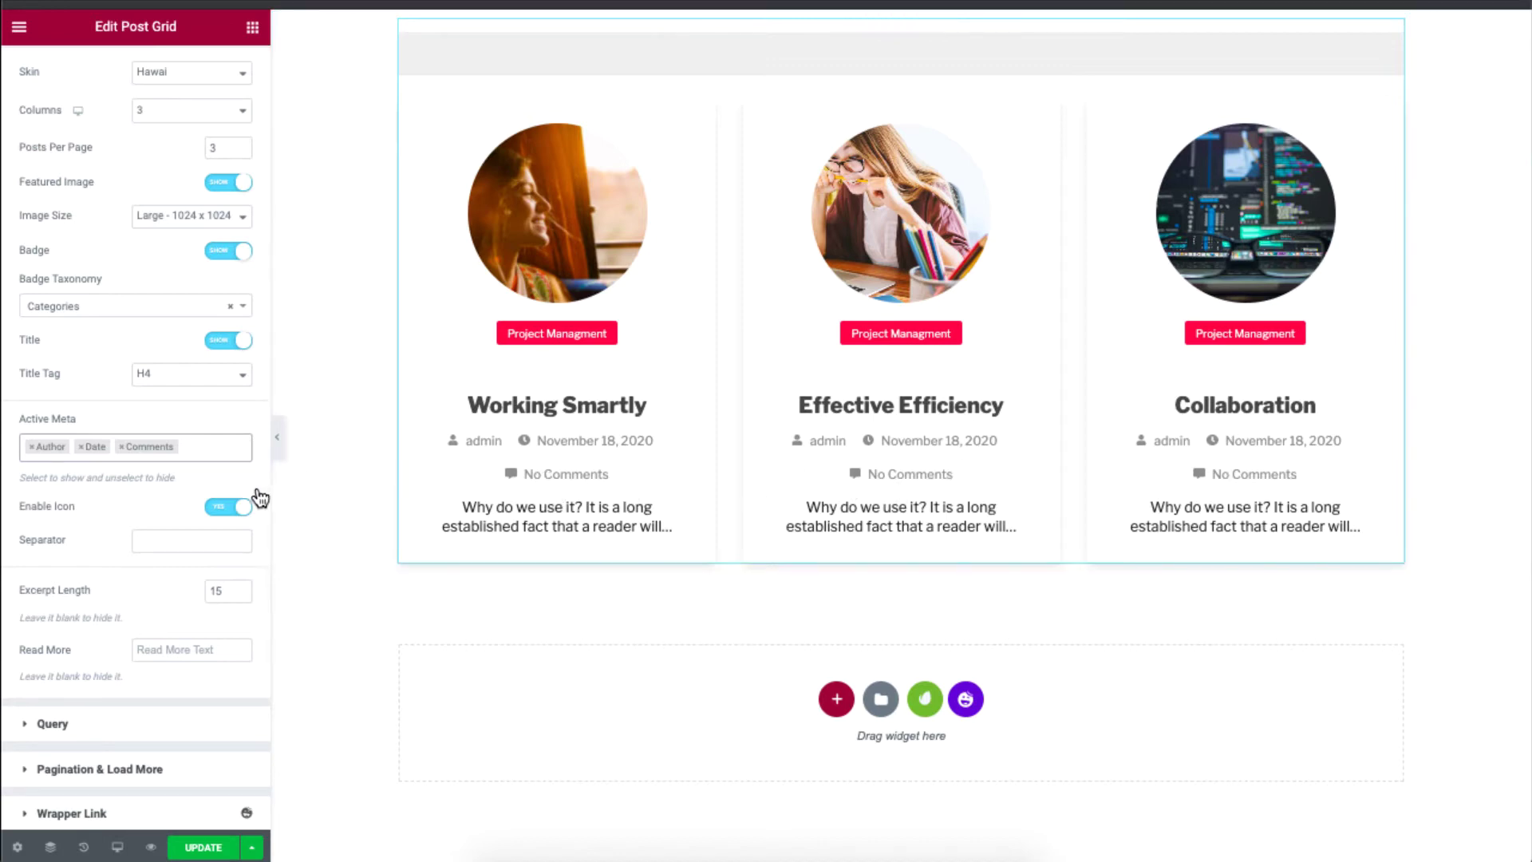
pyautogui.click(222, 522)
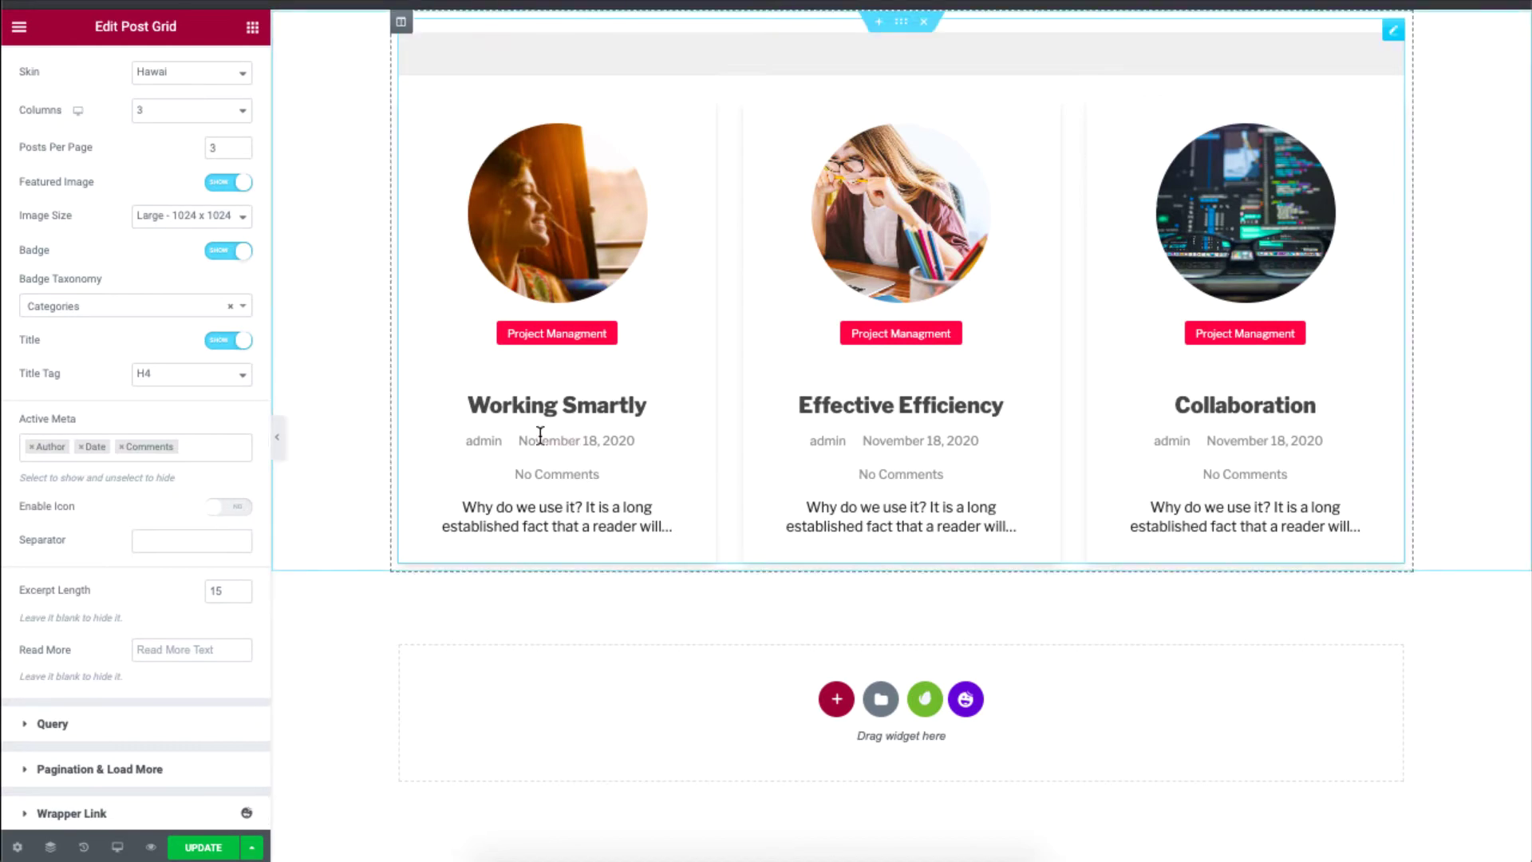
pyautogui.click(238, 508)
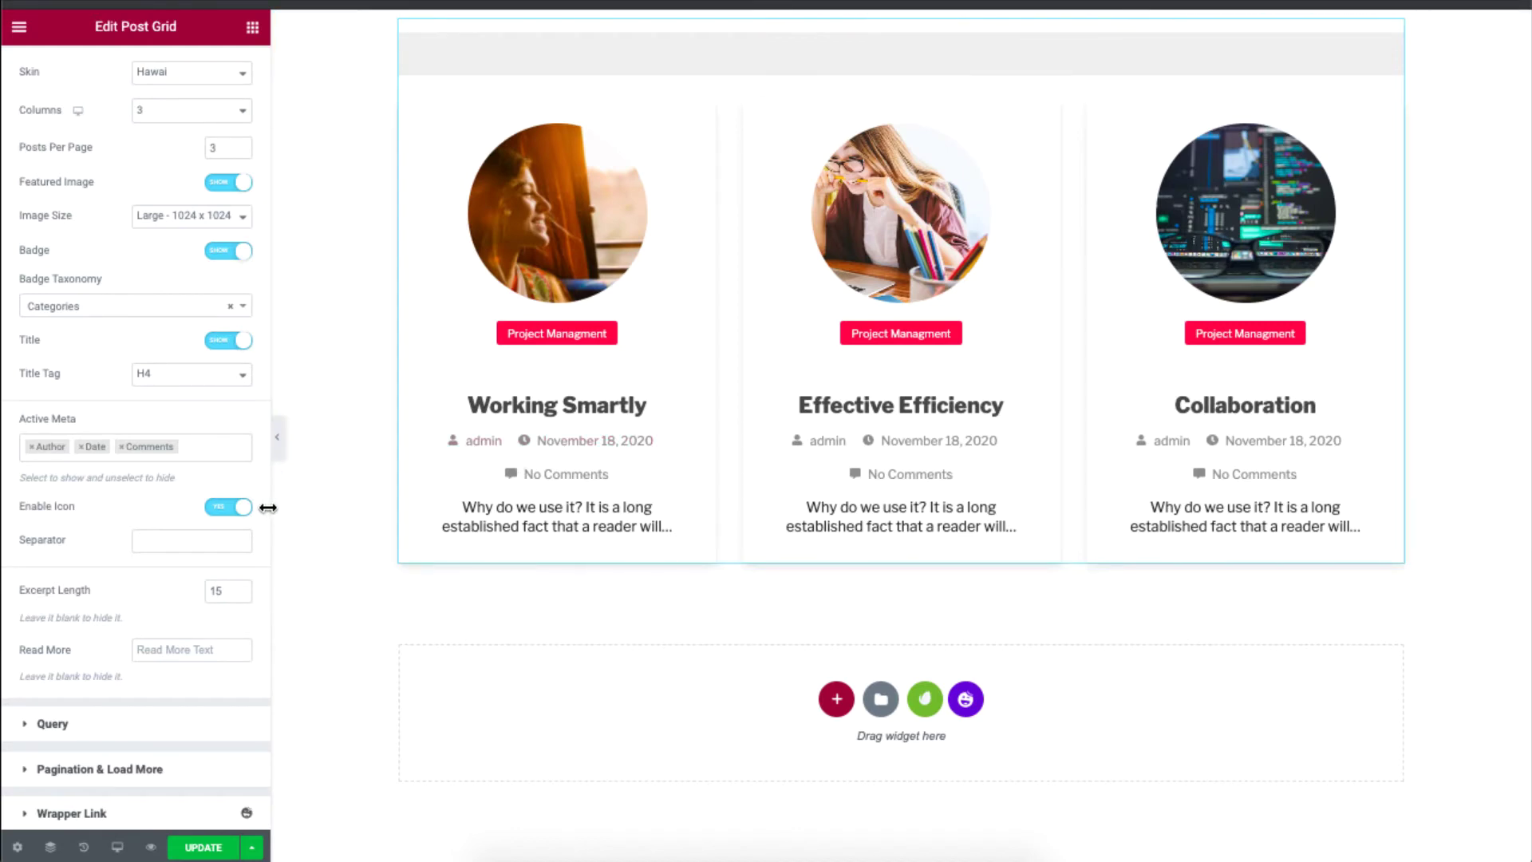
pyautogui.scroll(-1, 262, 510)
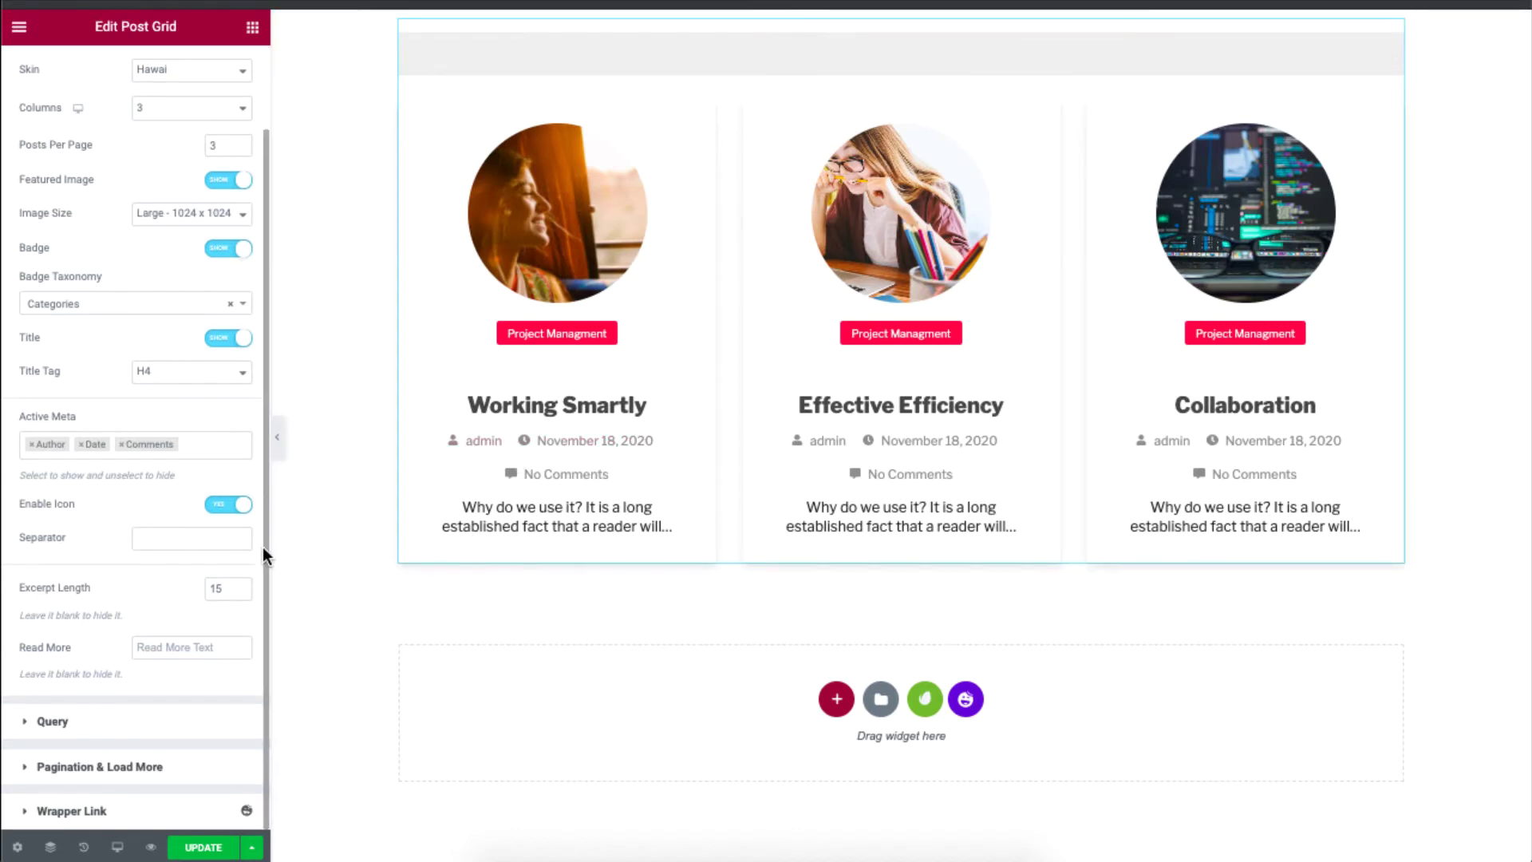
pyautogui.click(228, 587)
pyautogui.press('BackSpace')
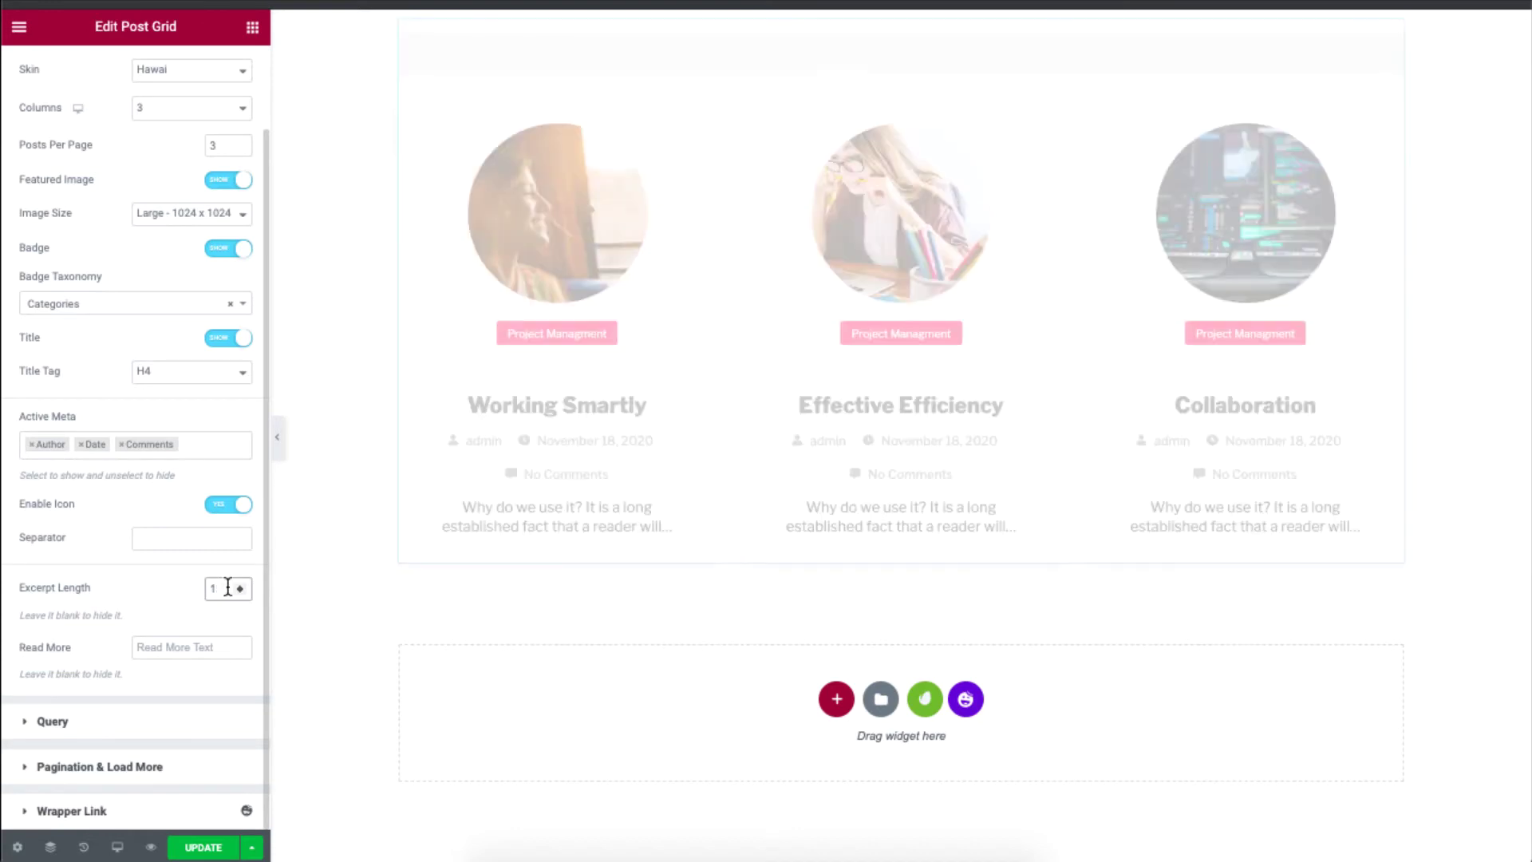
pyautogui.write('19')
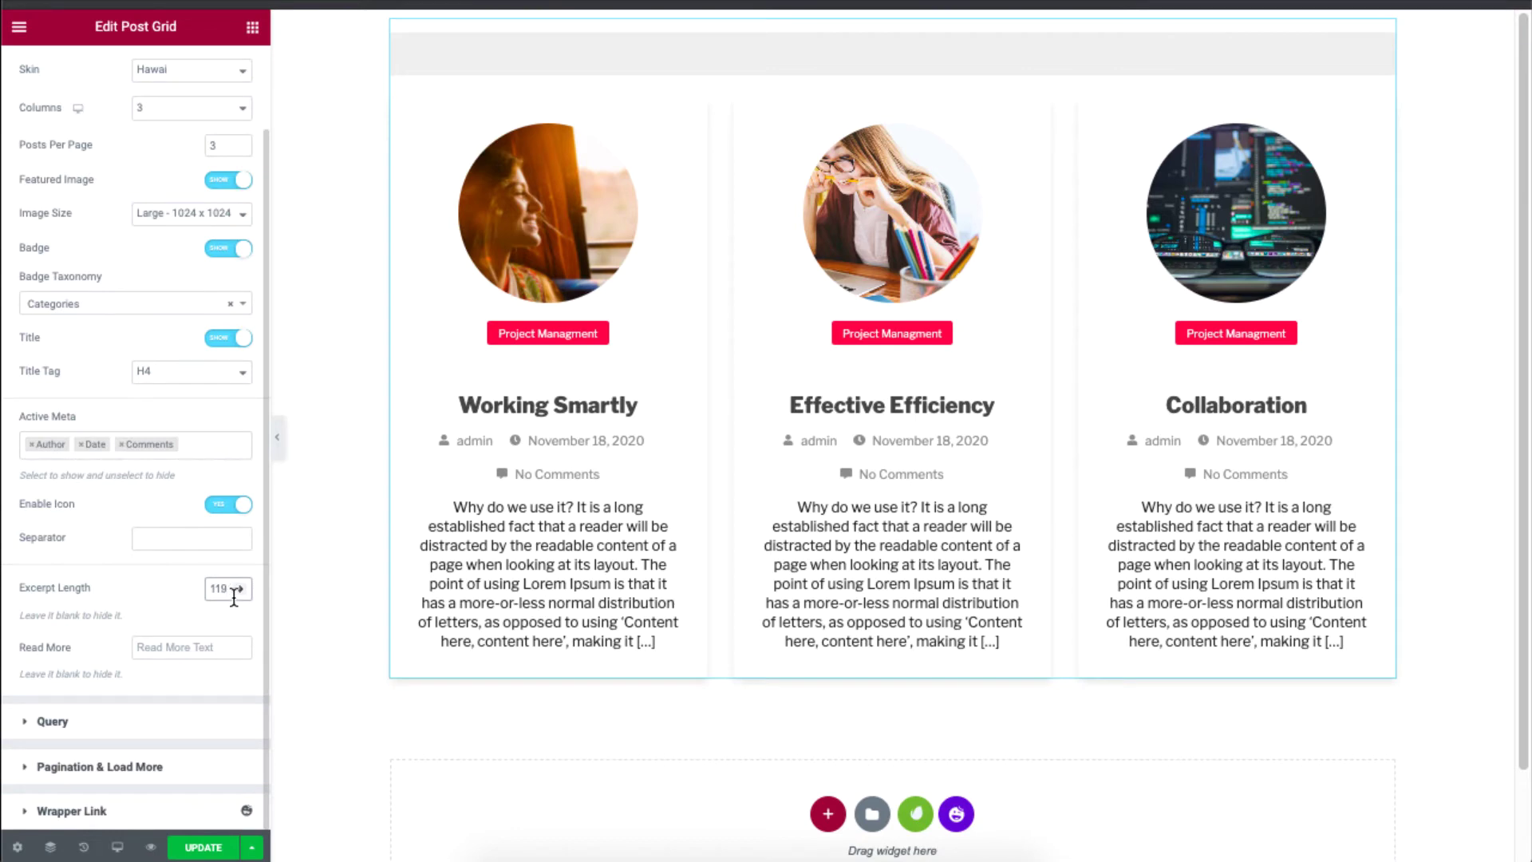
pyautogui.hotkey('ctrl', 'a')
pyautogui.write('15')
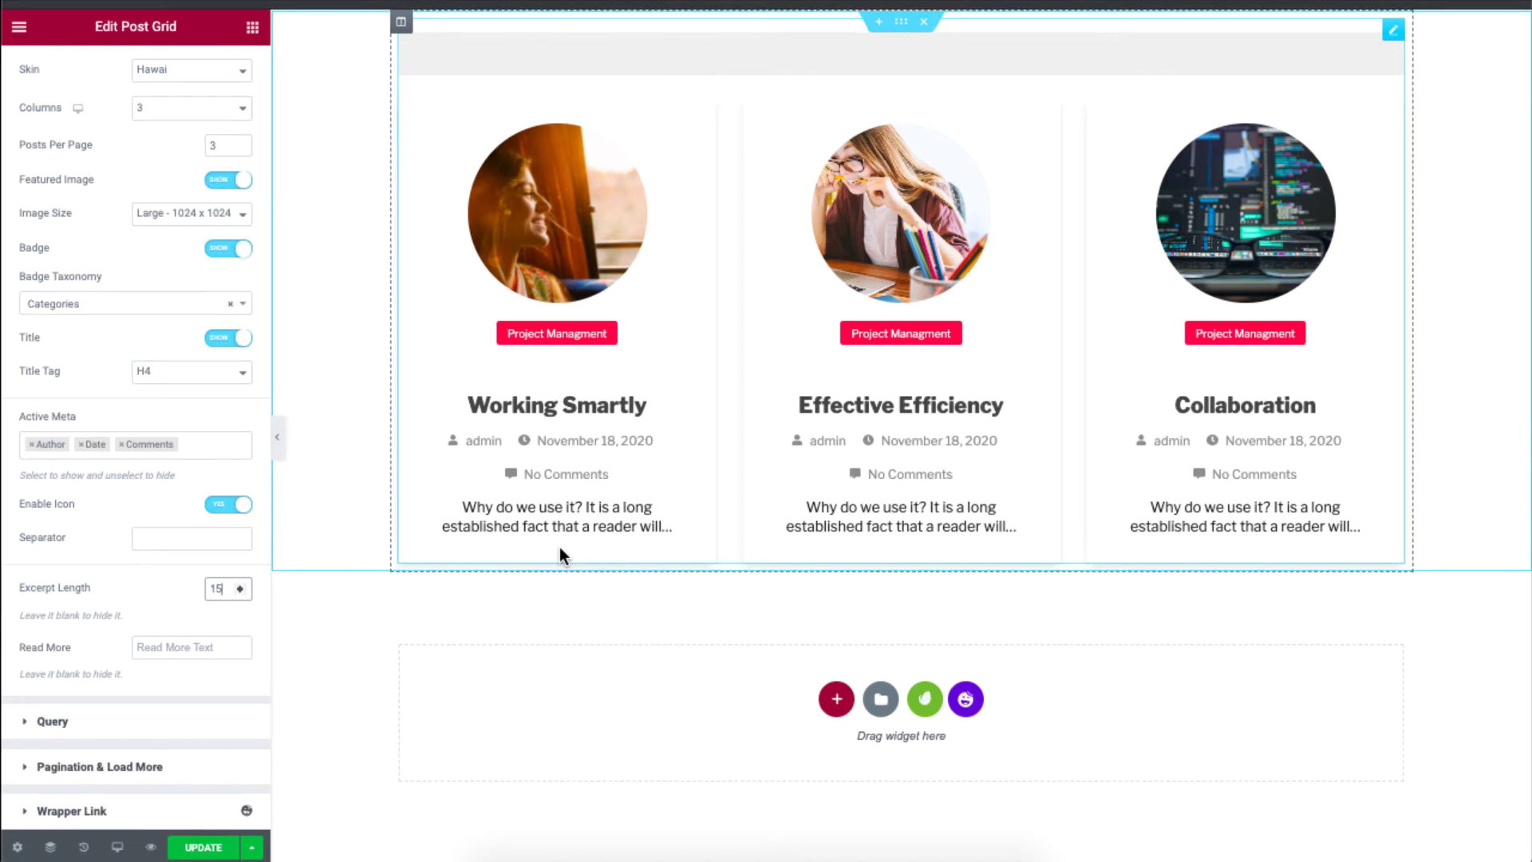
# Label the button 'Read more' after trying 'Continue', keeping links opening in a new window.
pyautogui.click(205, 646)
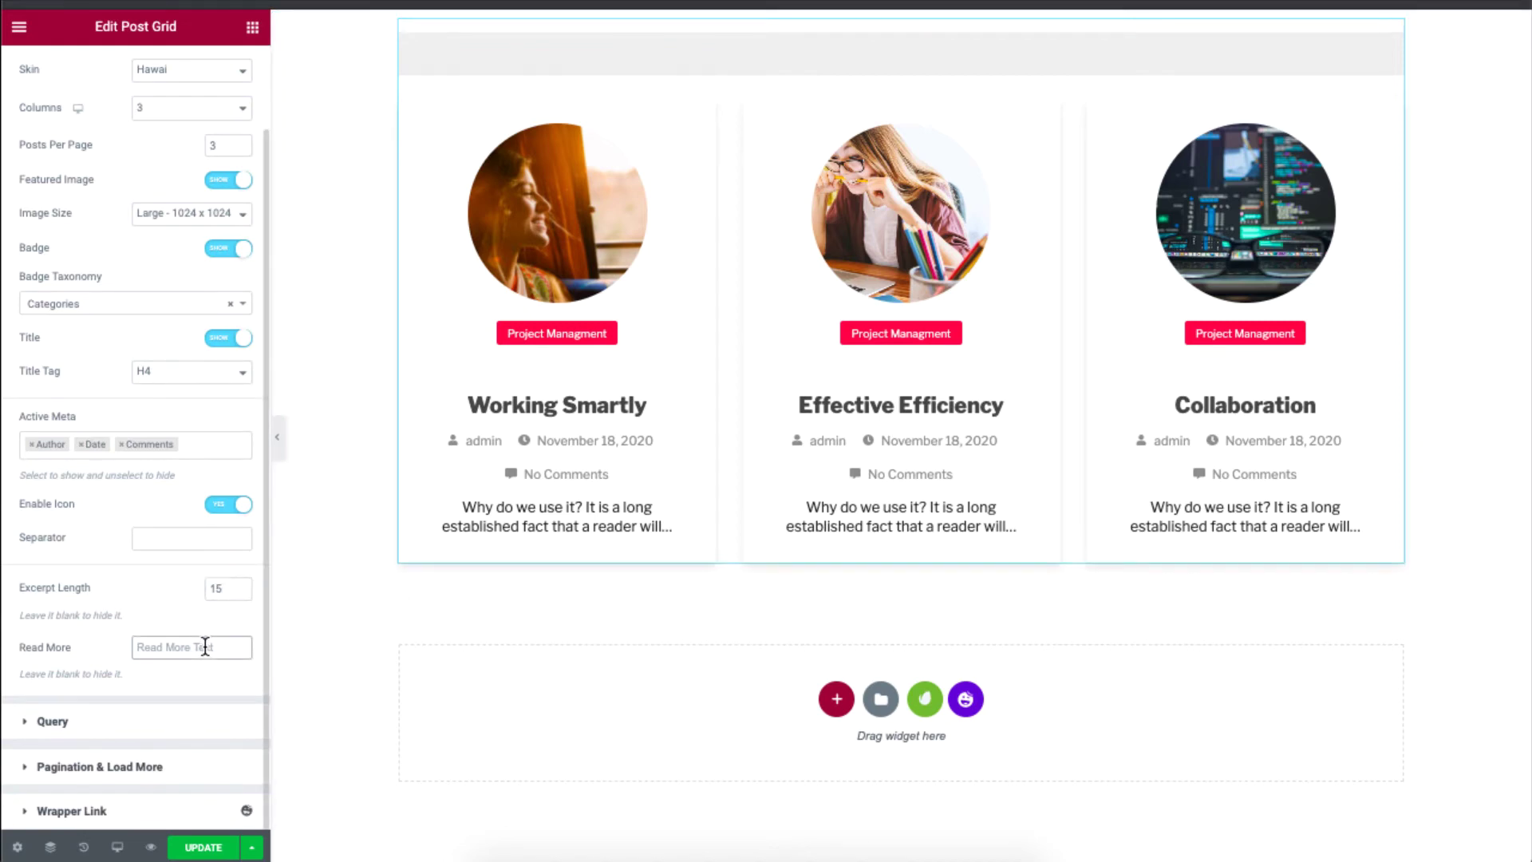
pyautogui.write('Continue')
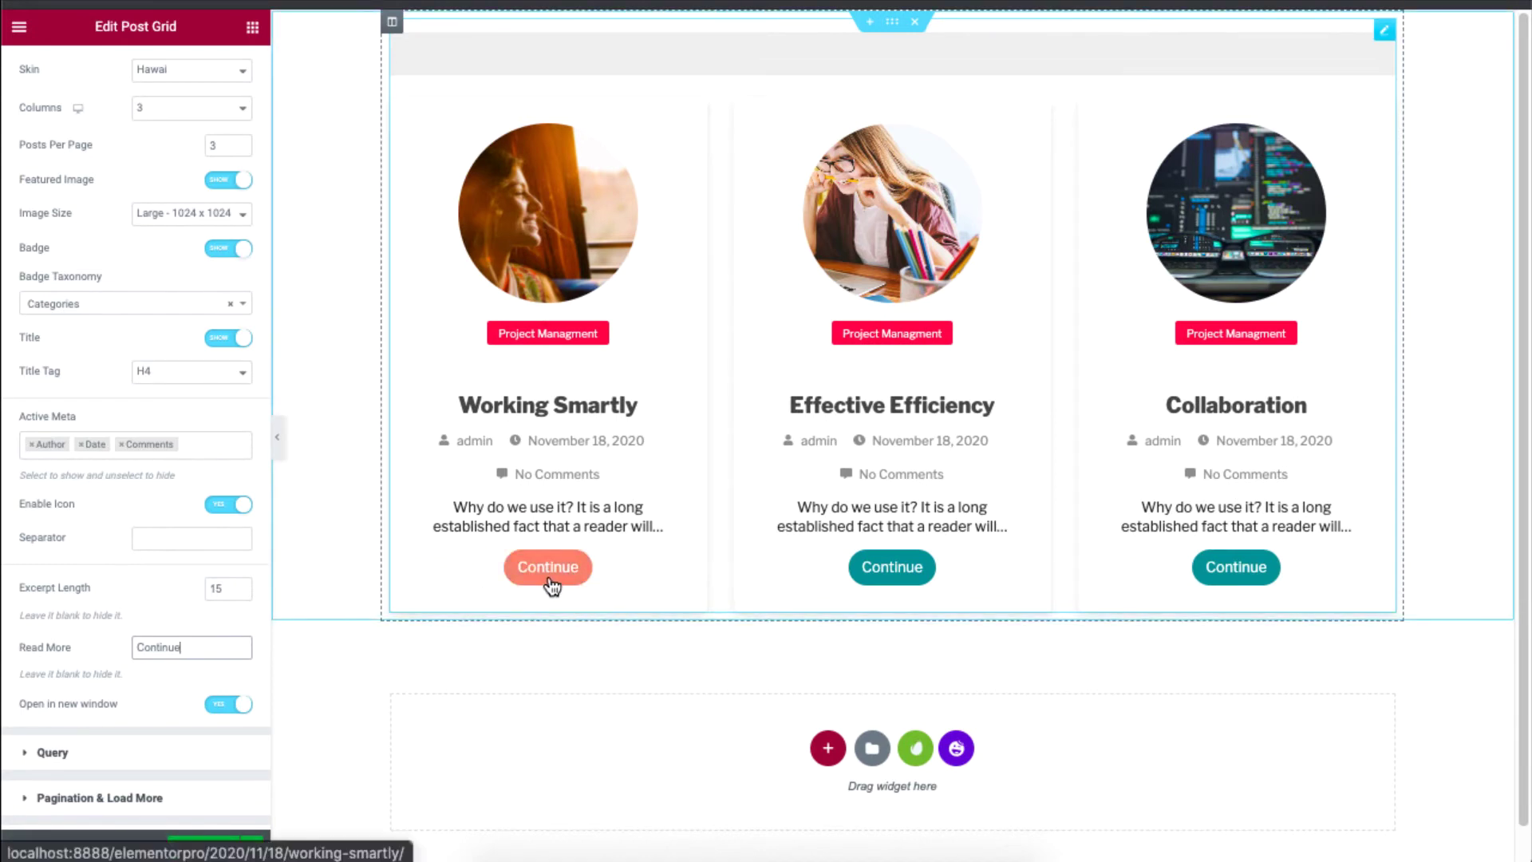
pyautogui.hotkey('ctrl', 'a')
pyautogui.write('Read mo')
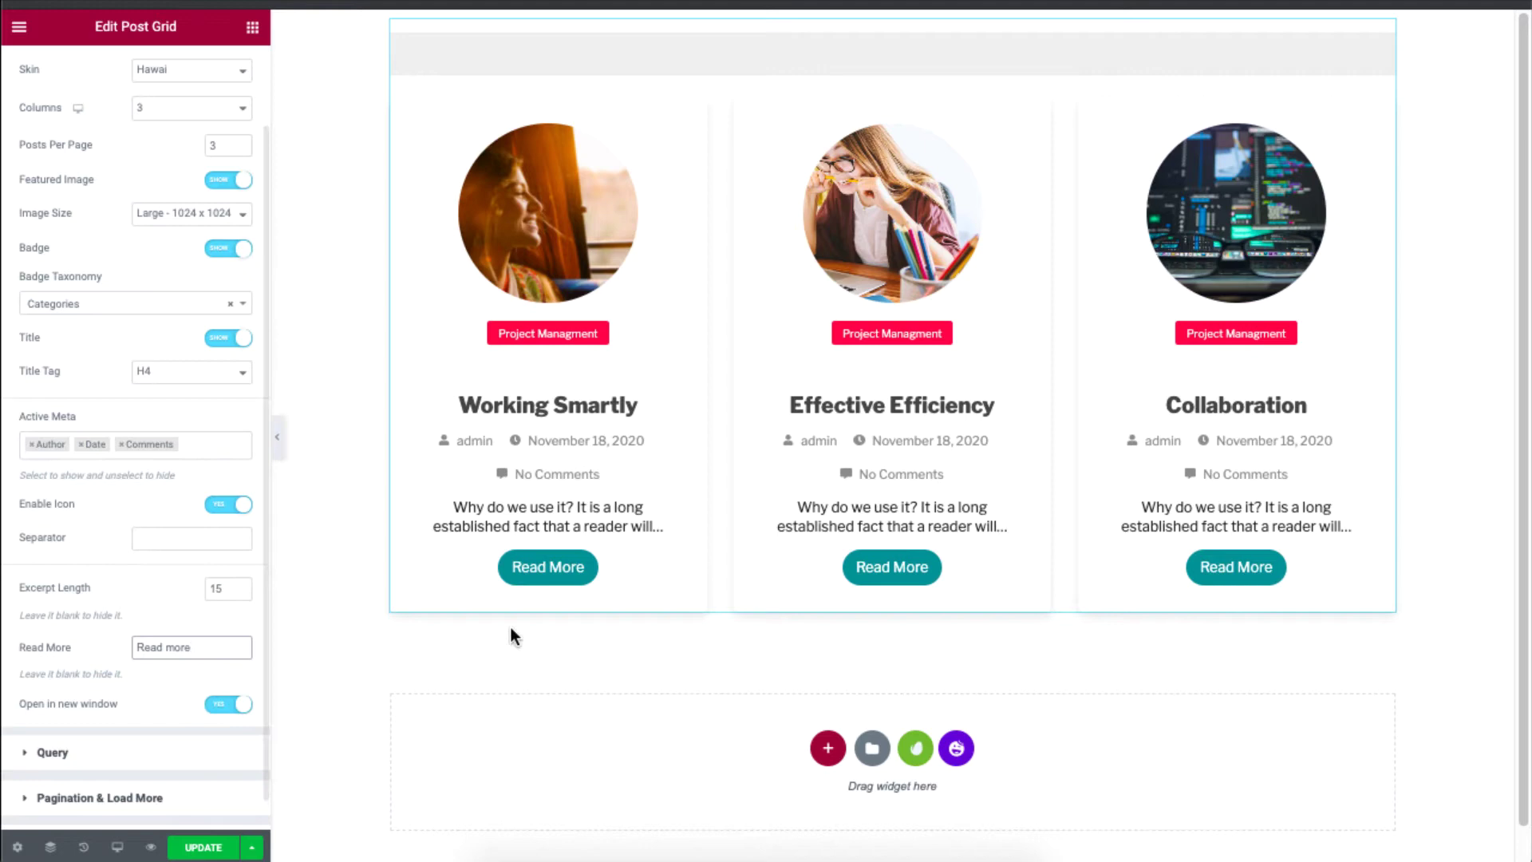
pyautogui.click(221, 713)
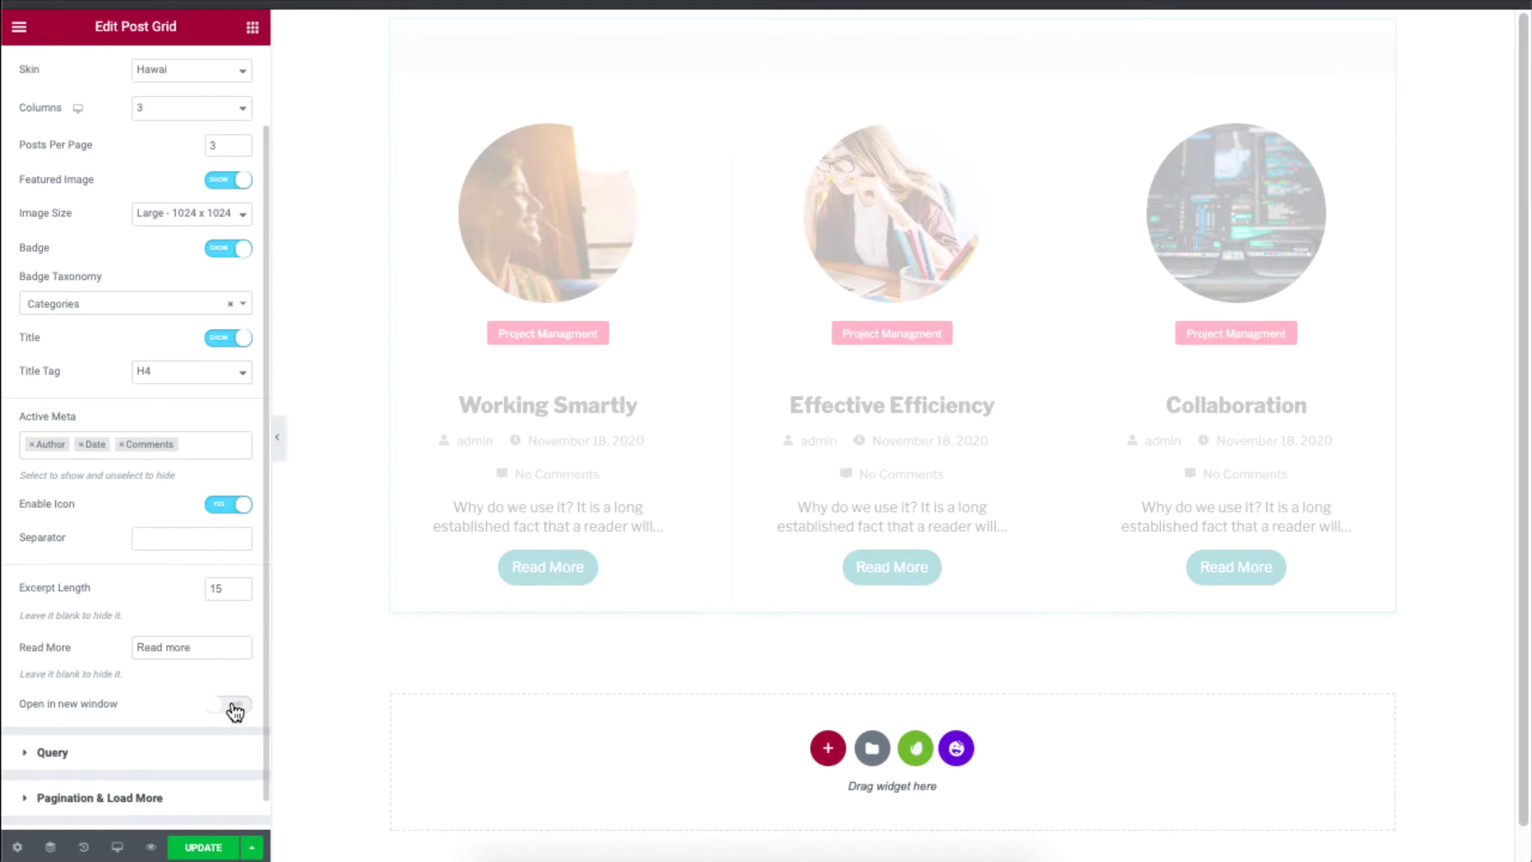
pyautogui.click(239, 707)
# Switch the query to Manual Selection and add 'Difference Between Inheritance And Composition'.
pyautogui.scroll(-1, 240, 710)
pyautogui.click(160, 726)
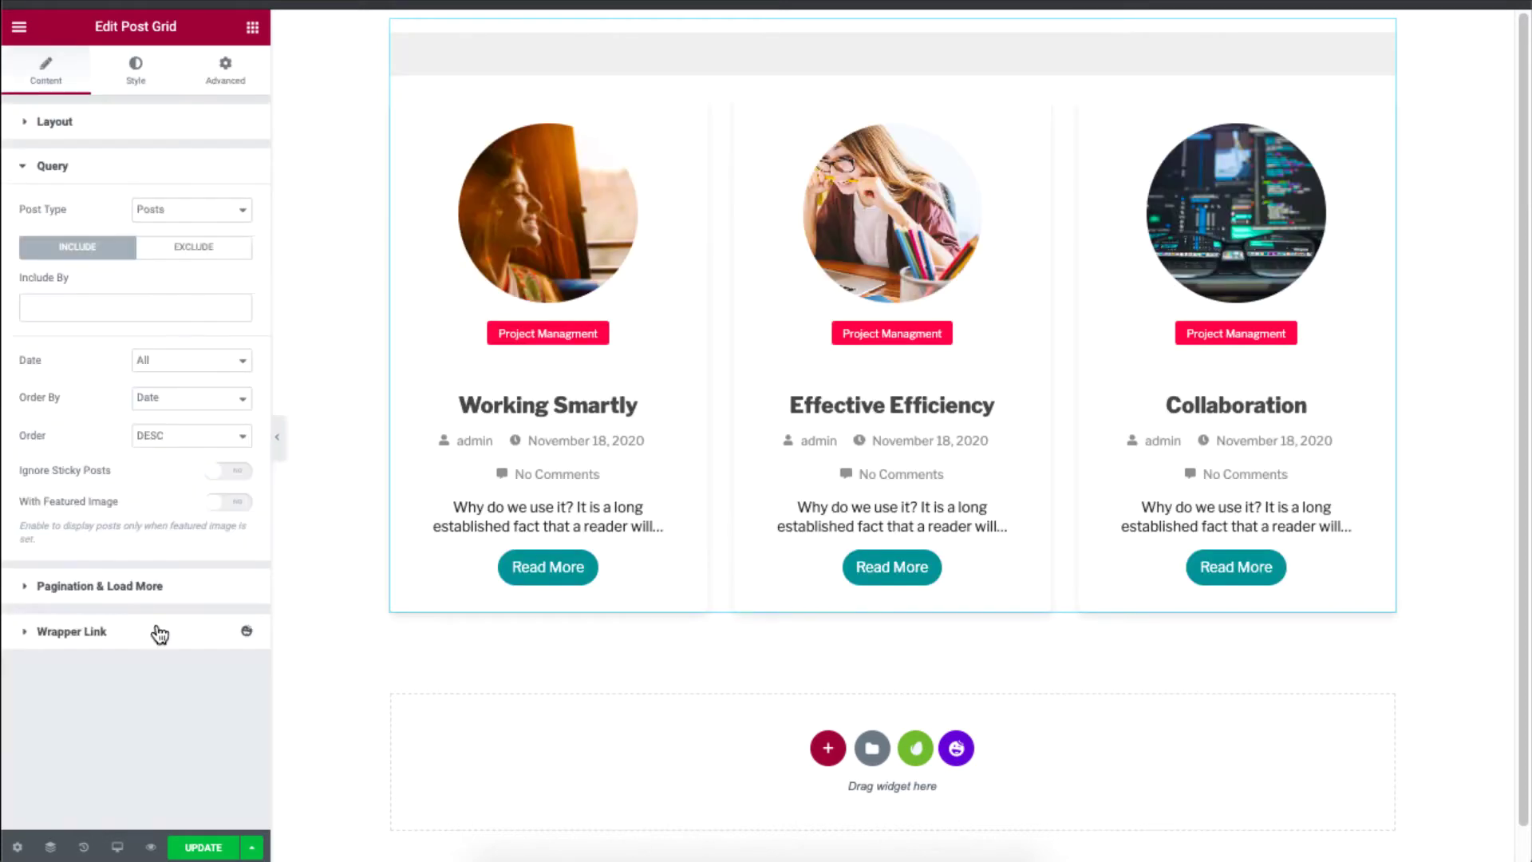
pyautogui.click(235, 218)
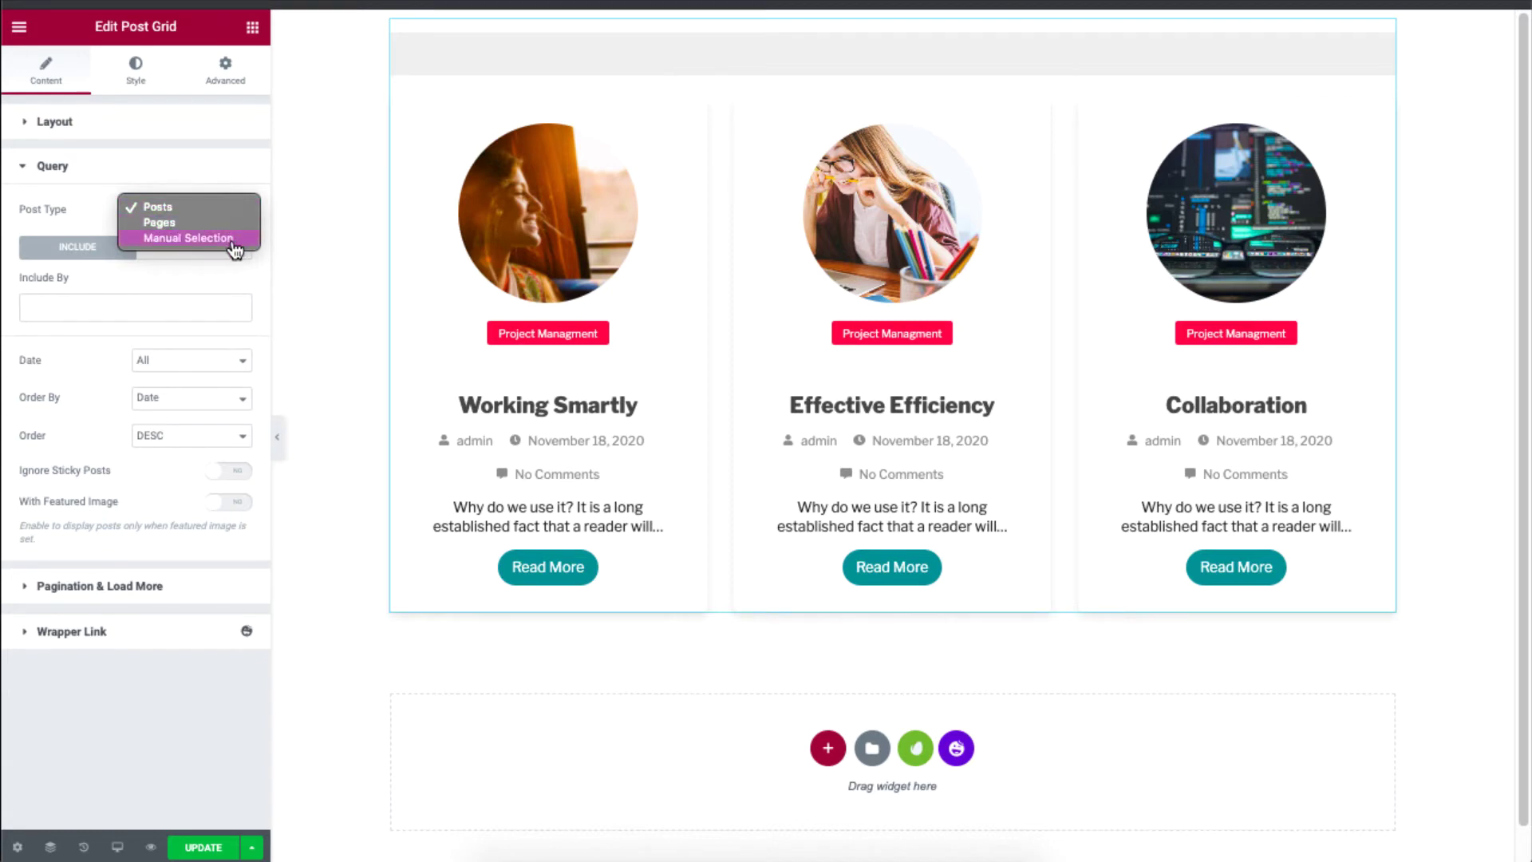
pyautogui.click(233, 239)
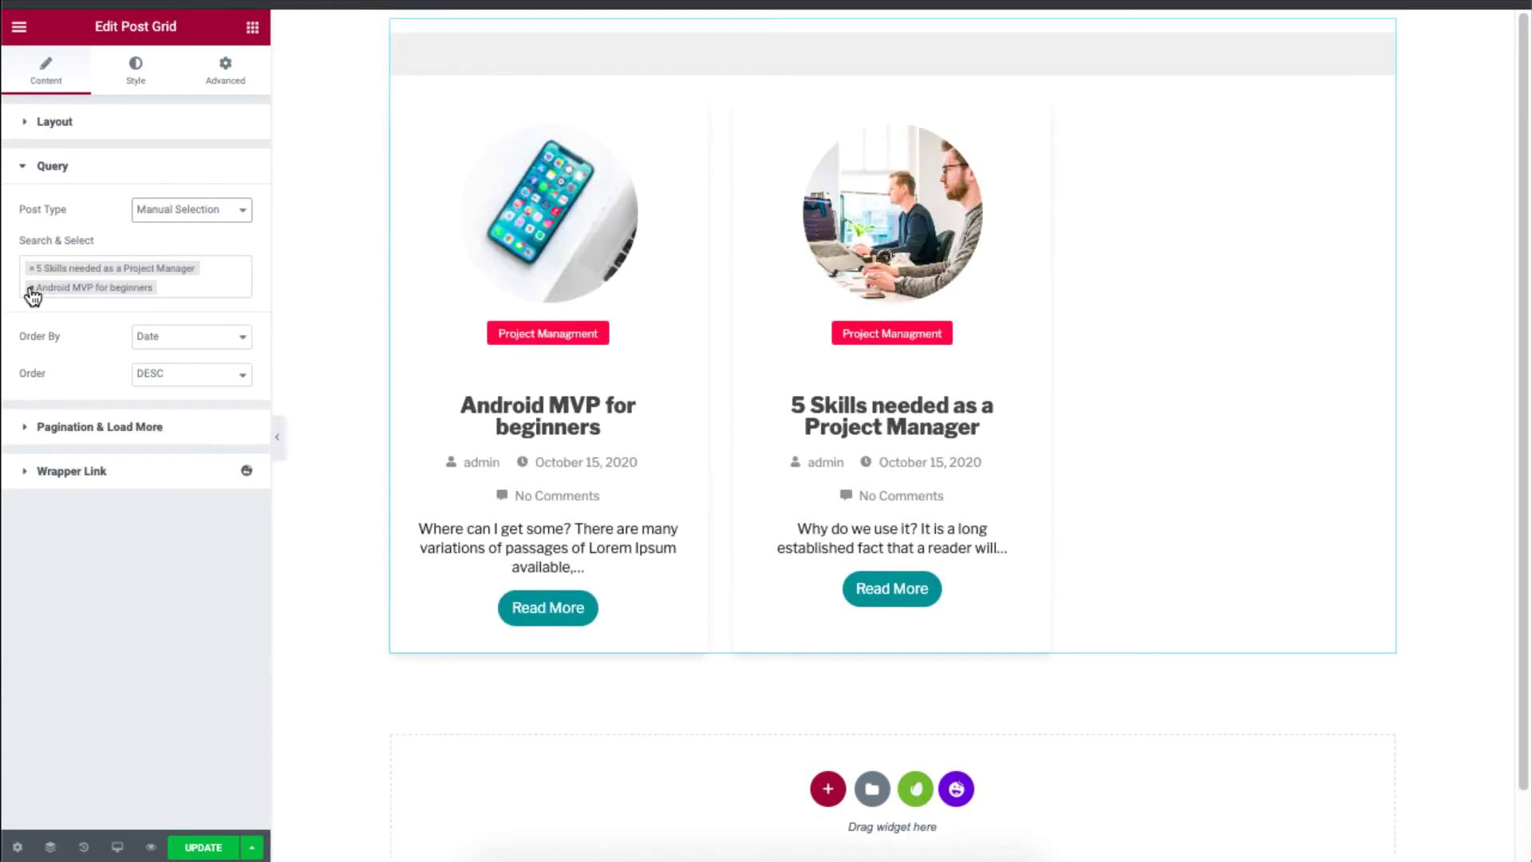
pyautogui.click(184, 285)
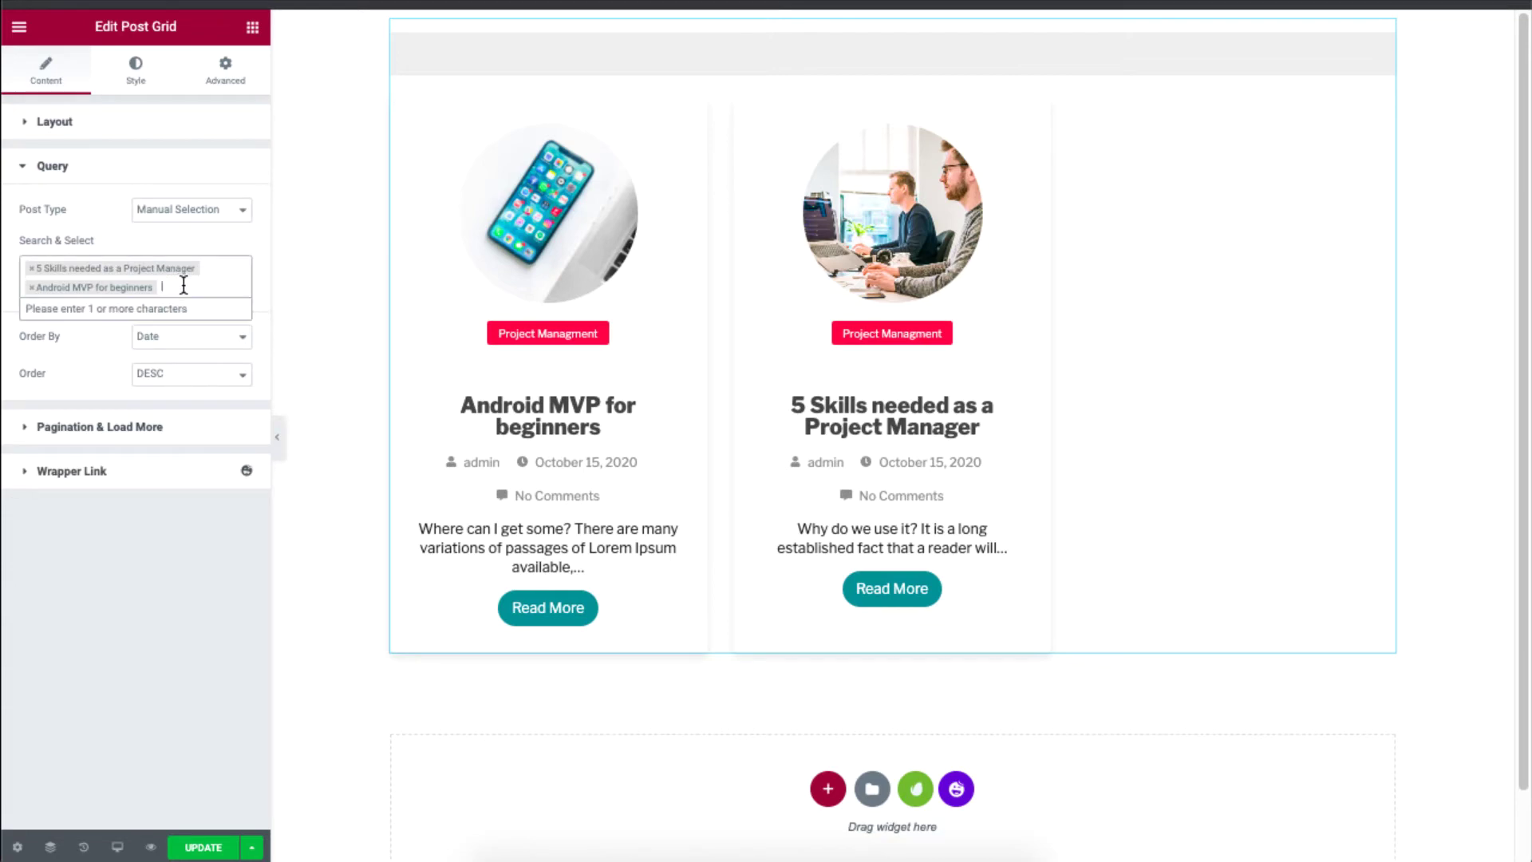
pyautogui.write('t')
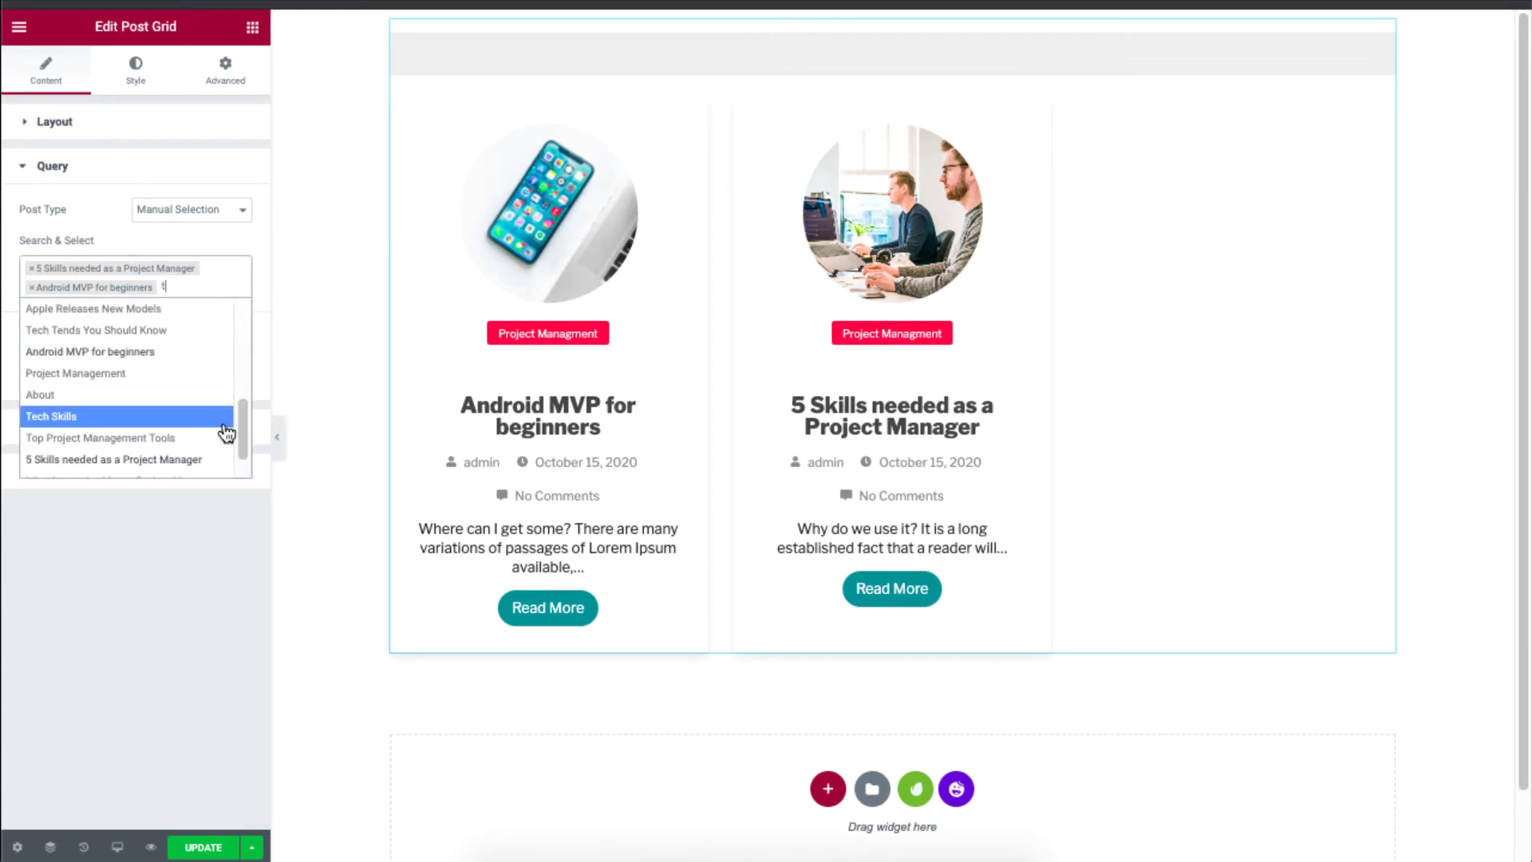
pyautogui.moveTo(243, 428); pyautogui.dragTo(235, 334)
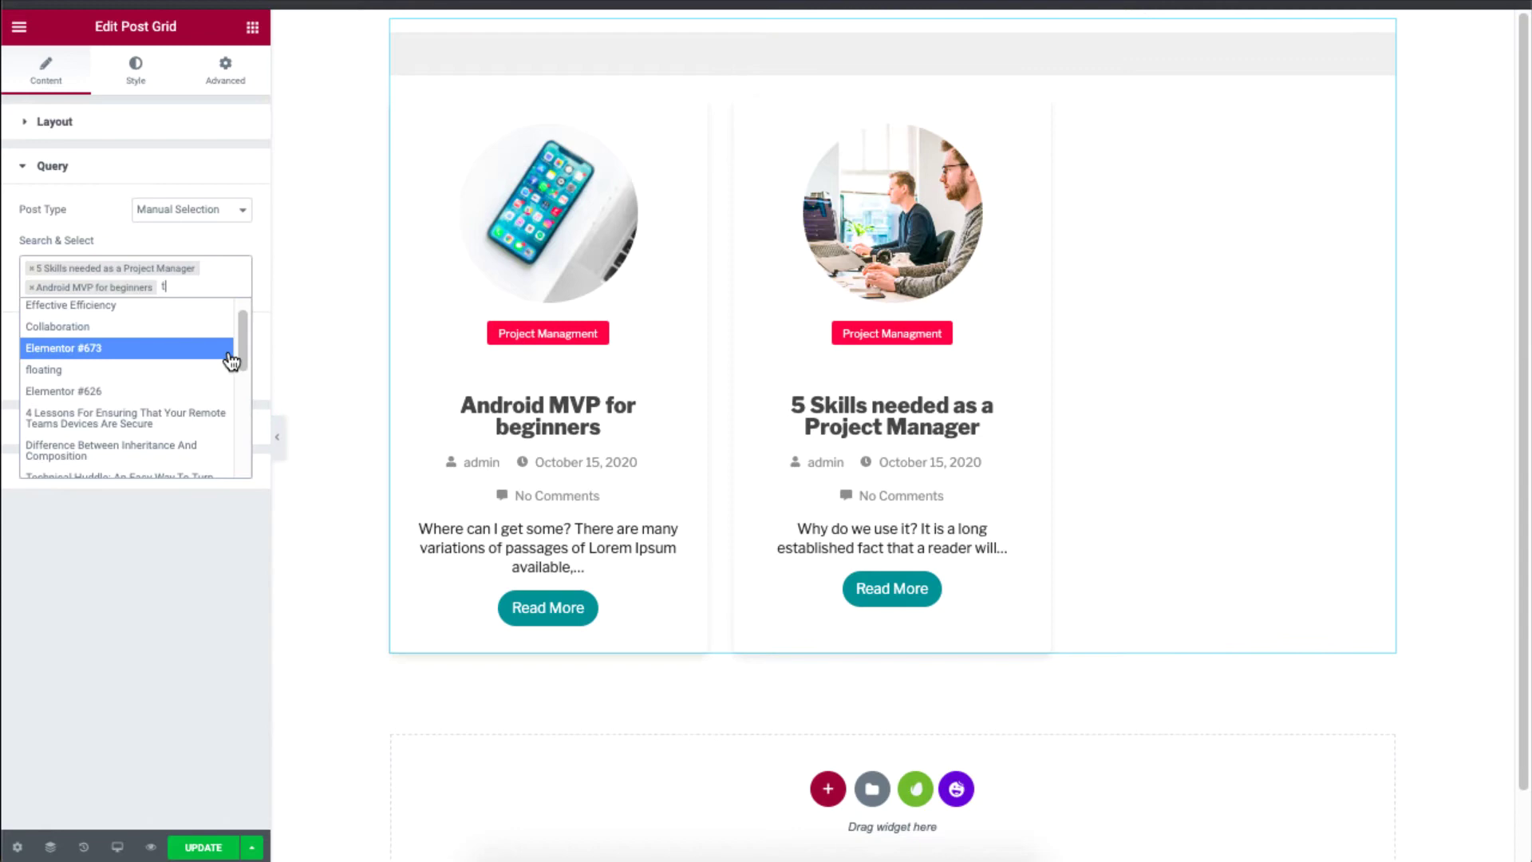
pyautogui.scroll(-3, 120, 376)
pyautogui.click(120, 363)
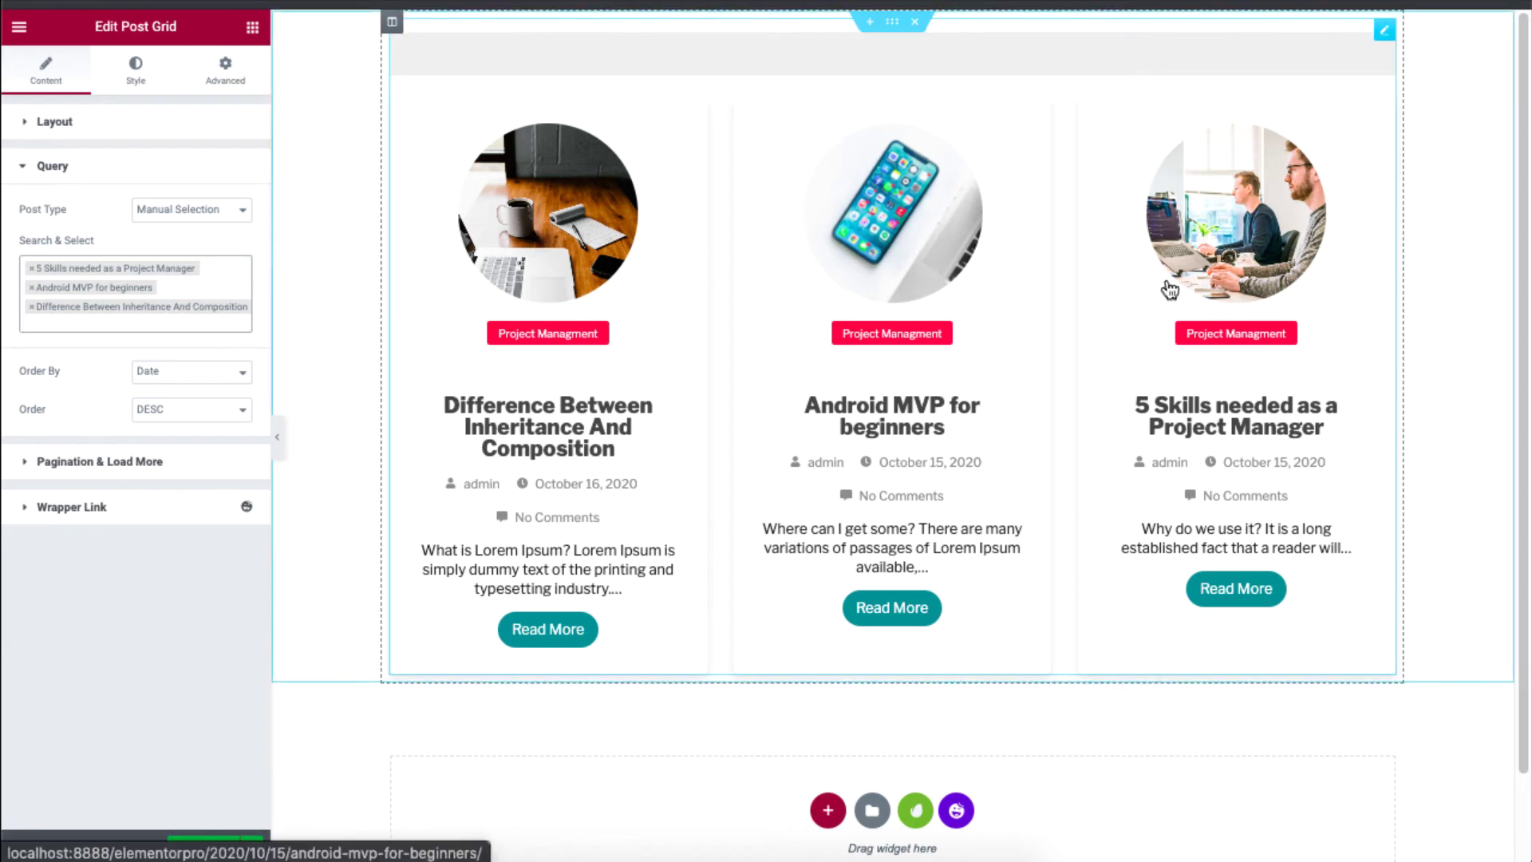
# Keep the selected posts ordered by Date in DESC order.
pyautogui.click(201, 382)
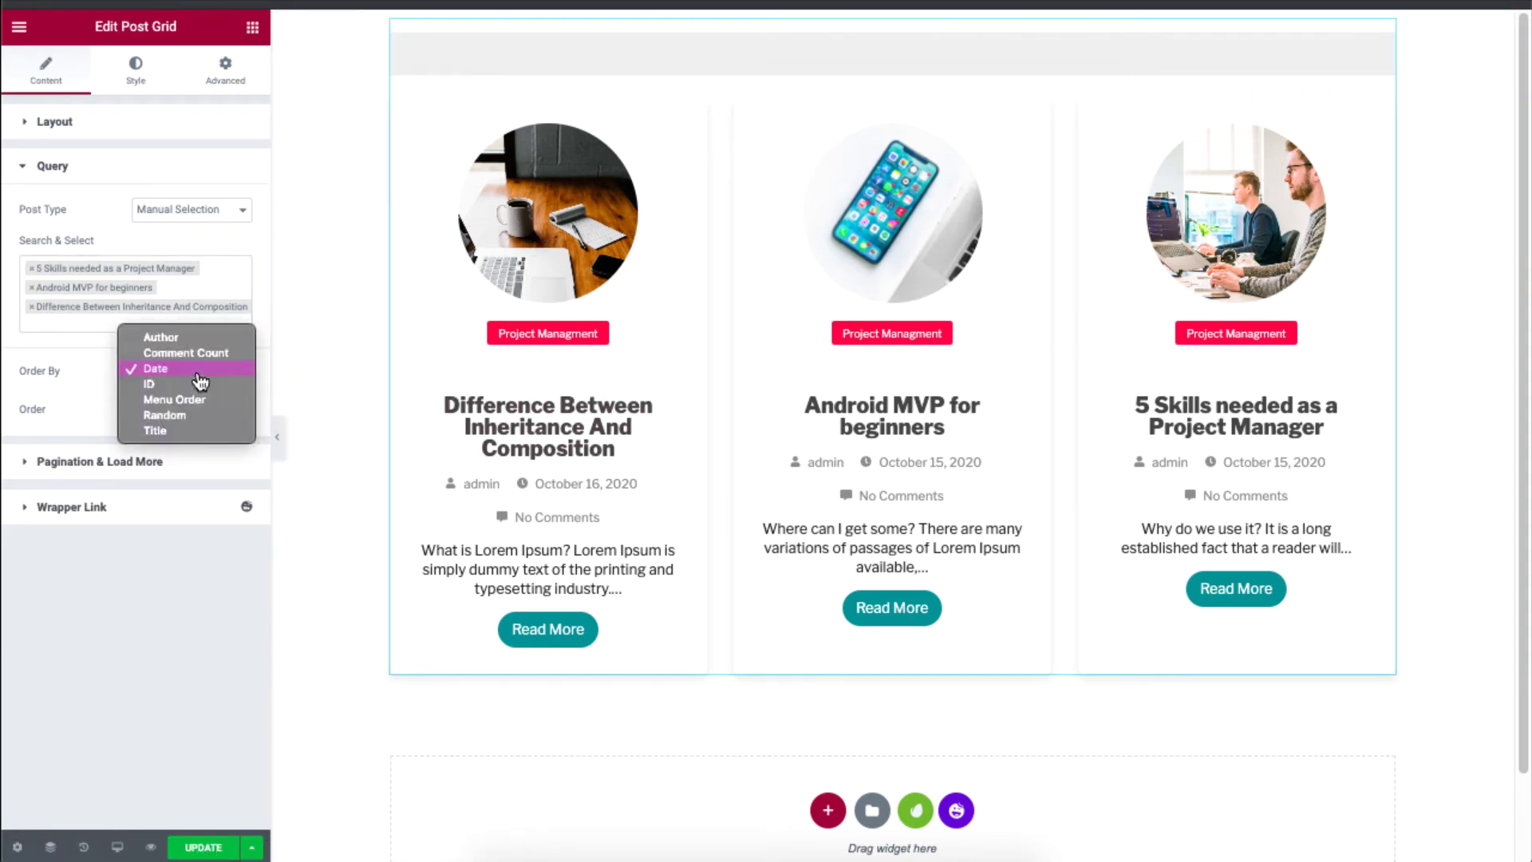
pyautogui.click(94, 402)
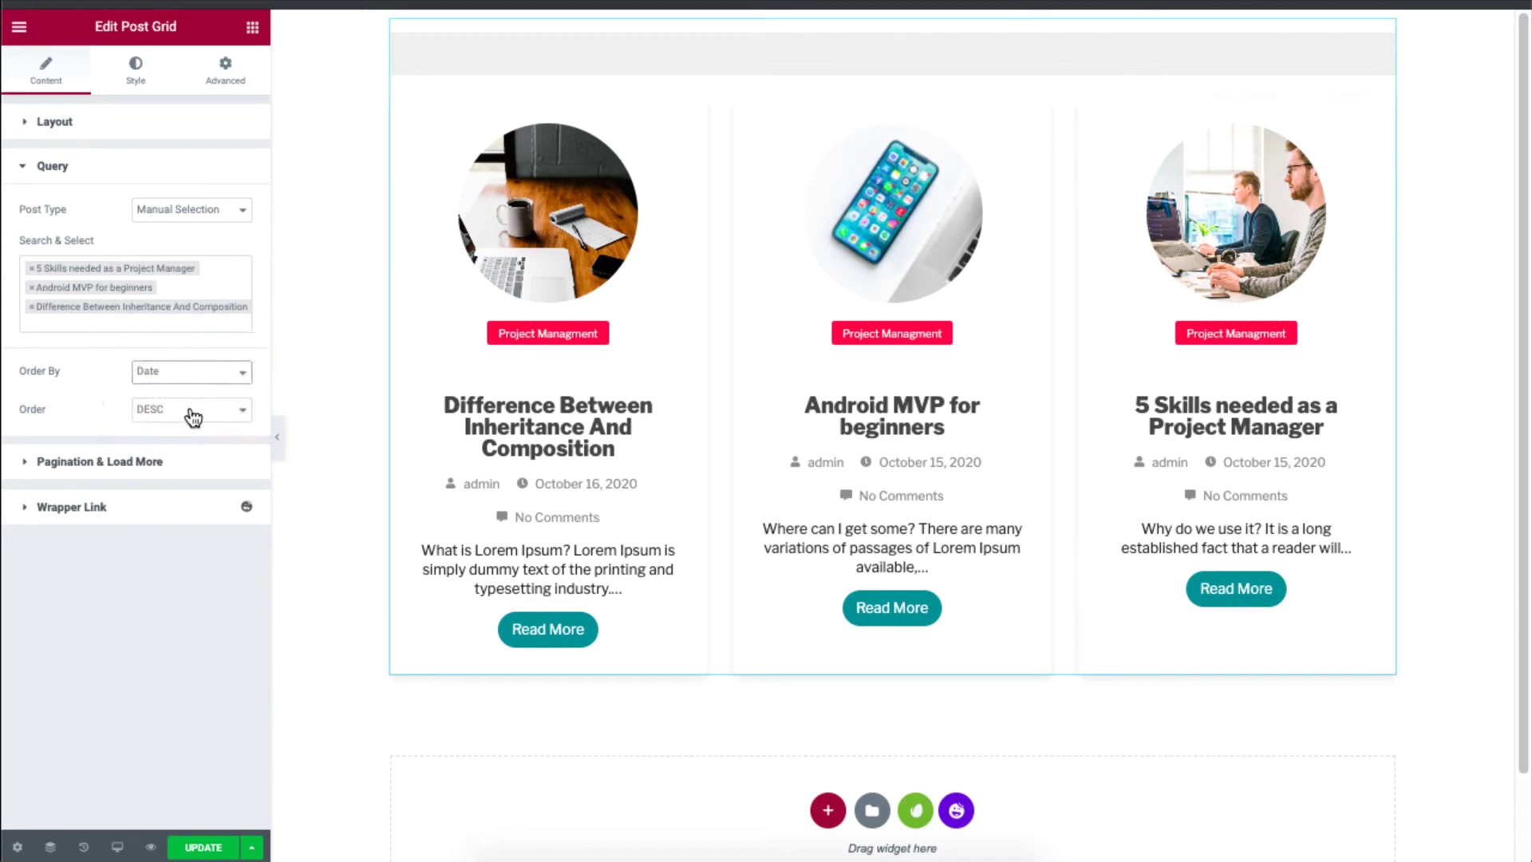
pyautogui.click(193, 416)
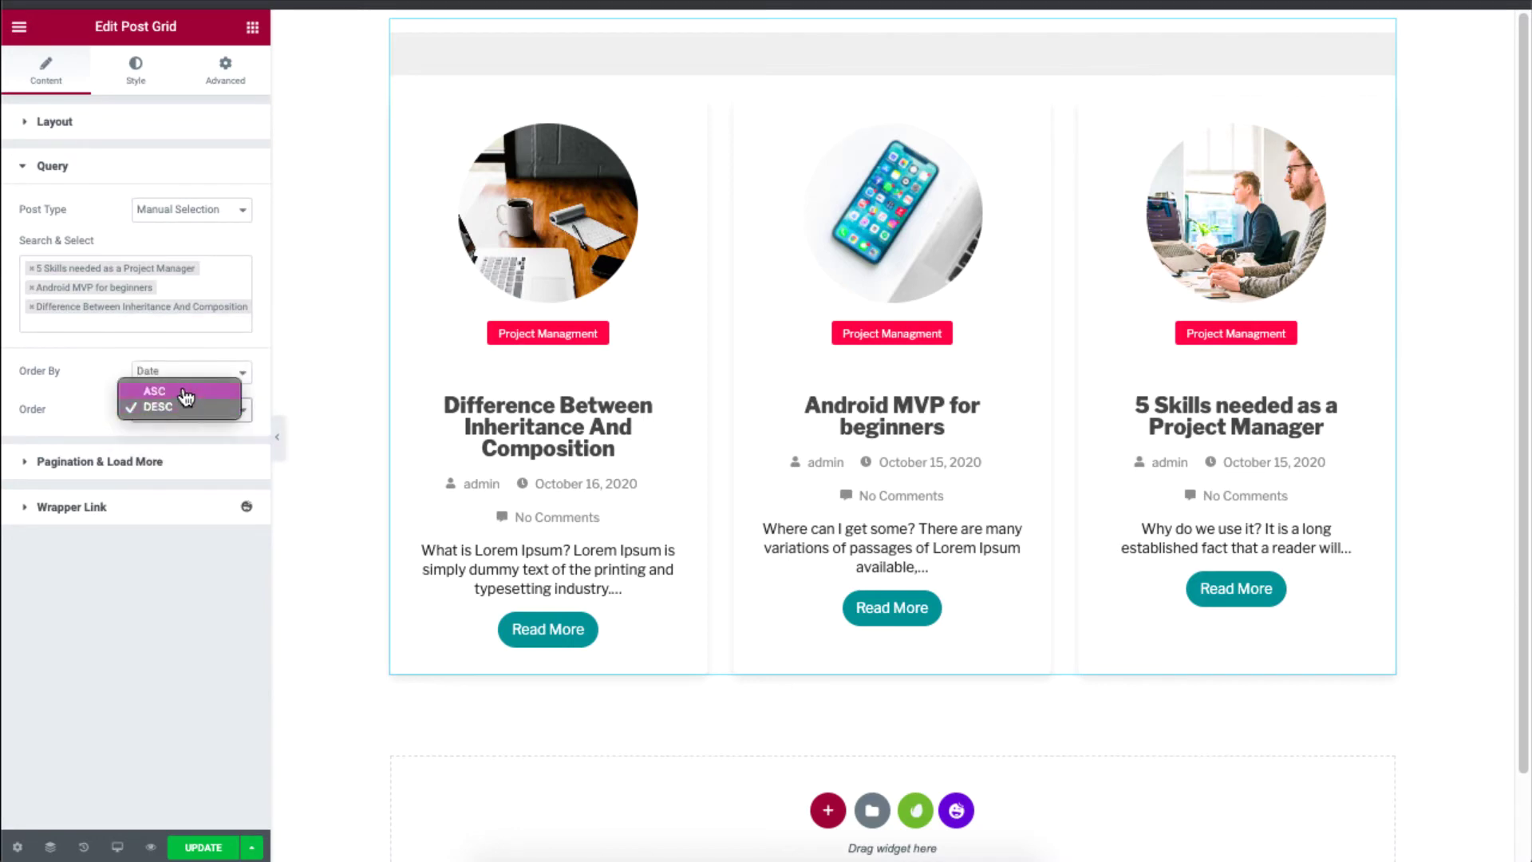
pyautogui.click(230, 212)
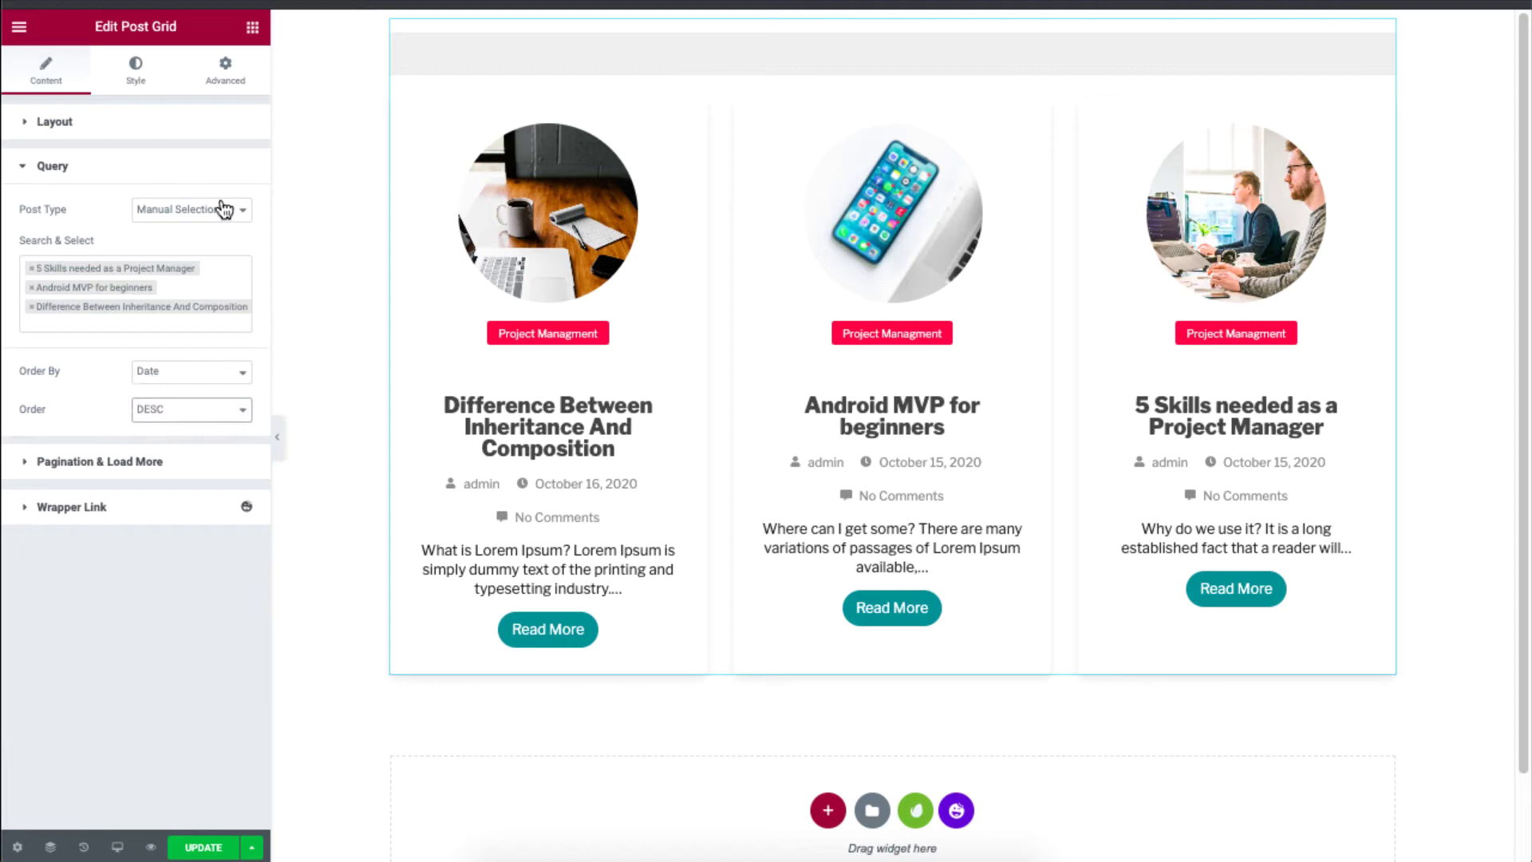
# Set the source to Posts with Exclude, ignoring sticky posts and requiring featured images.
pyautogui.click(230, 209)
pyautogui.click(214, 177)
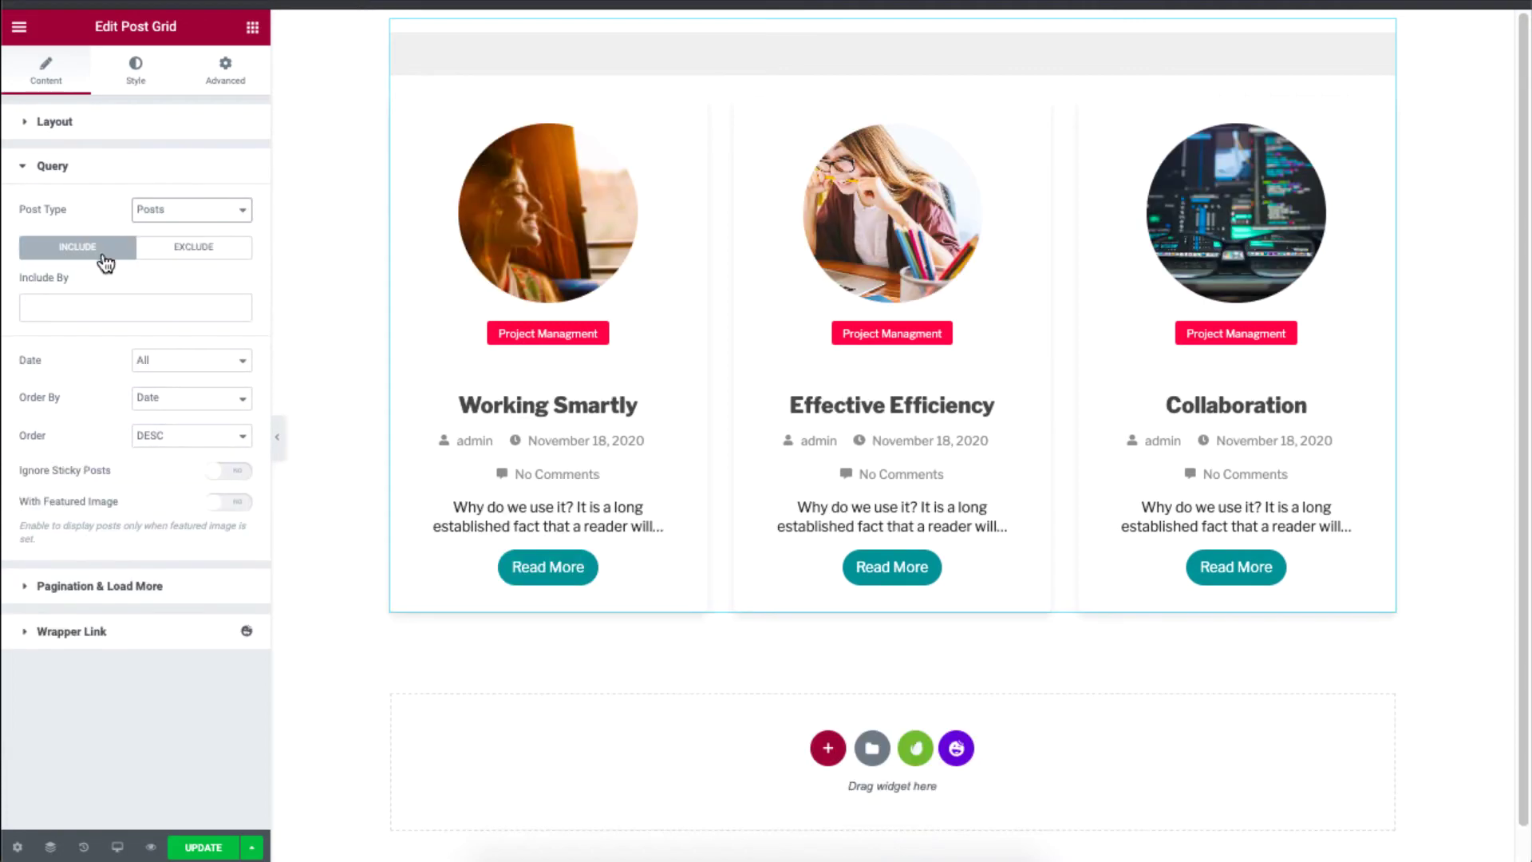
pyautogui.click(93, 305)
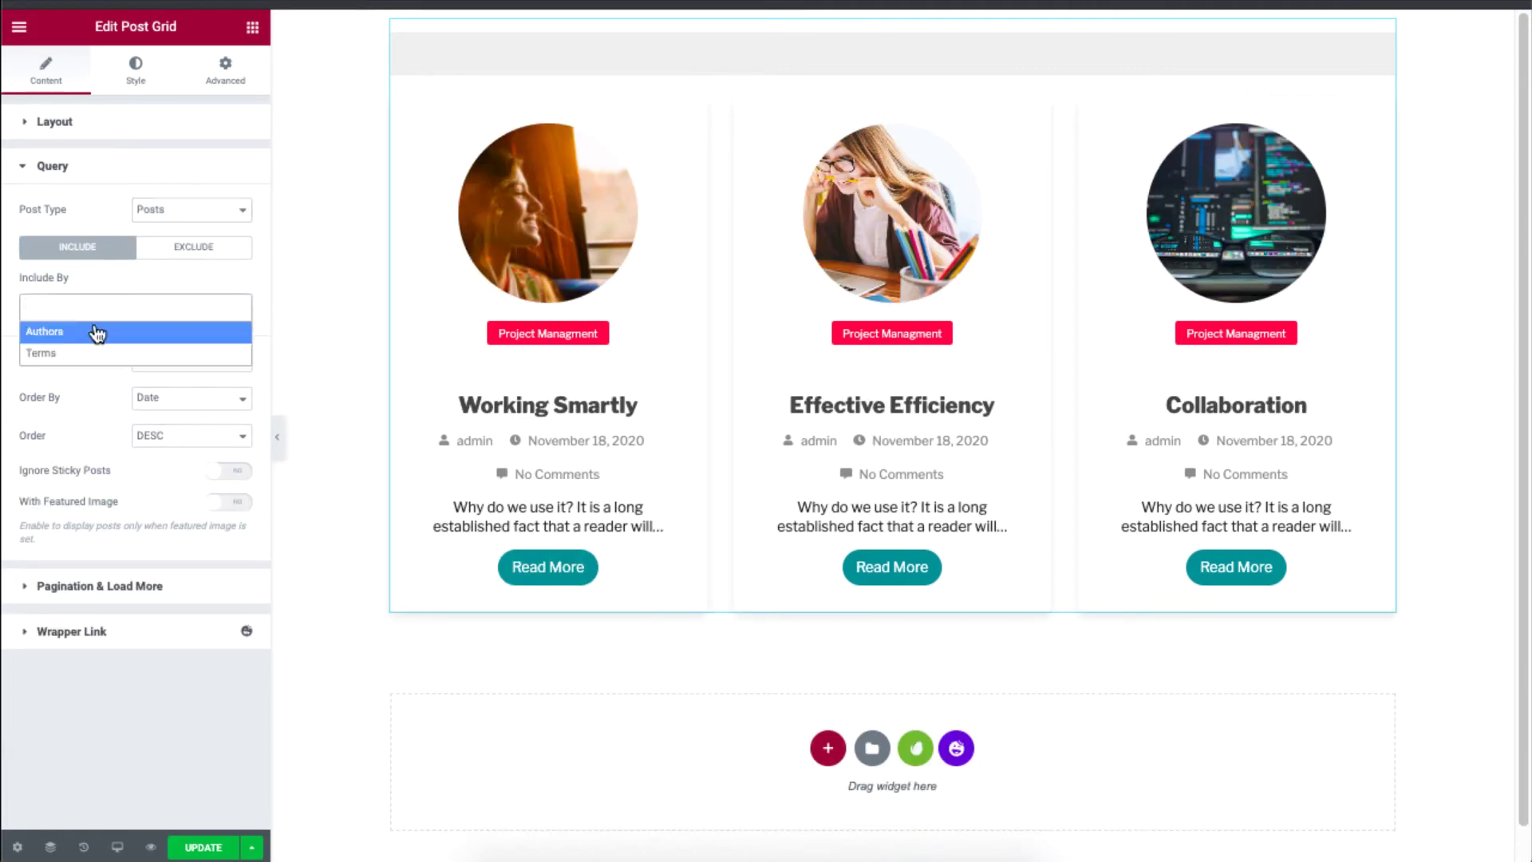
pyautogui.click(181, 254)
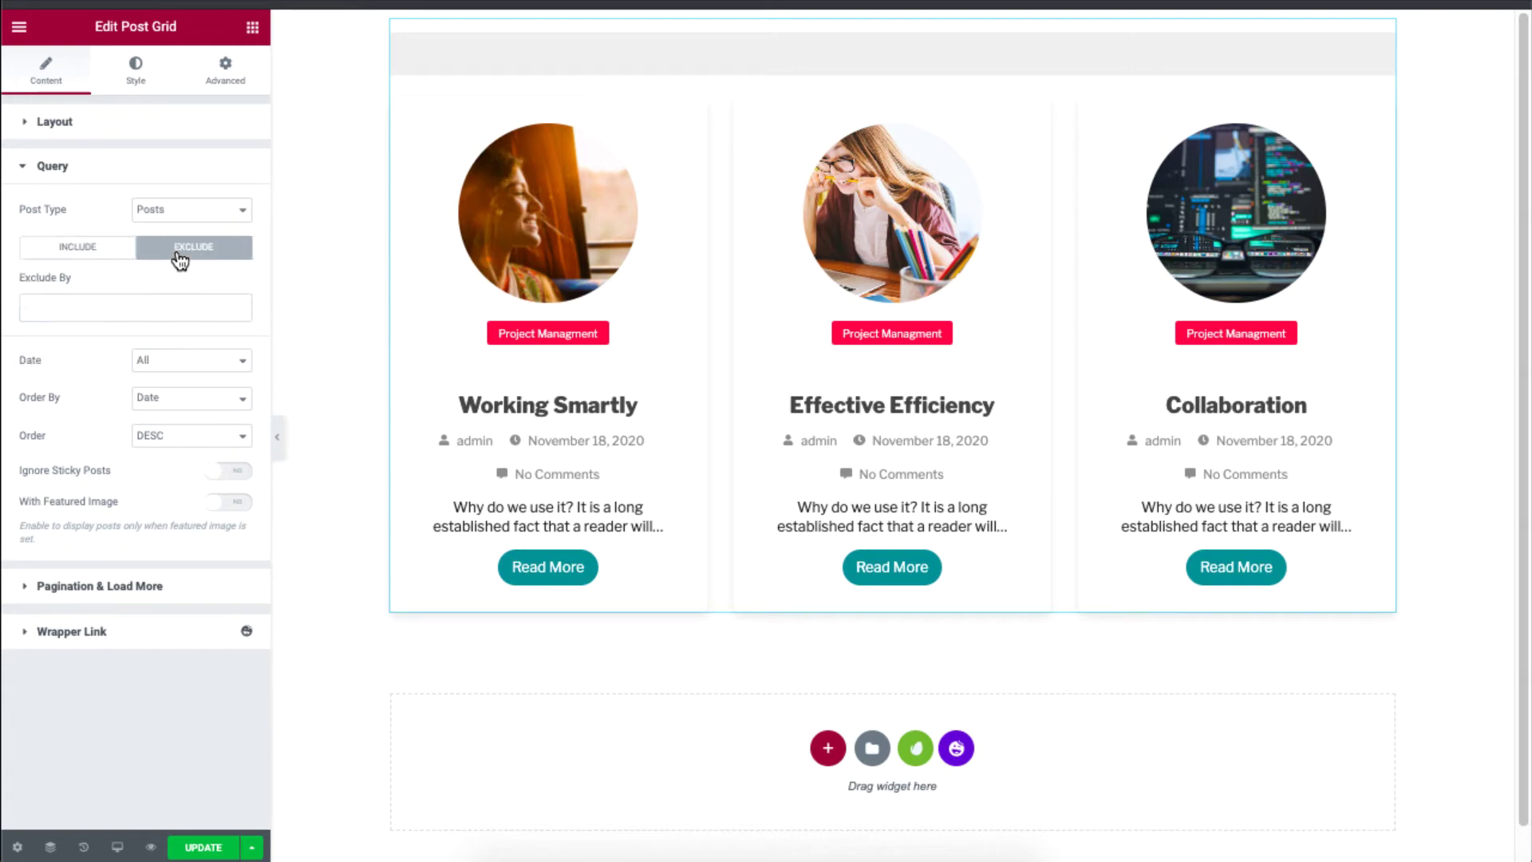
pyautogui.click(128, 313)
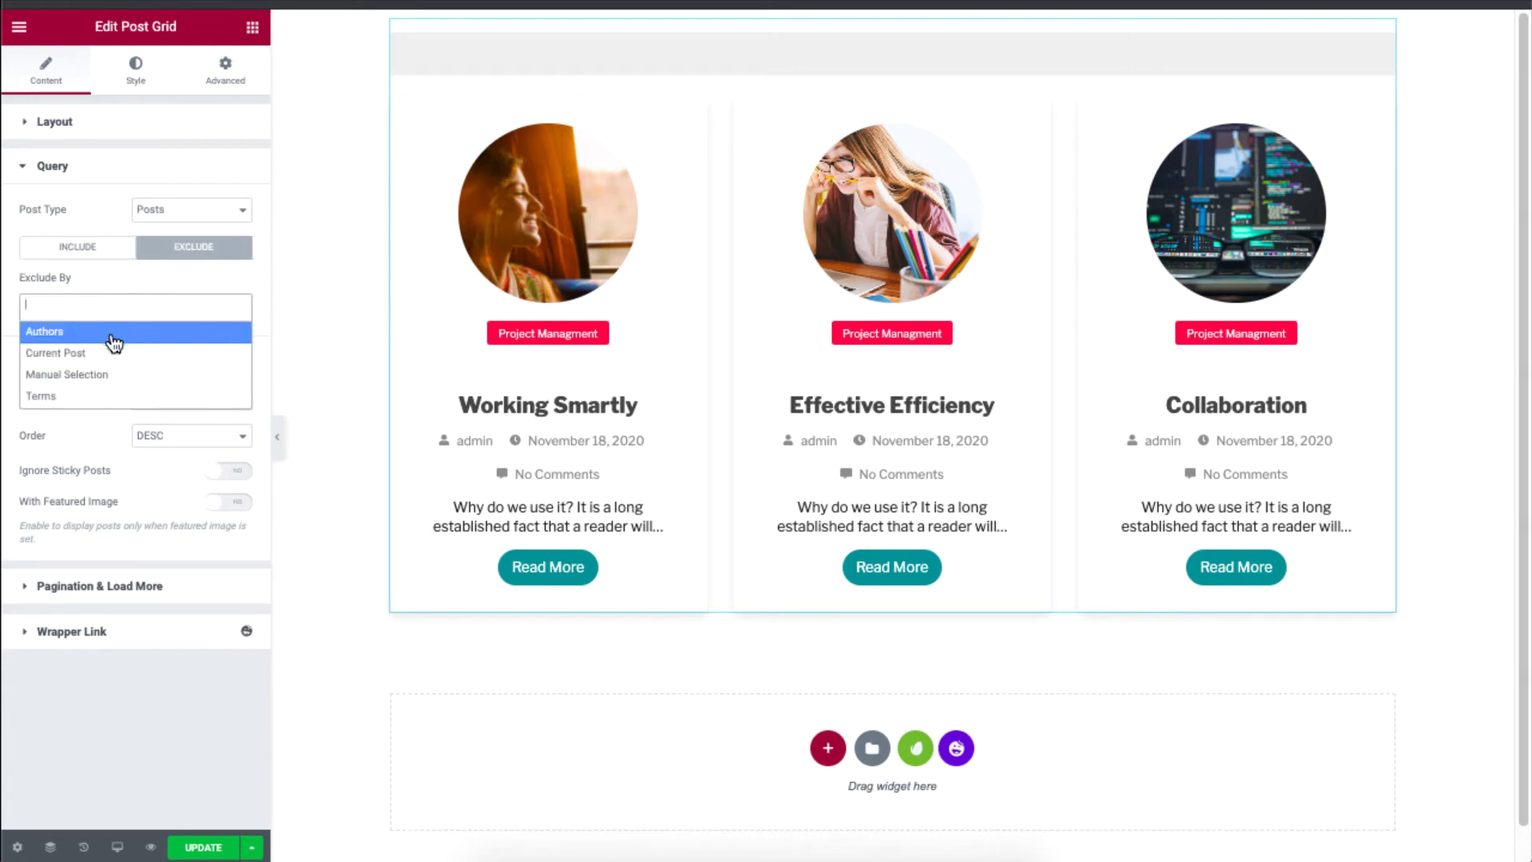
pyautogui.click(148, 303)
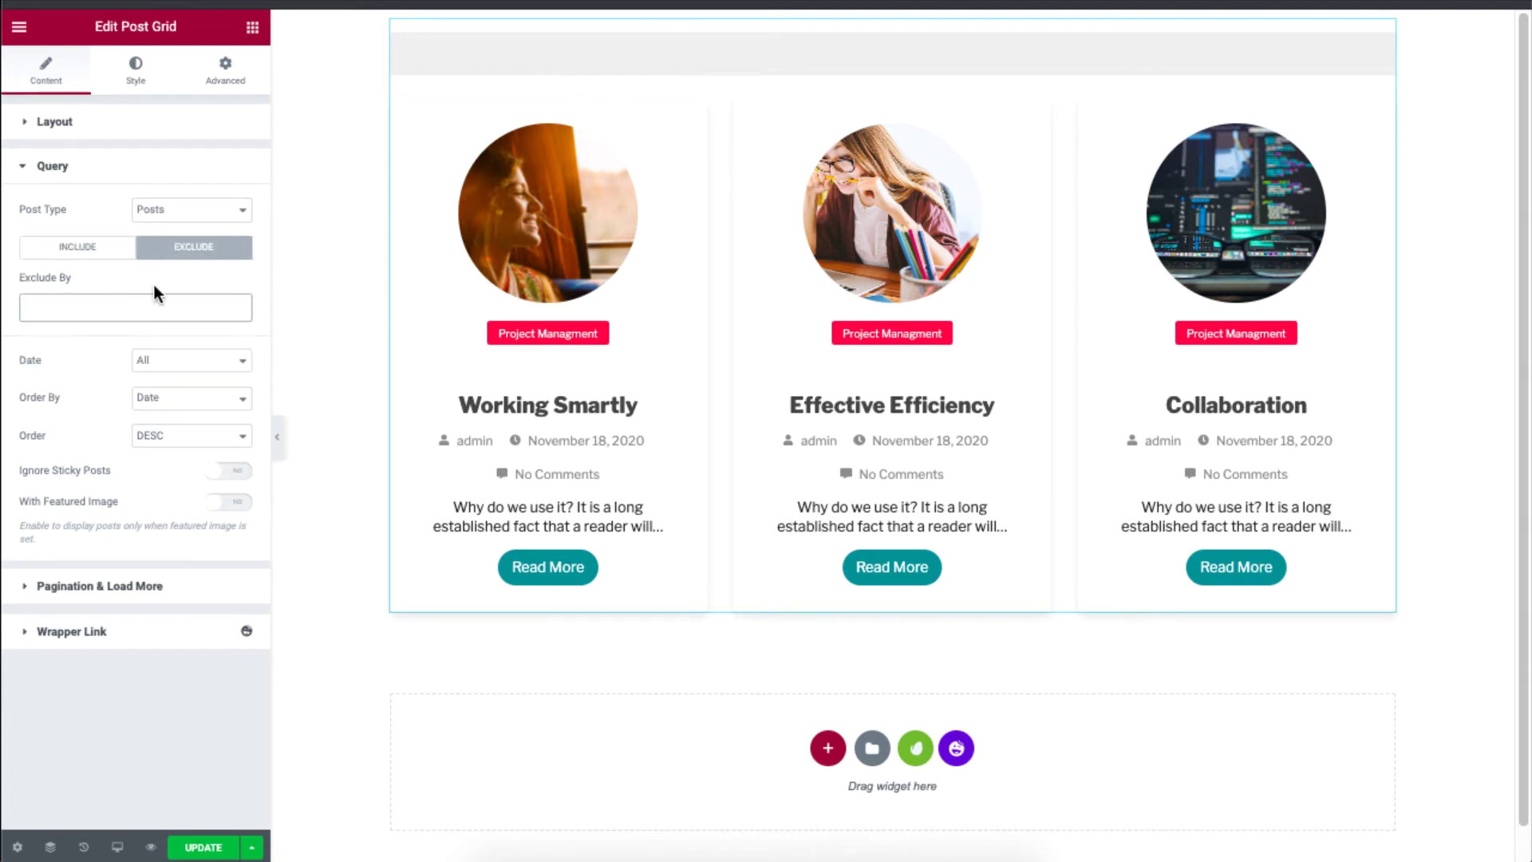
pyautogui.click(232, 472)
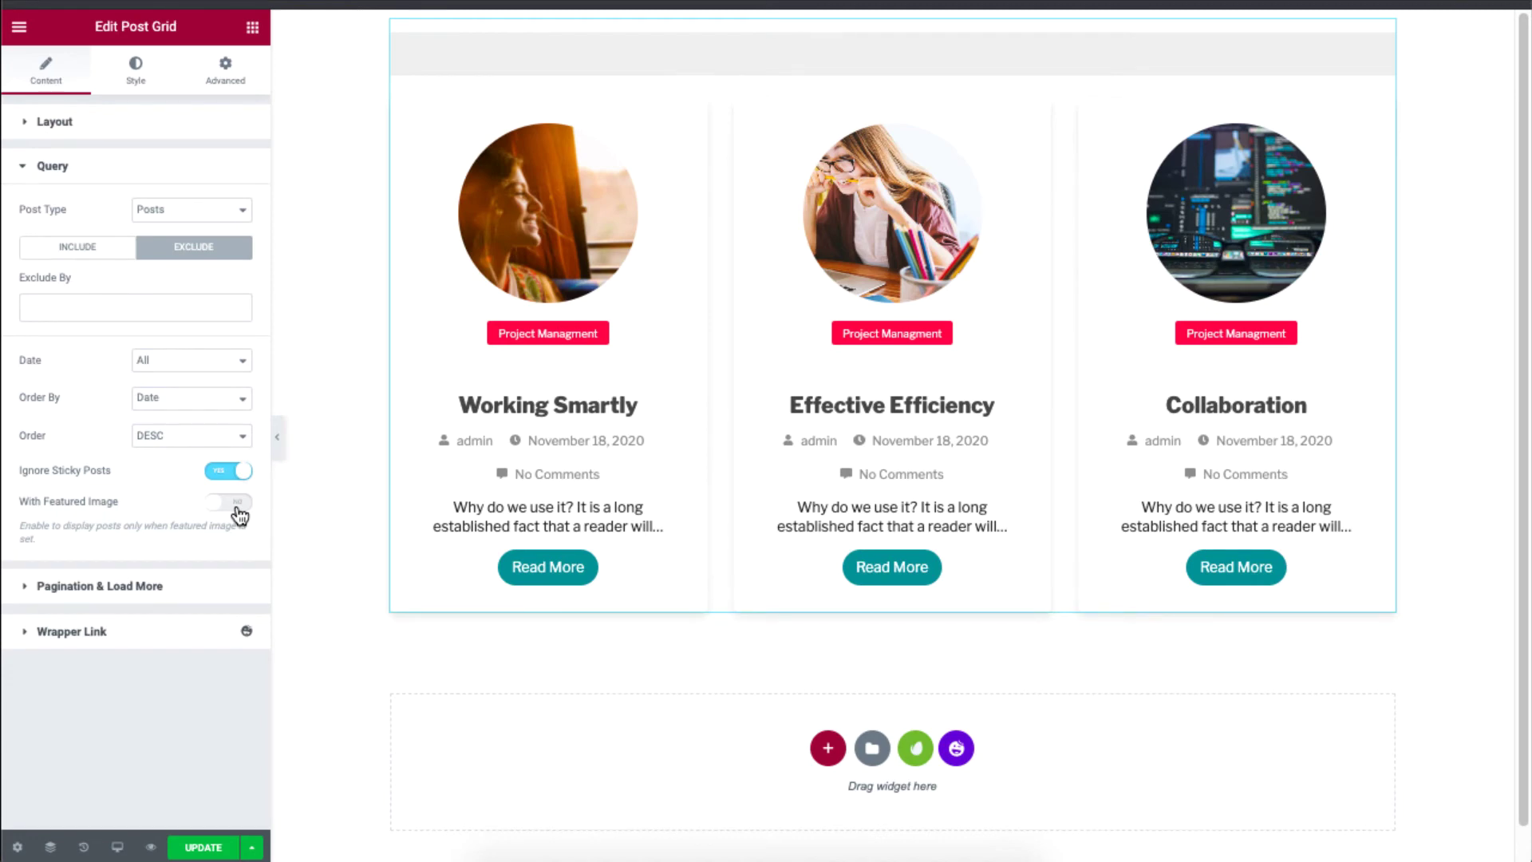
pyautogui.click(238, 509)
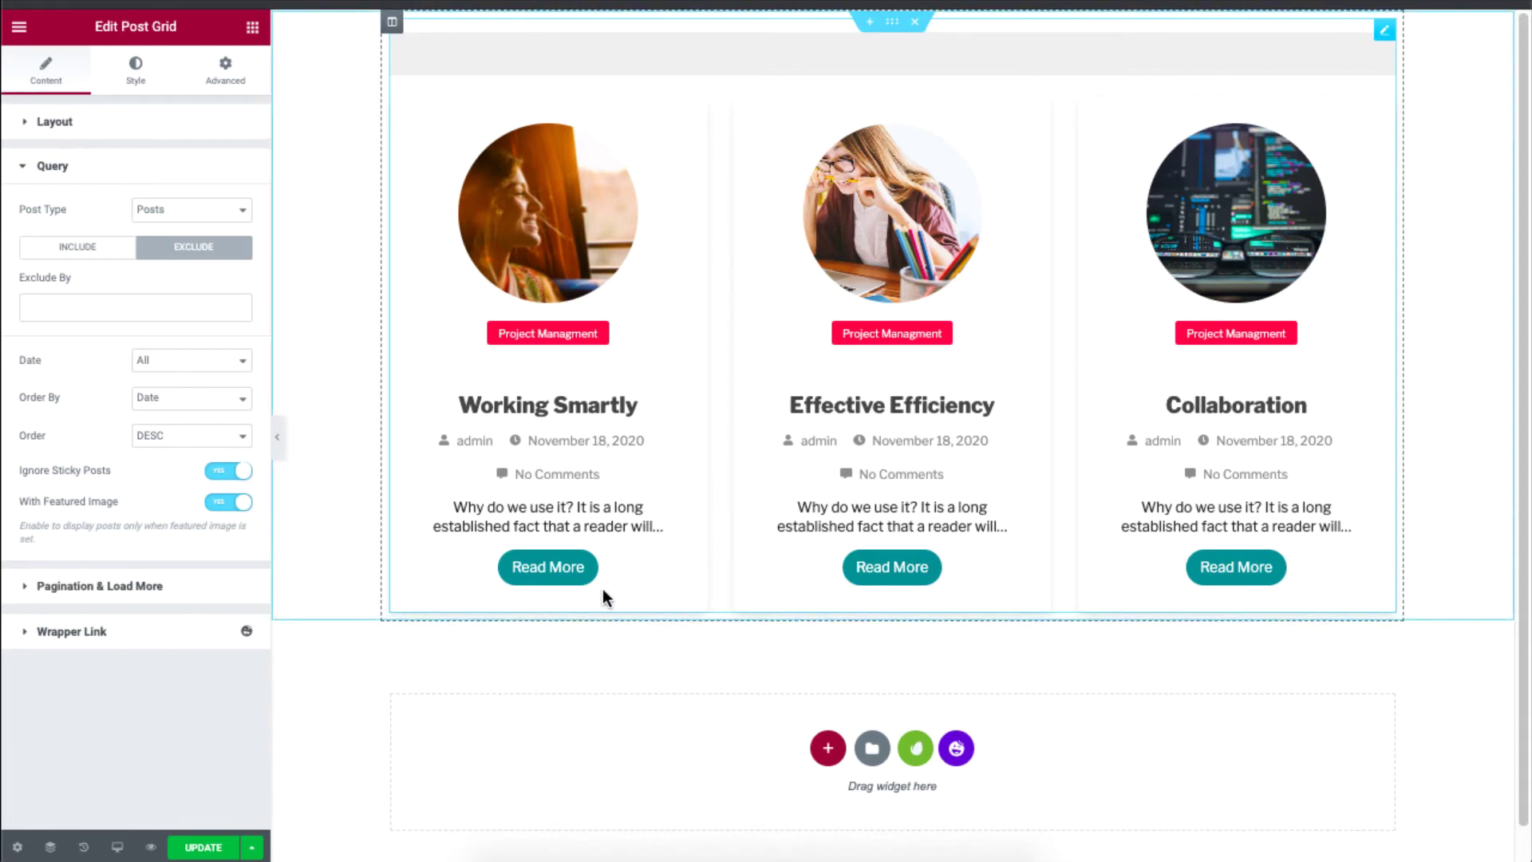
pyautogui.click(102, 586)
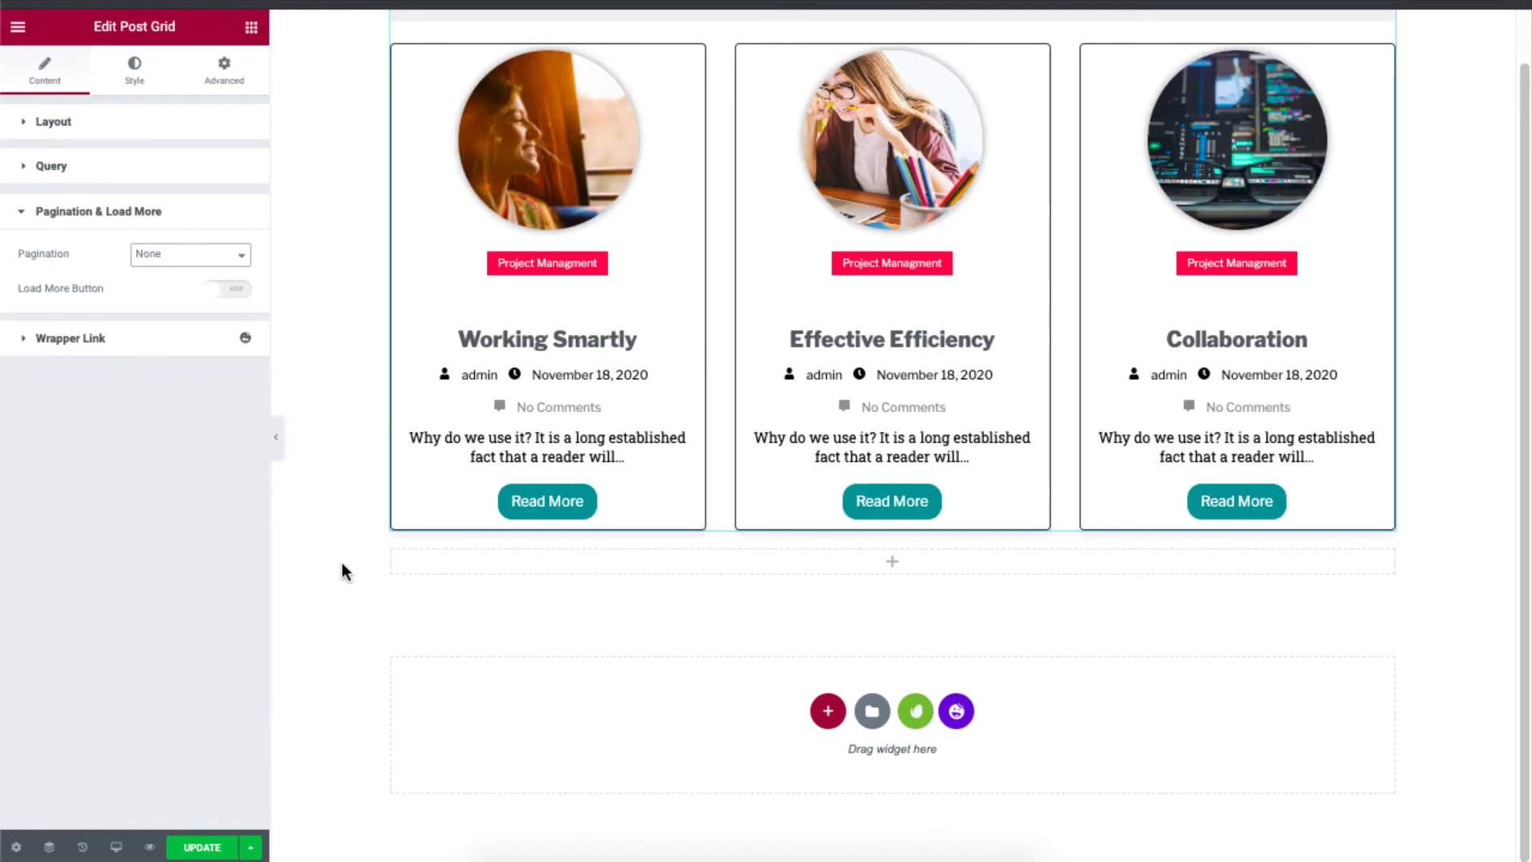
# Add shortened Numbers pagination with a page limit of 5, centred below the grid.
pyautogui.click(185, 266)
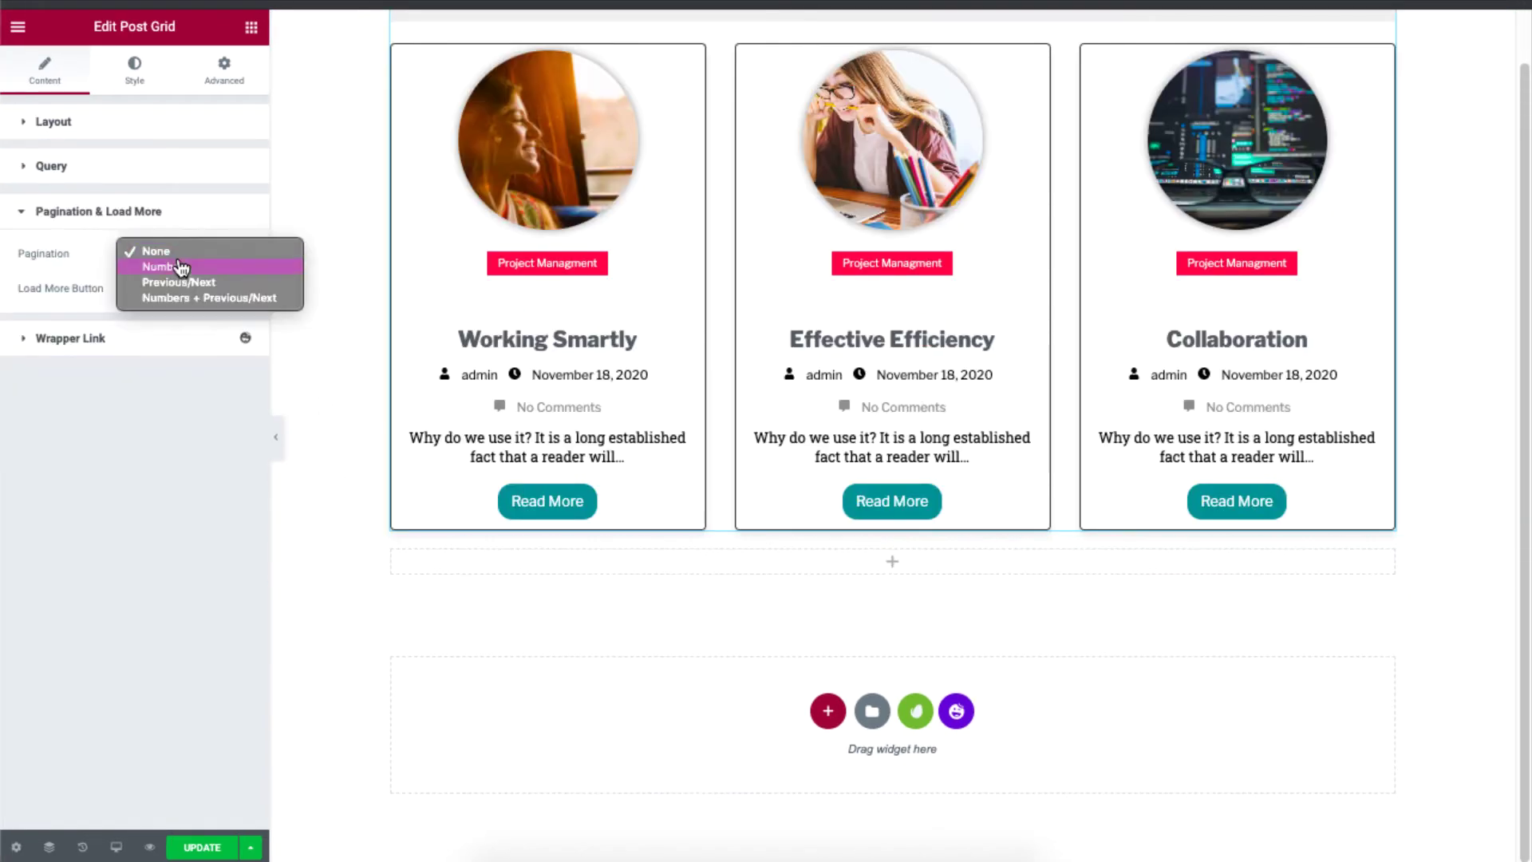
pyautogui.click(238, 269)
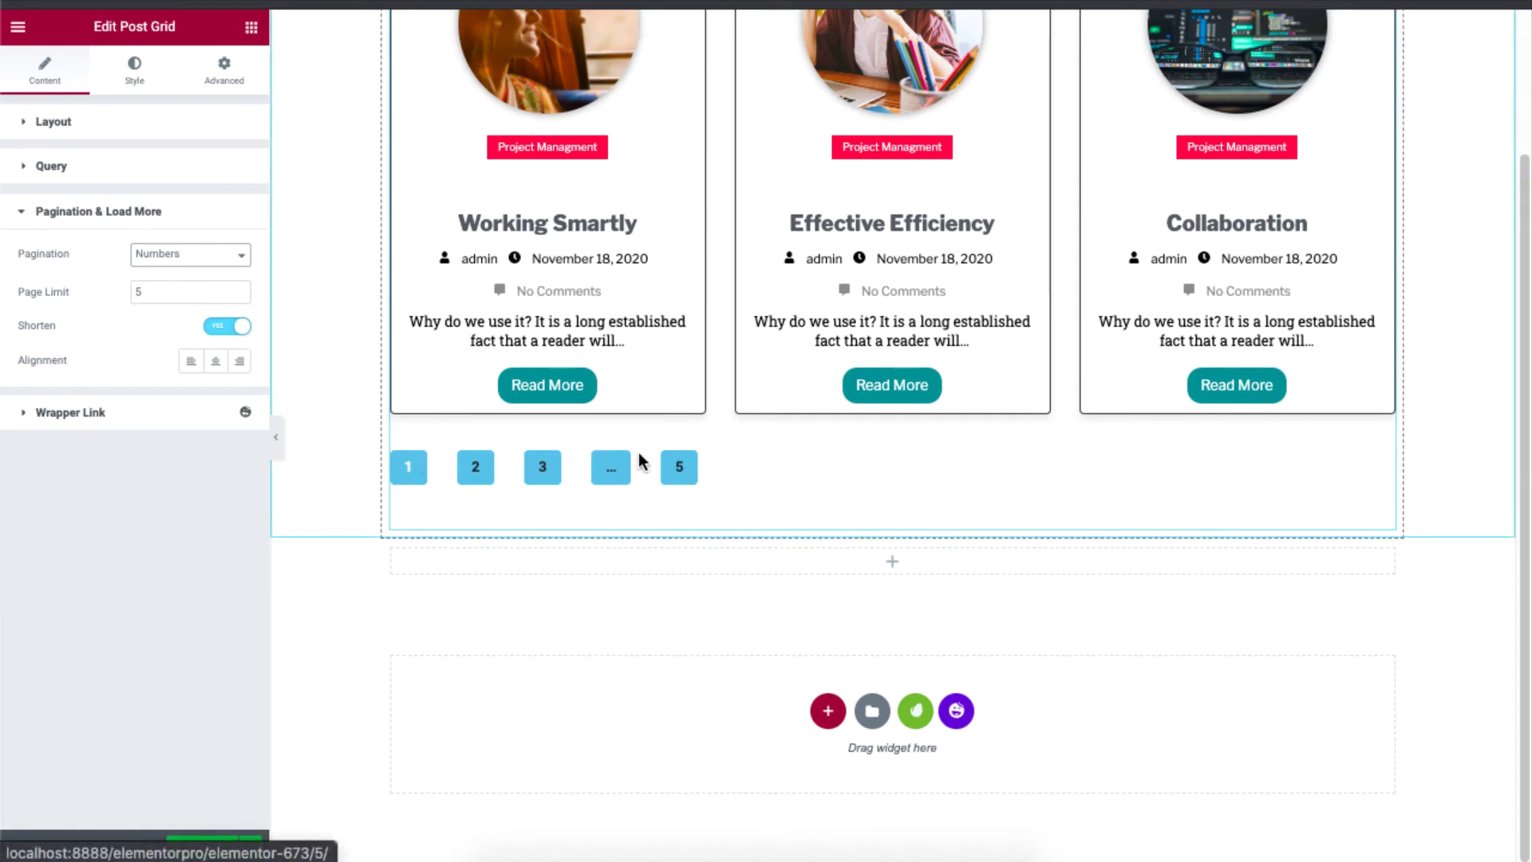
pyautogui.click(154, 295)
pyautogui.press('BackSpace')
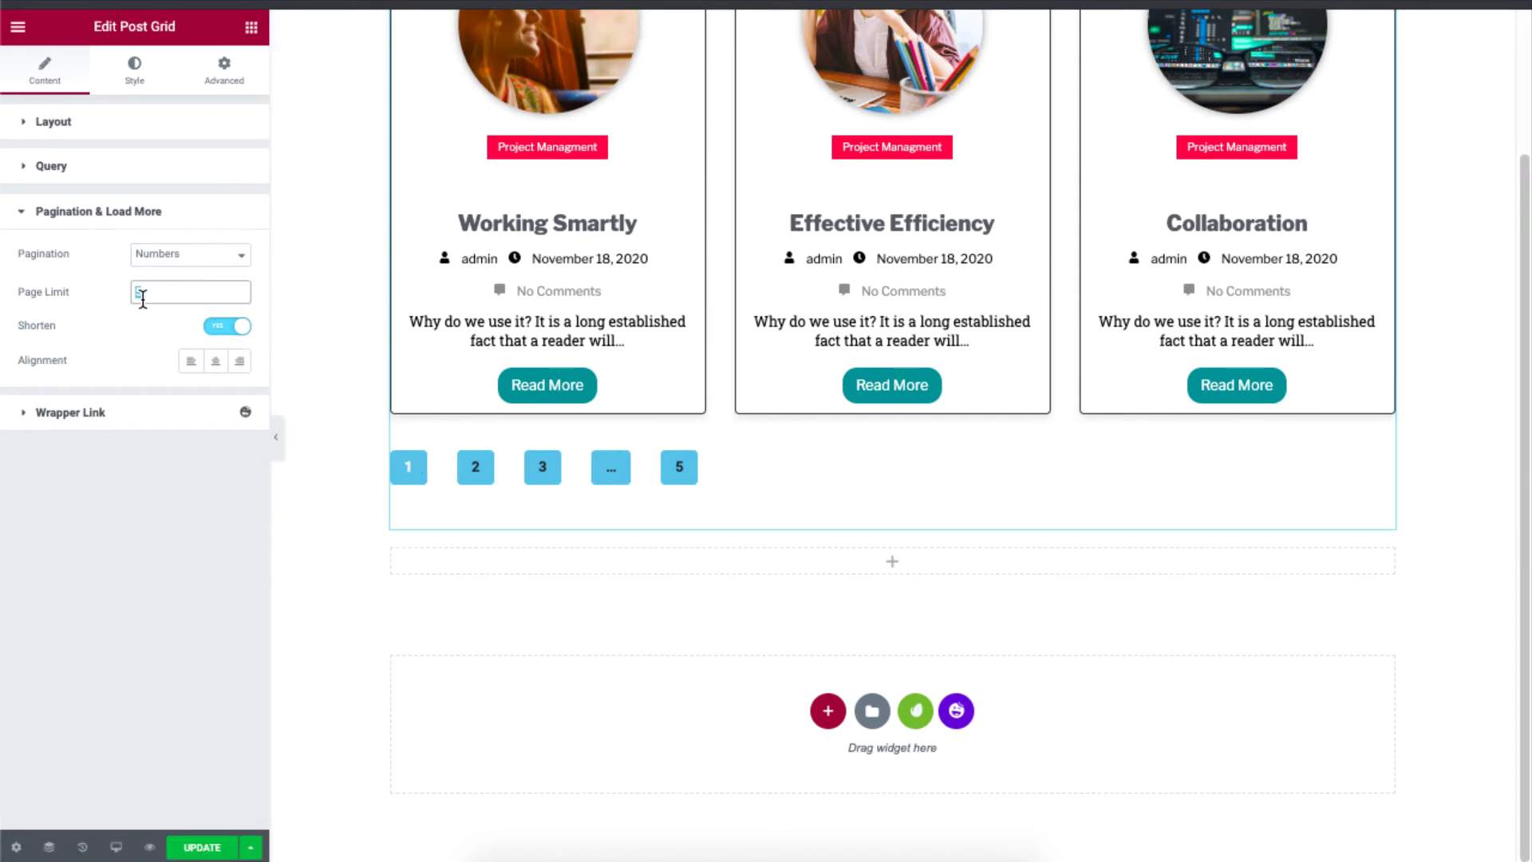
pyautogui.write('3')
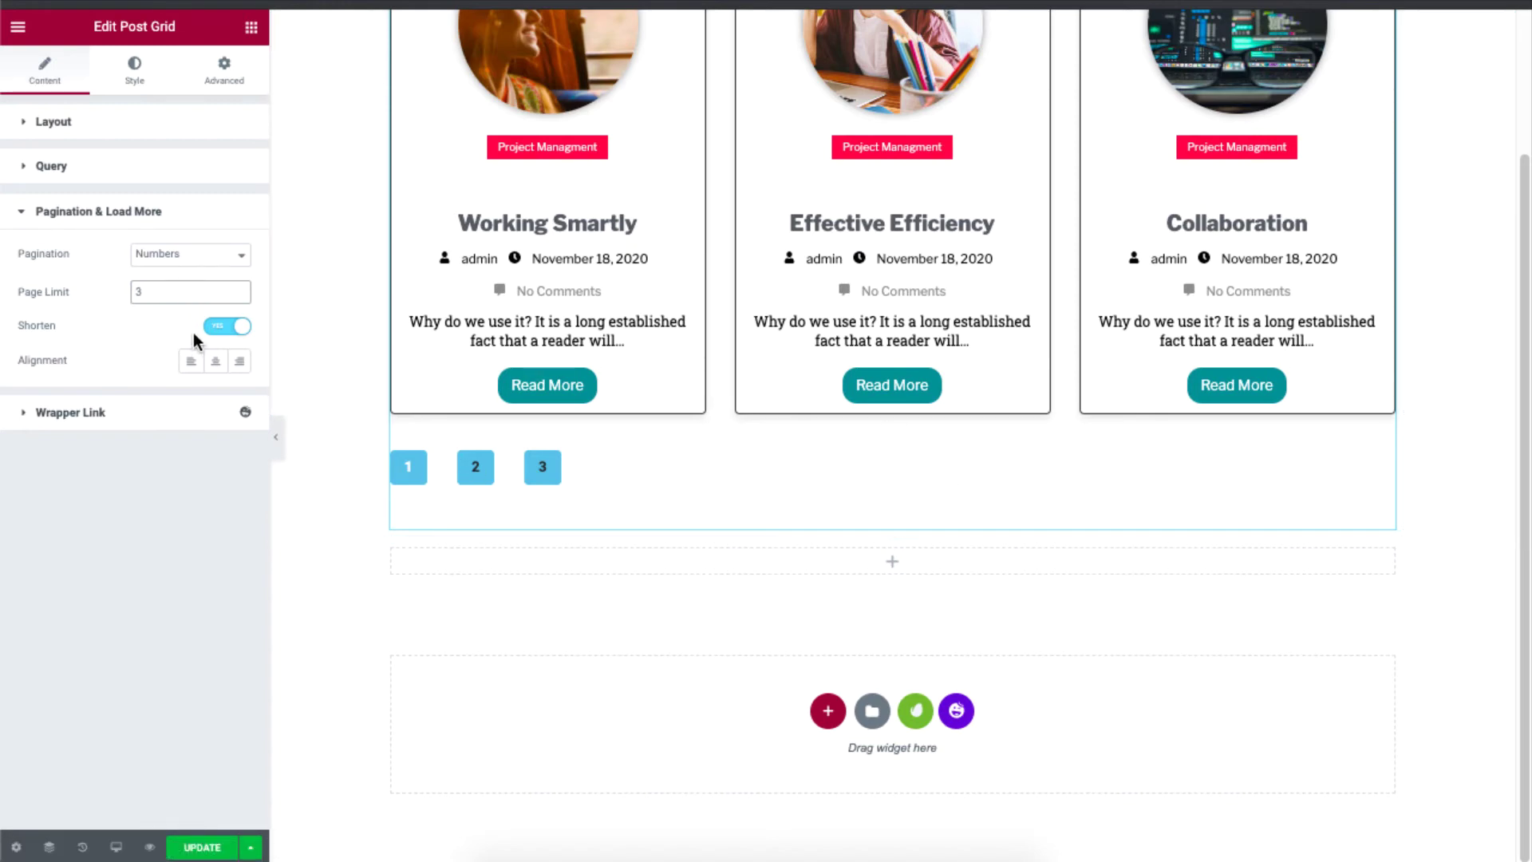
pyautogui.click(228, 334)
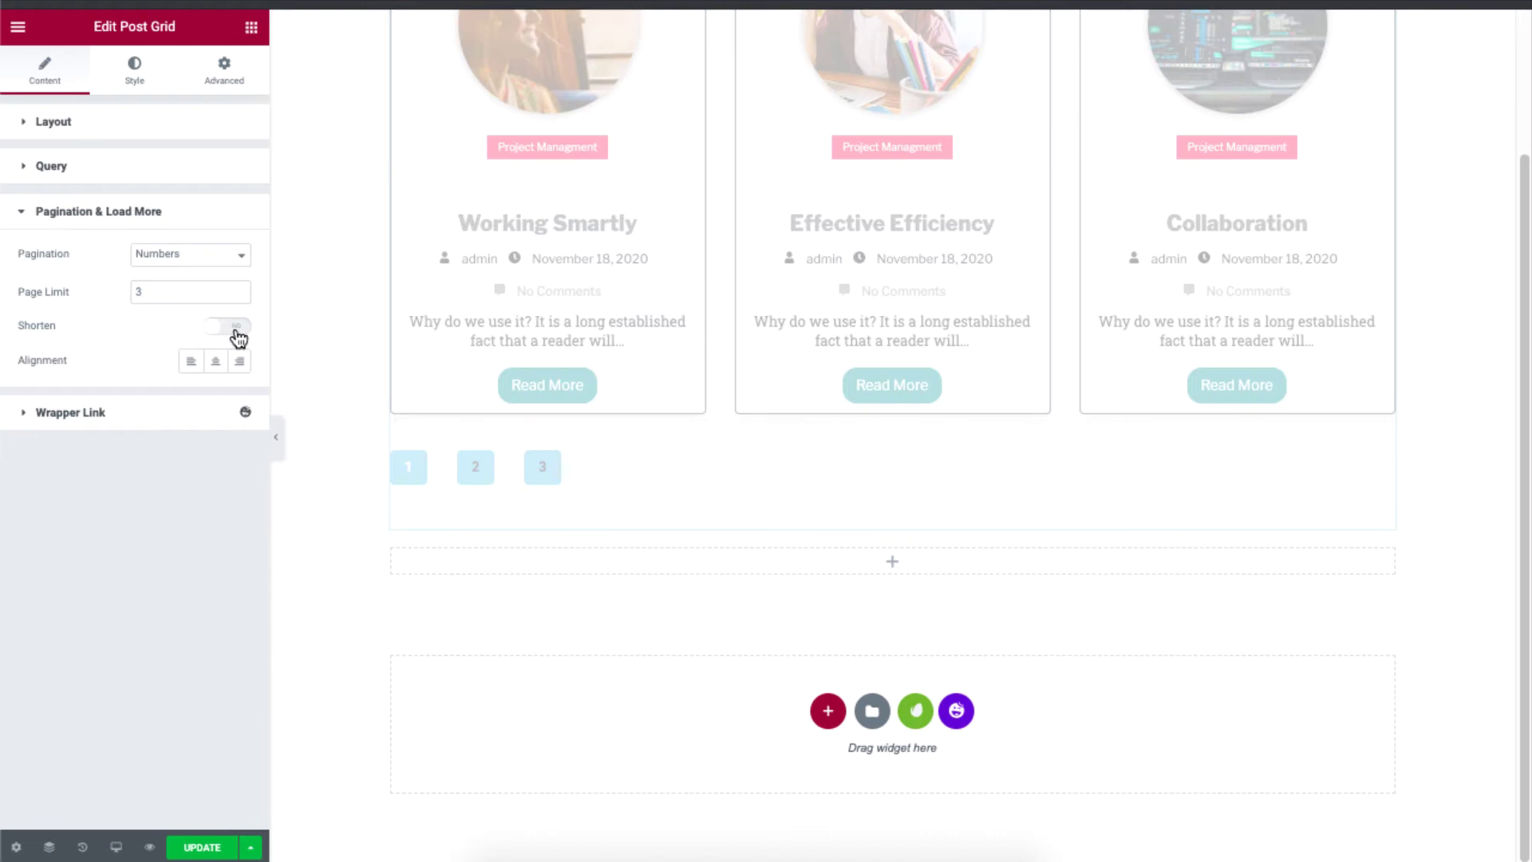
pyautogui.click(240, 329)
pyautogui.doubleClick(215, 301)
pyautogui.write('5')
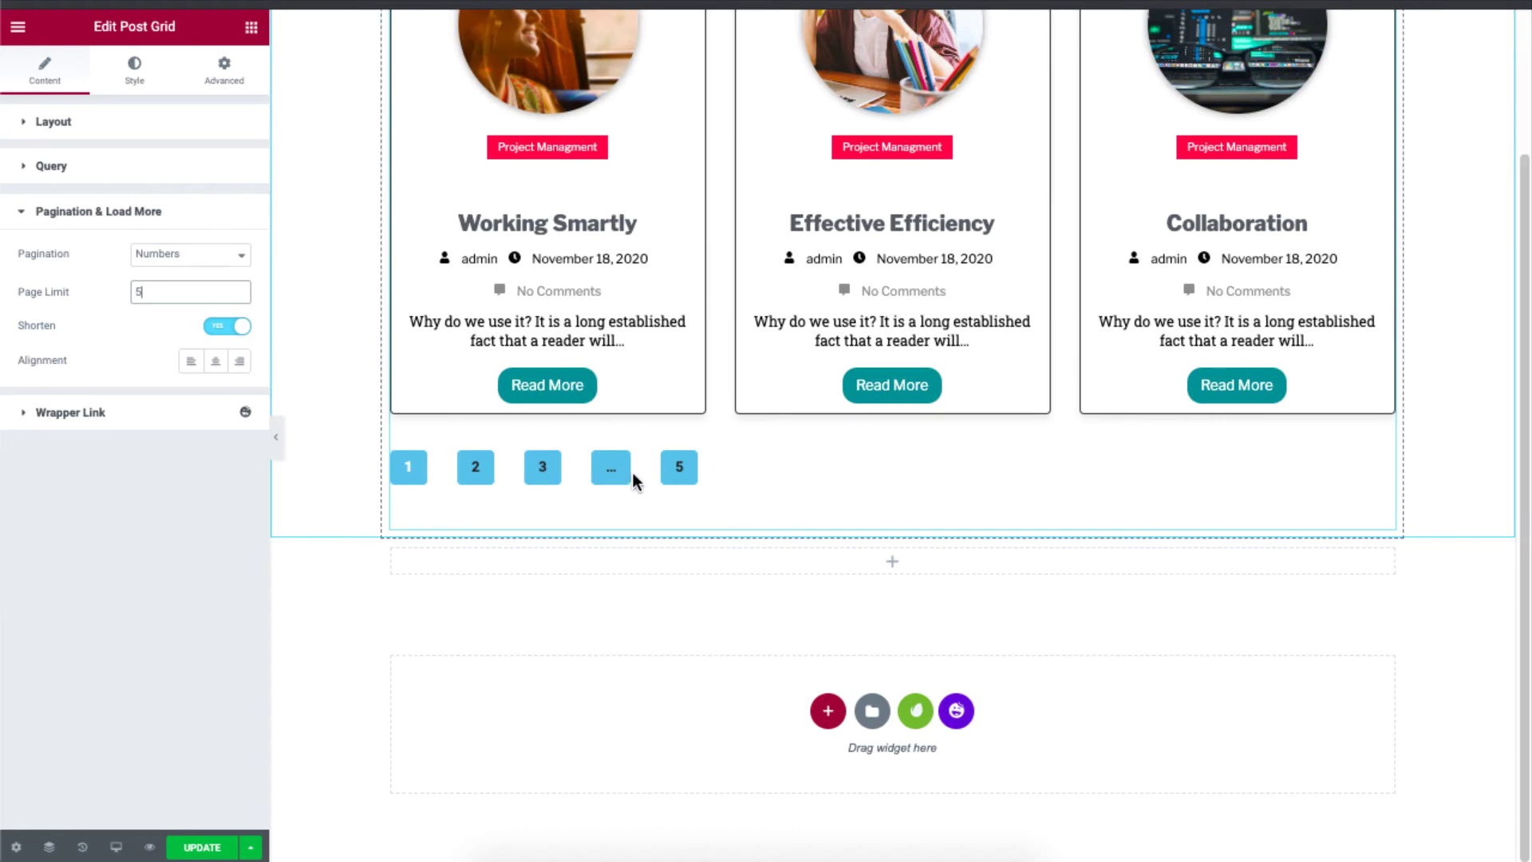
pyautogui.click(220, 367)
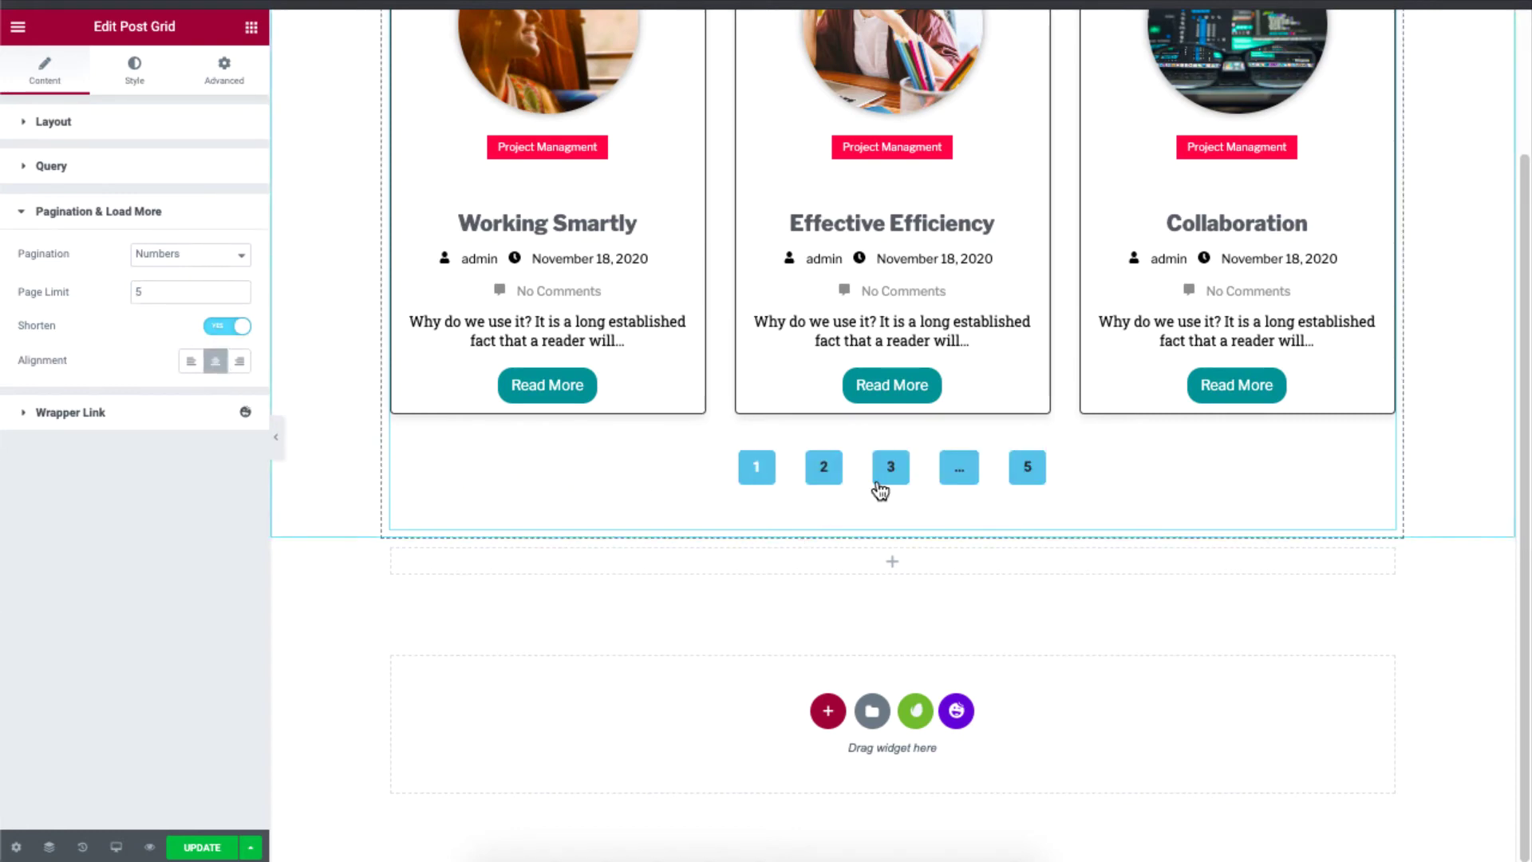
# Widen the gap between the three card columns, keeping the card contents centred.
pyautogui.click(152, 76)
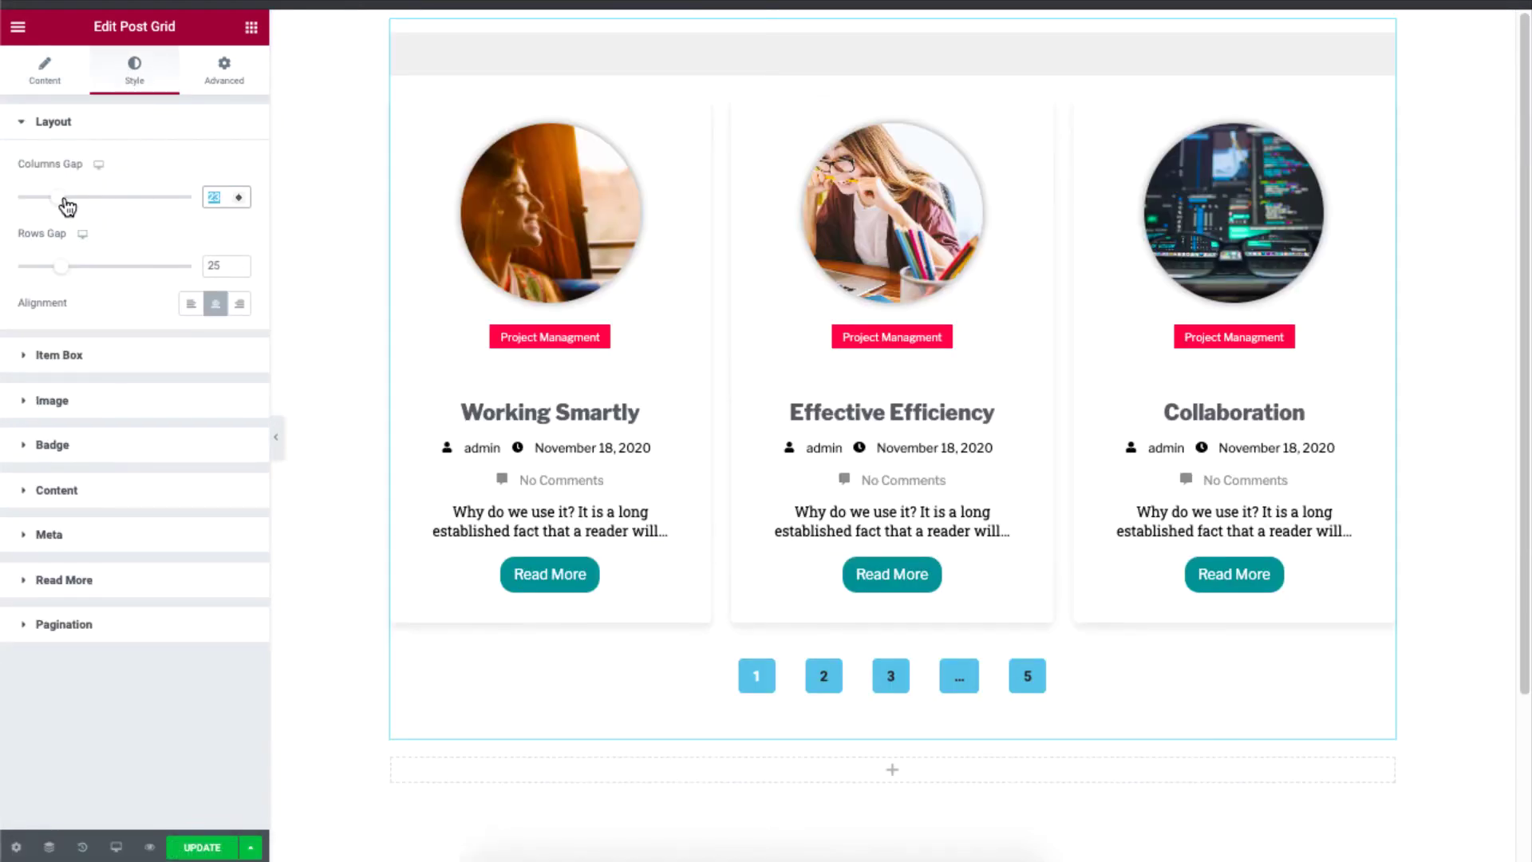
pyautogui.moveTo(59, 206)
pyautogui.mouseDown()
pyautogui.moveTo(85, 208)
pyautogui.moveTo(65, 208)
pyautogui.mouseUp()
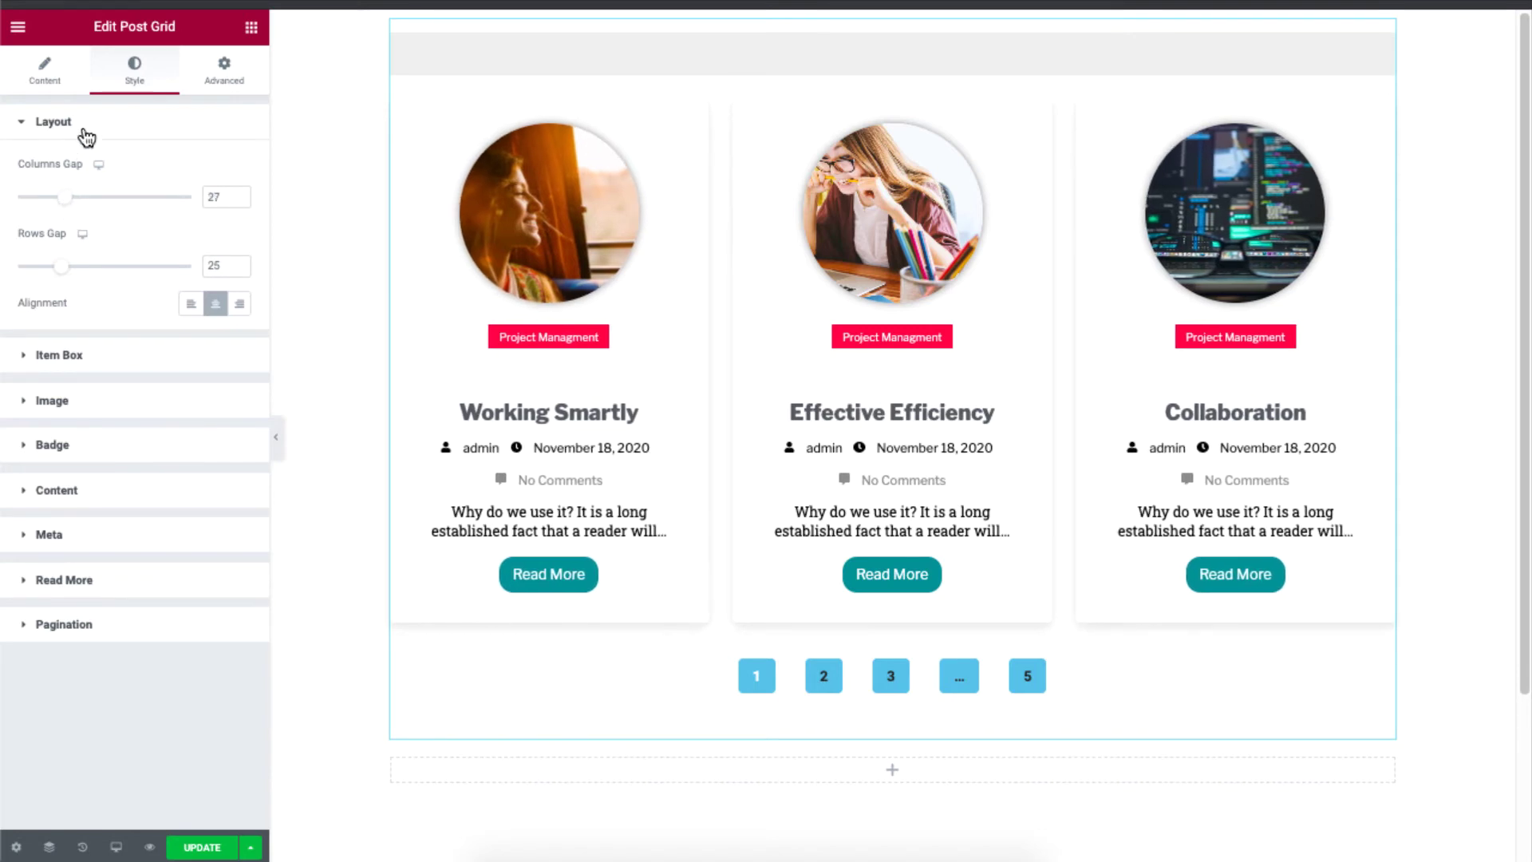
pyautogui.click(239, 309)
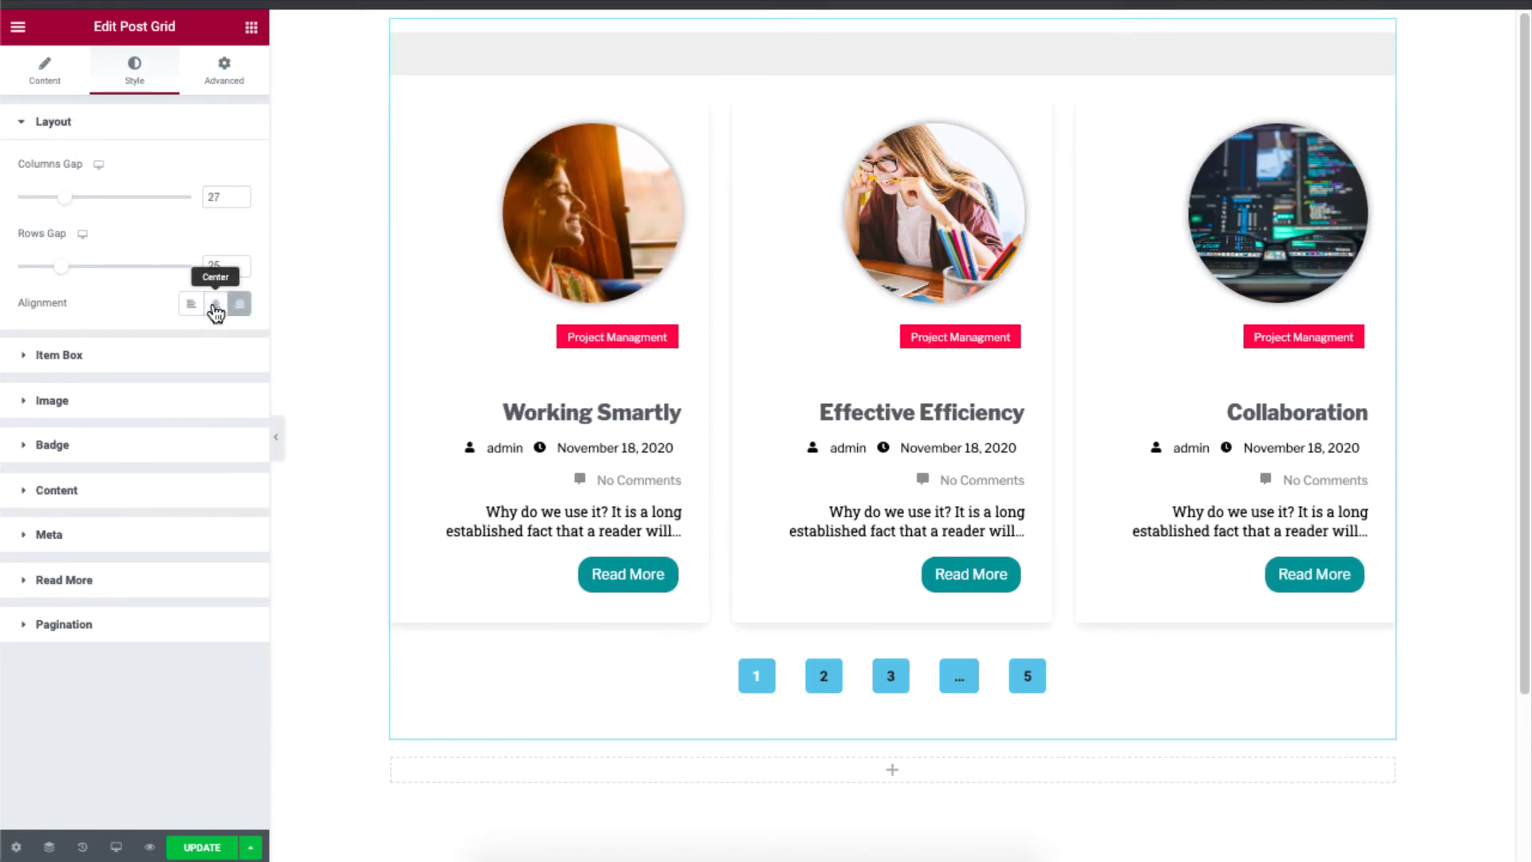
pyautogui.click(216, 310)
# Give each card box a faint background image chosen from the media library.
pyautogui.click(124, 362)
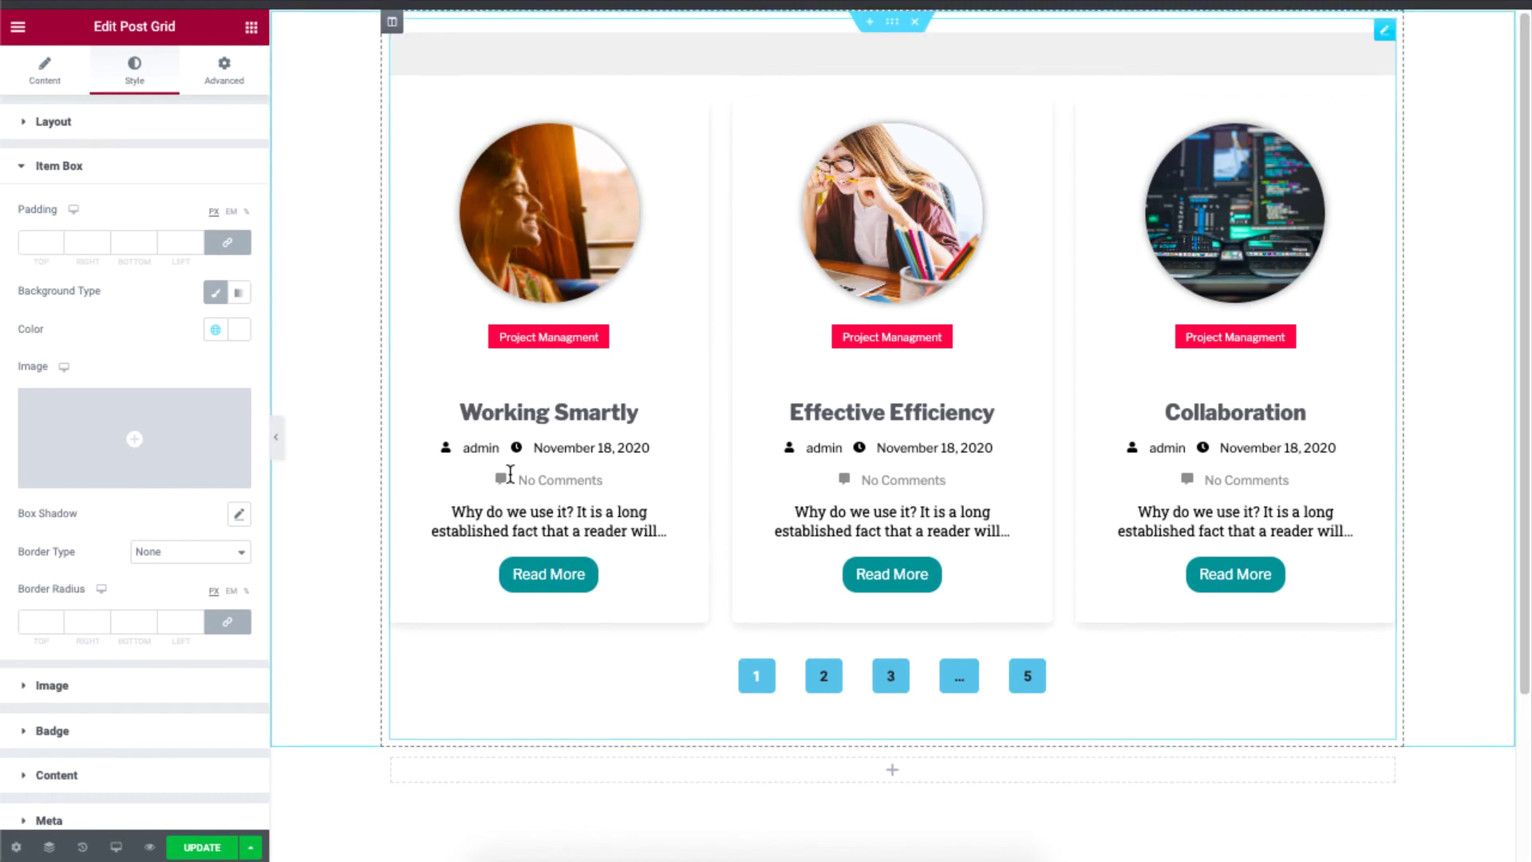
pyautogui.moveTo(154, 436)
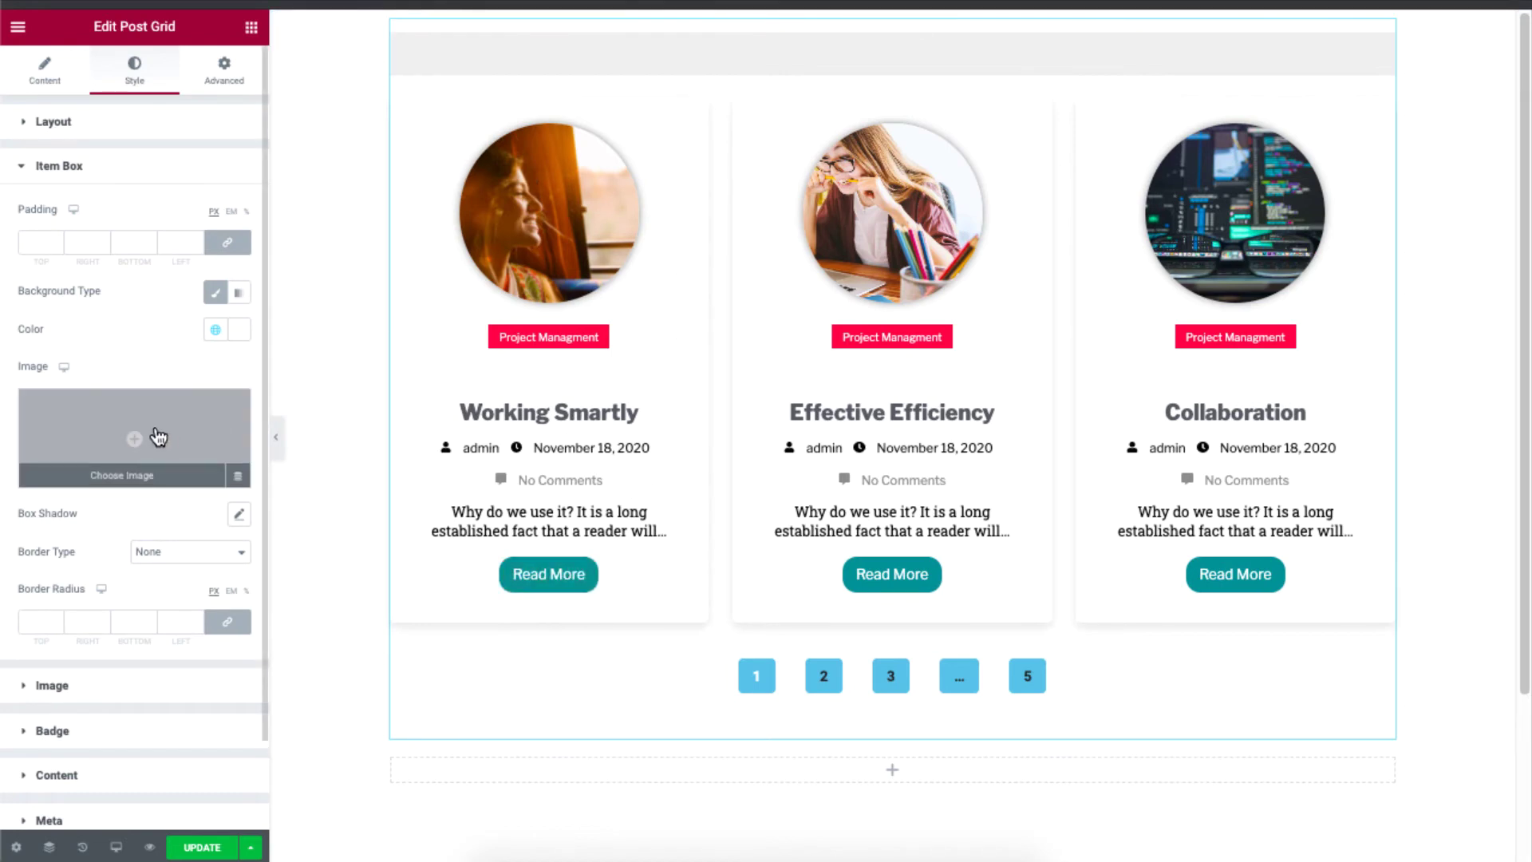
pyautogui.click(144, 479)
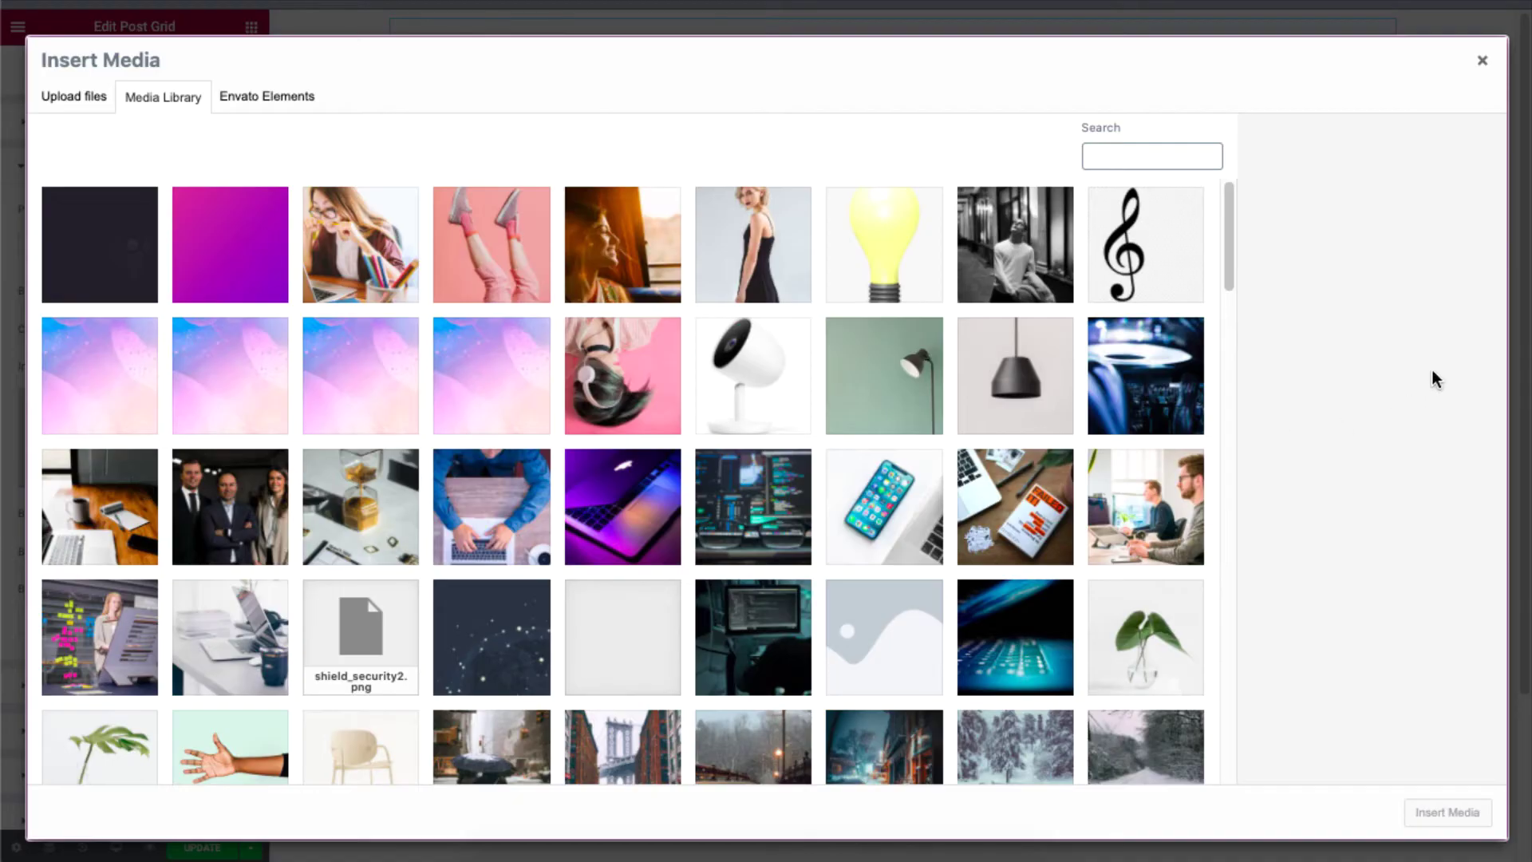
pyautogui.moveTo(1228, 287); pyautogui.dragTo(1245, 572)
pyautogui.click(490, 462)
pyautogui.click(1447, 812)
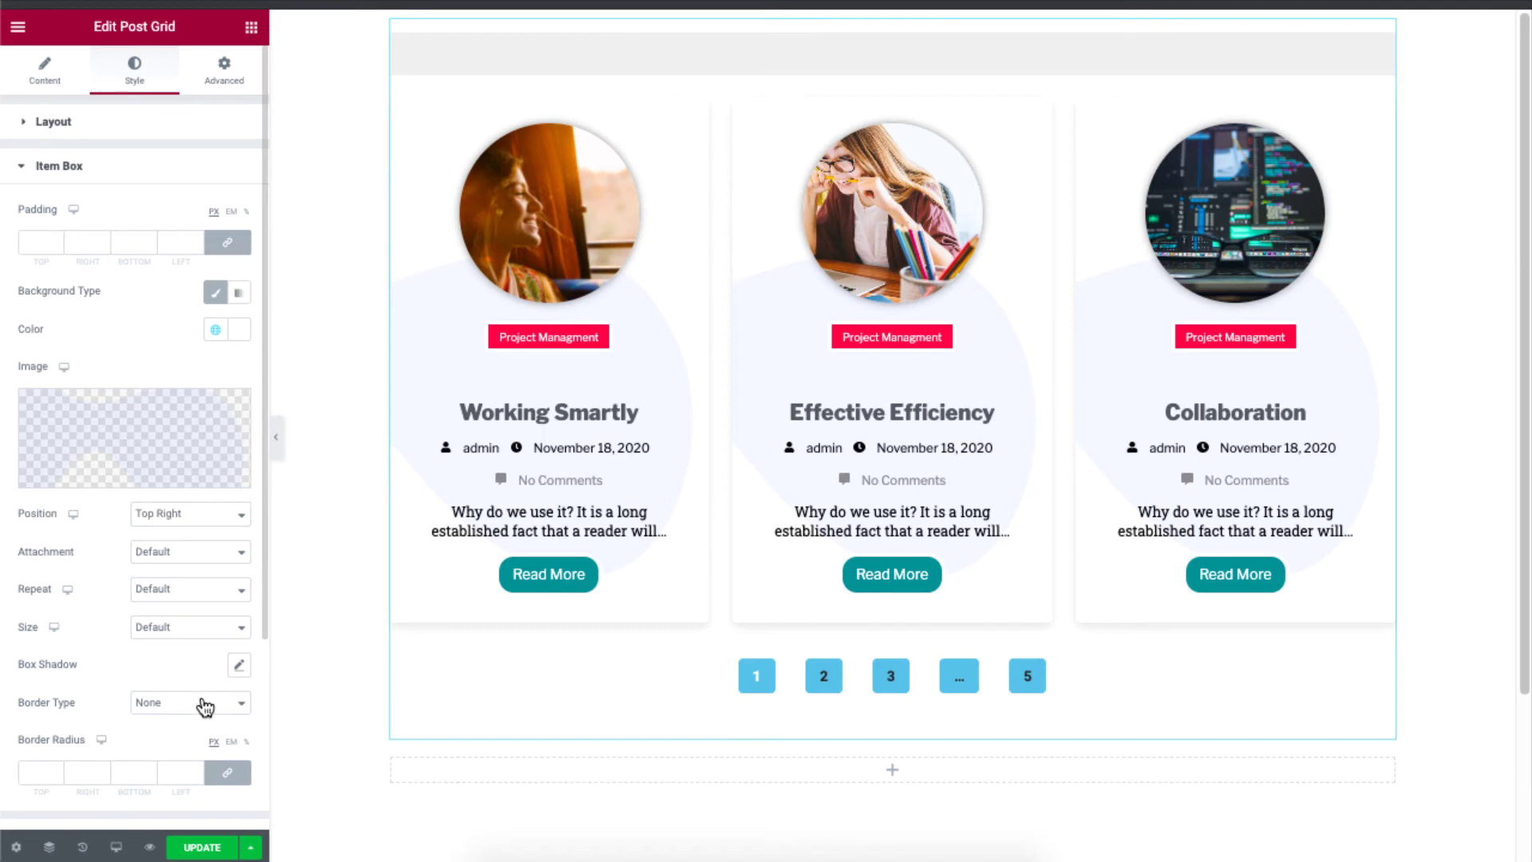
# Give the post cards a solid 3 px border.
pyautogui.click(205, 707)
pyautogui.click(210, 714)
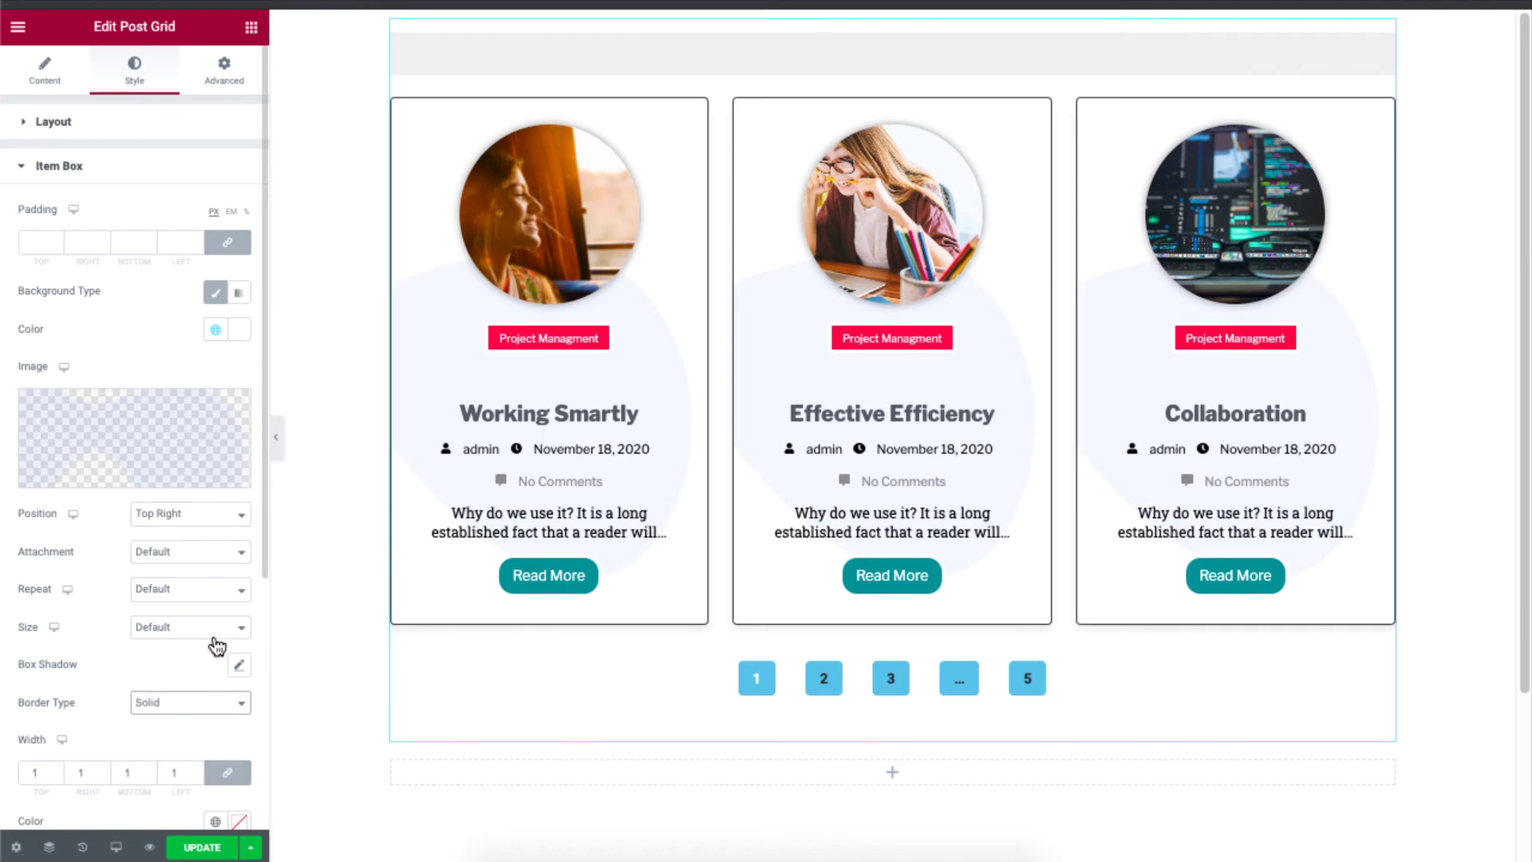
pyautogui.doubleClick(35, 773)
pyautogui.write('2')
pyautogui.click(57, 770)
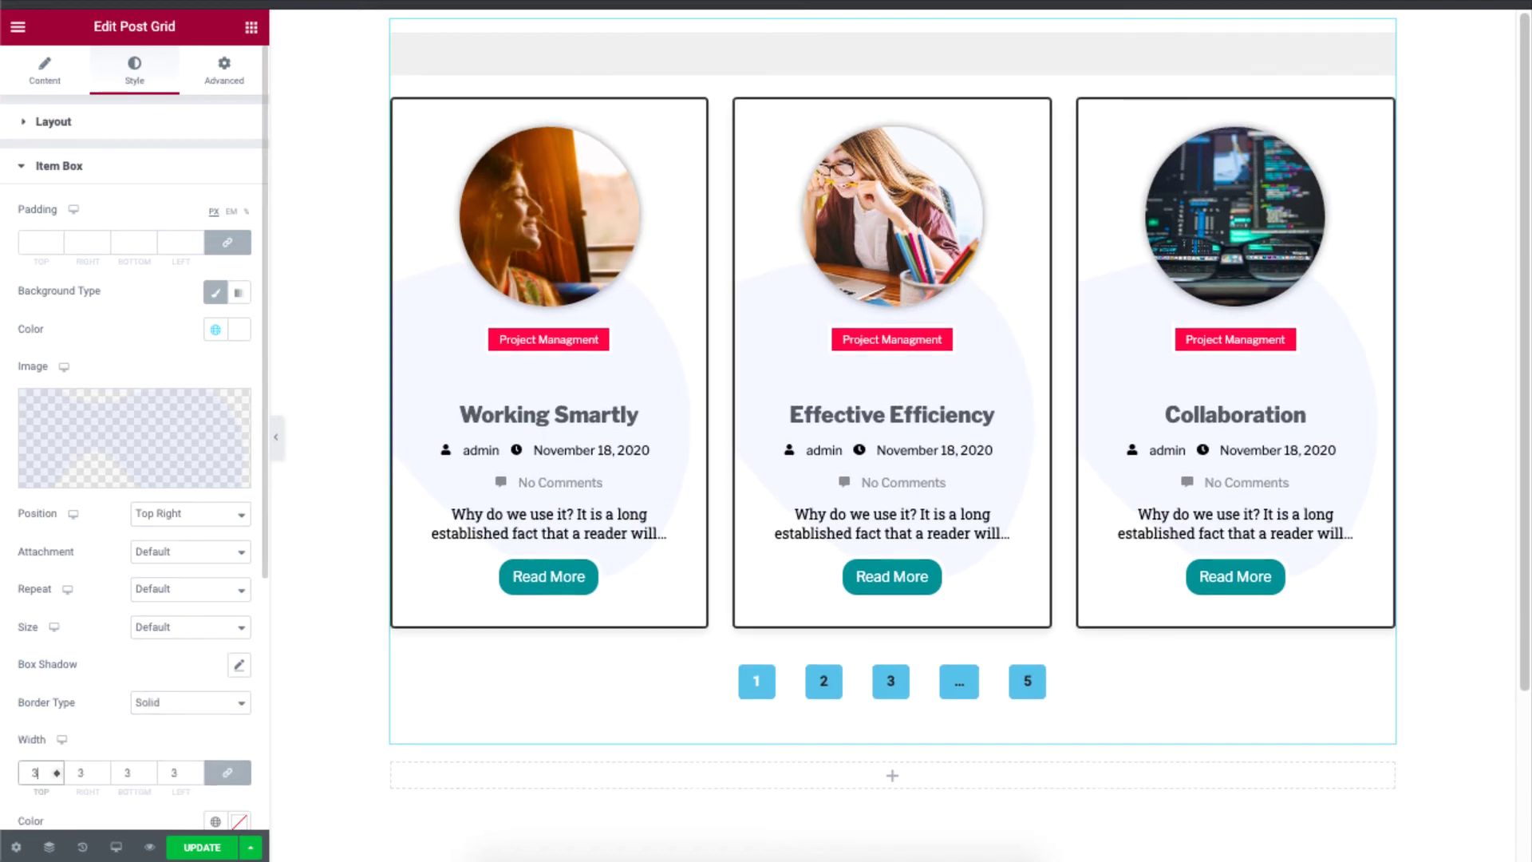
pyautogui.scroll(-5, 262, 495)
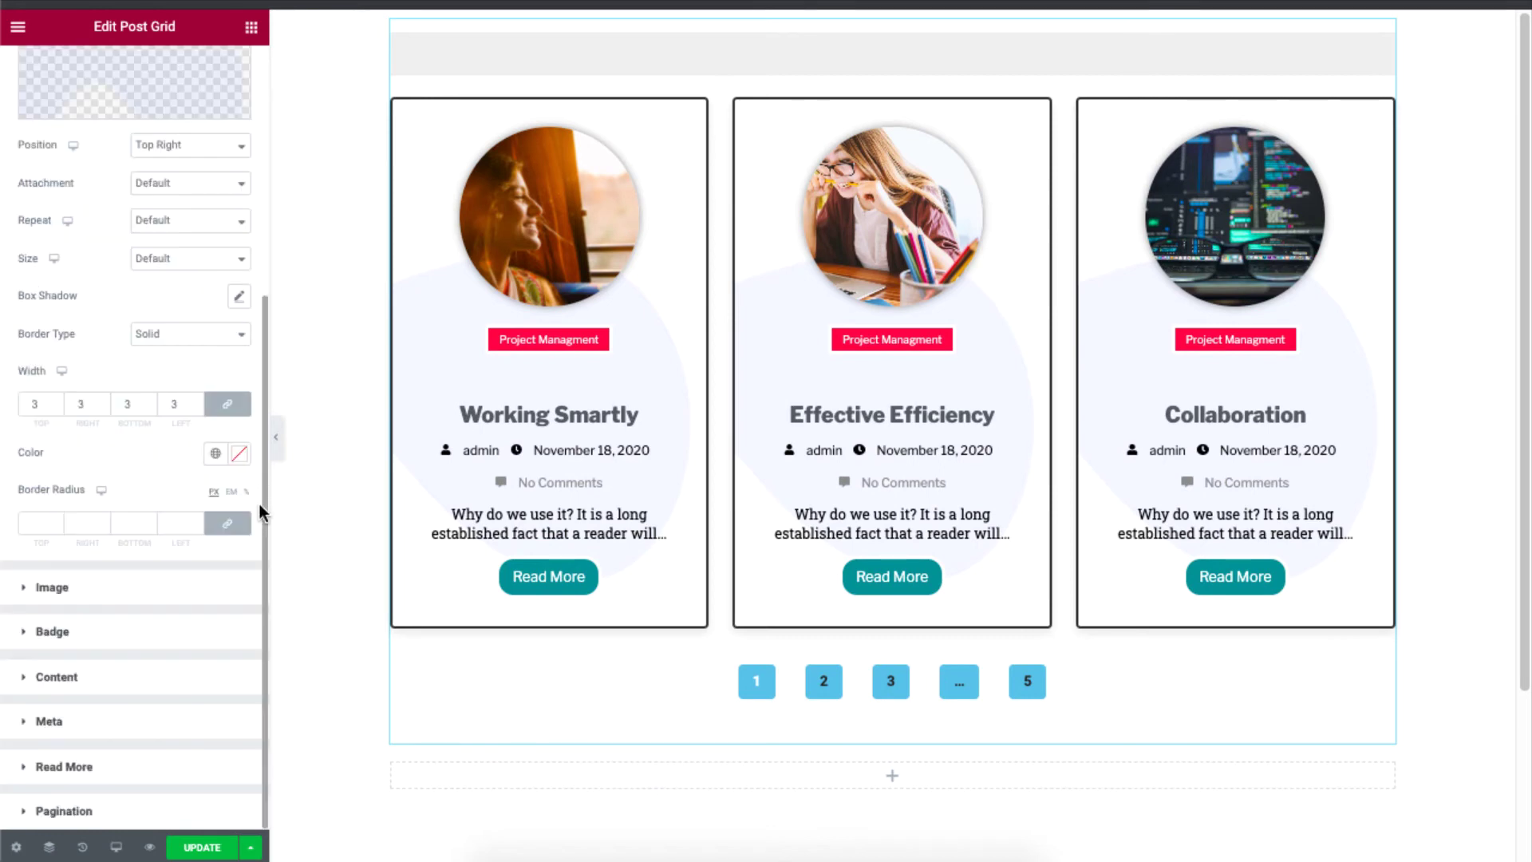
# Stretch the post images to 233 px wide as ovals, trying then removing a solid border.
pyautogui.click(126, 589)
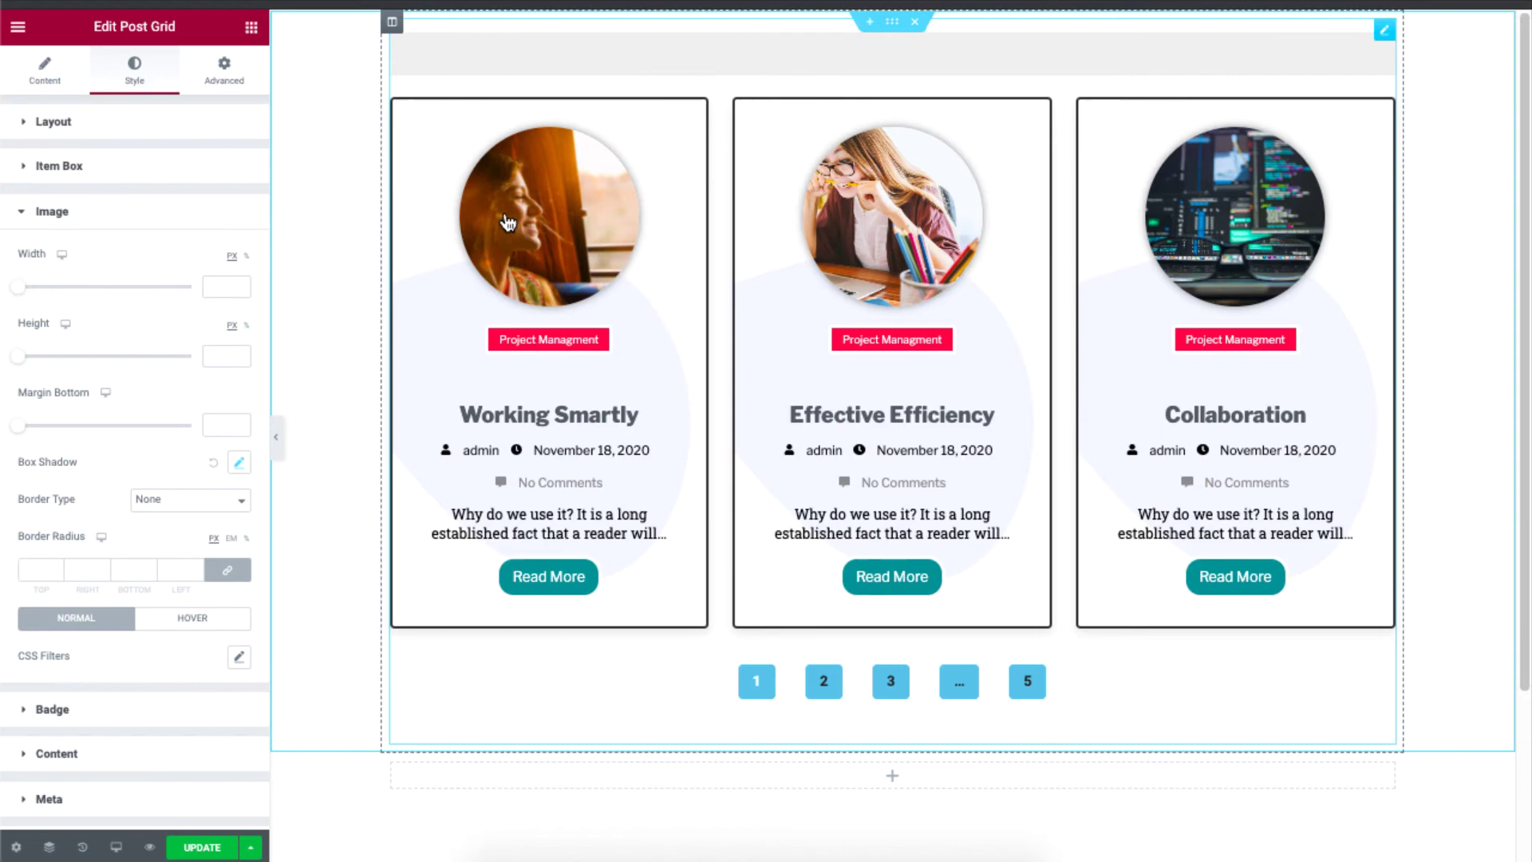
pyautogui.moveTo(17, 287); pyautogui.dragTo(60, 292)
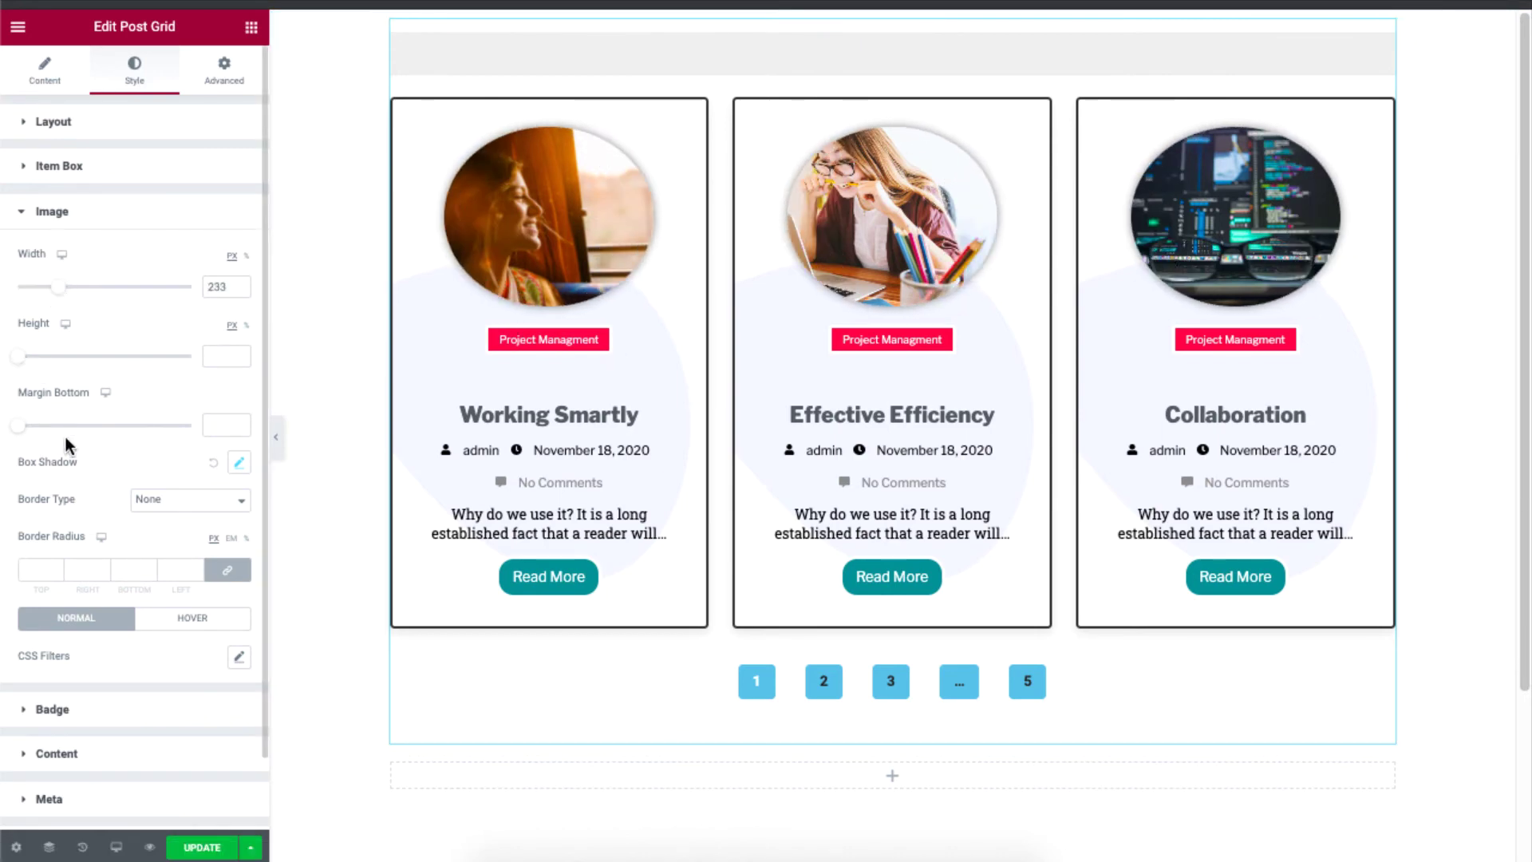
pyautogui.click(144, 499)
pyautogui.click(156, 512)
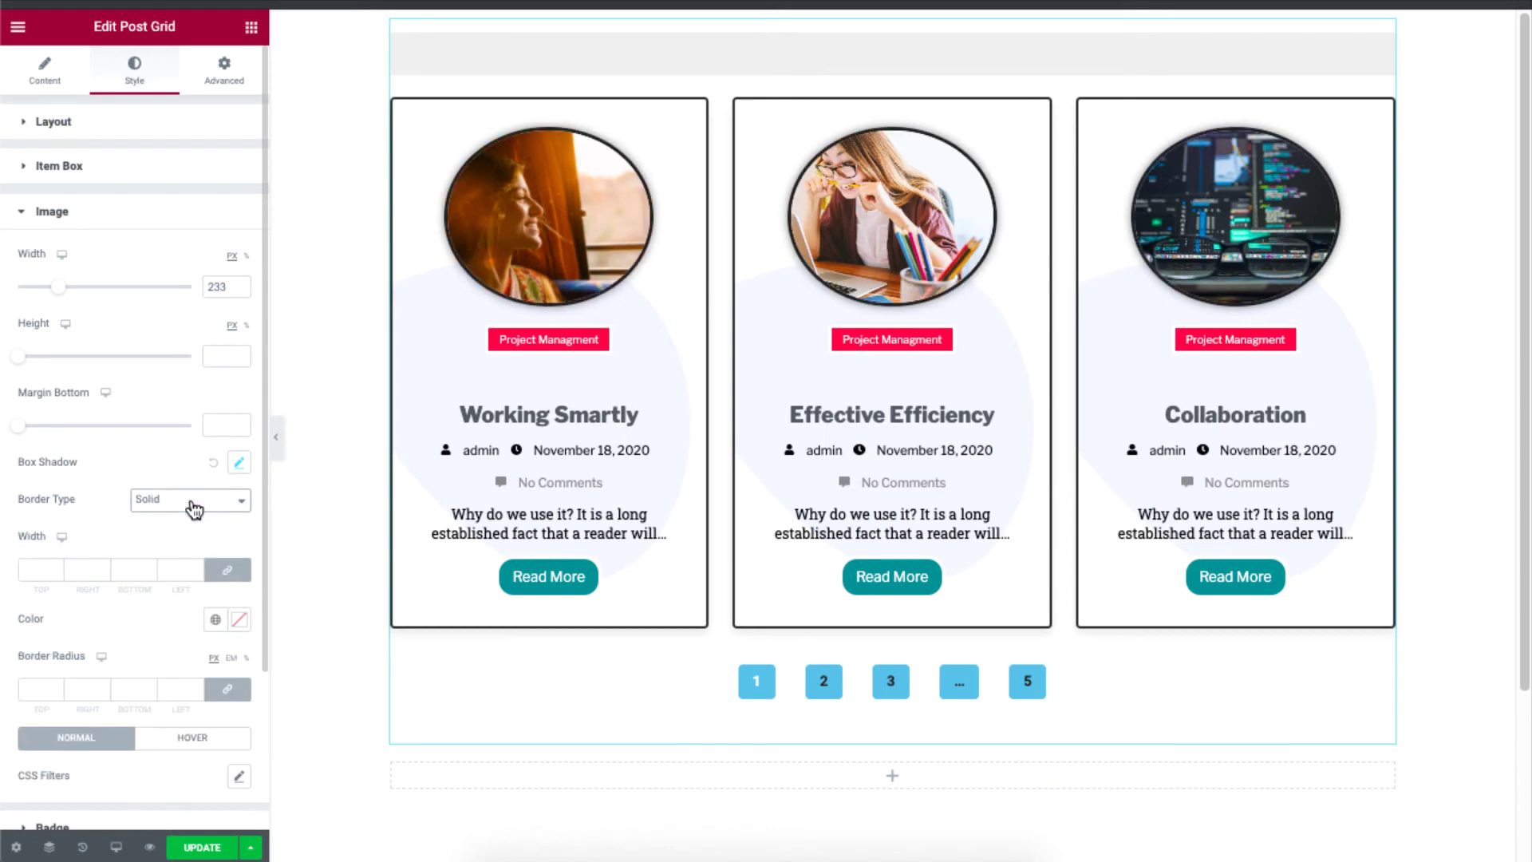
pyautogui.click(194, 509)
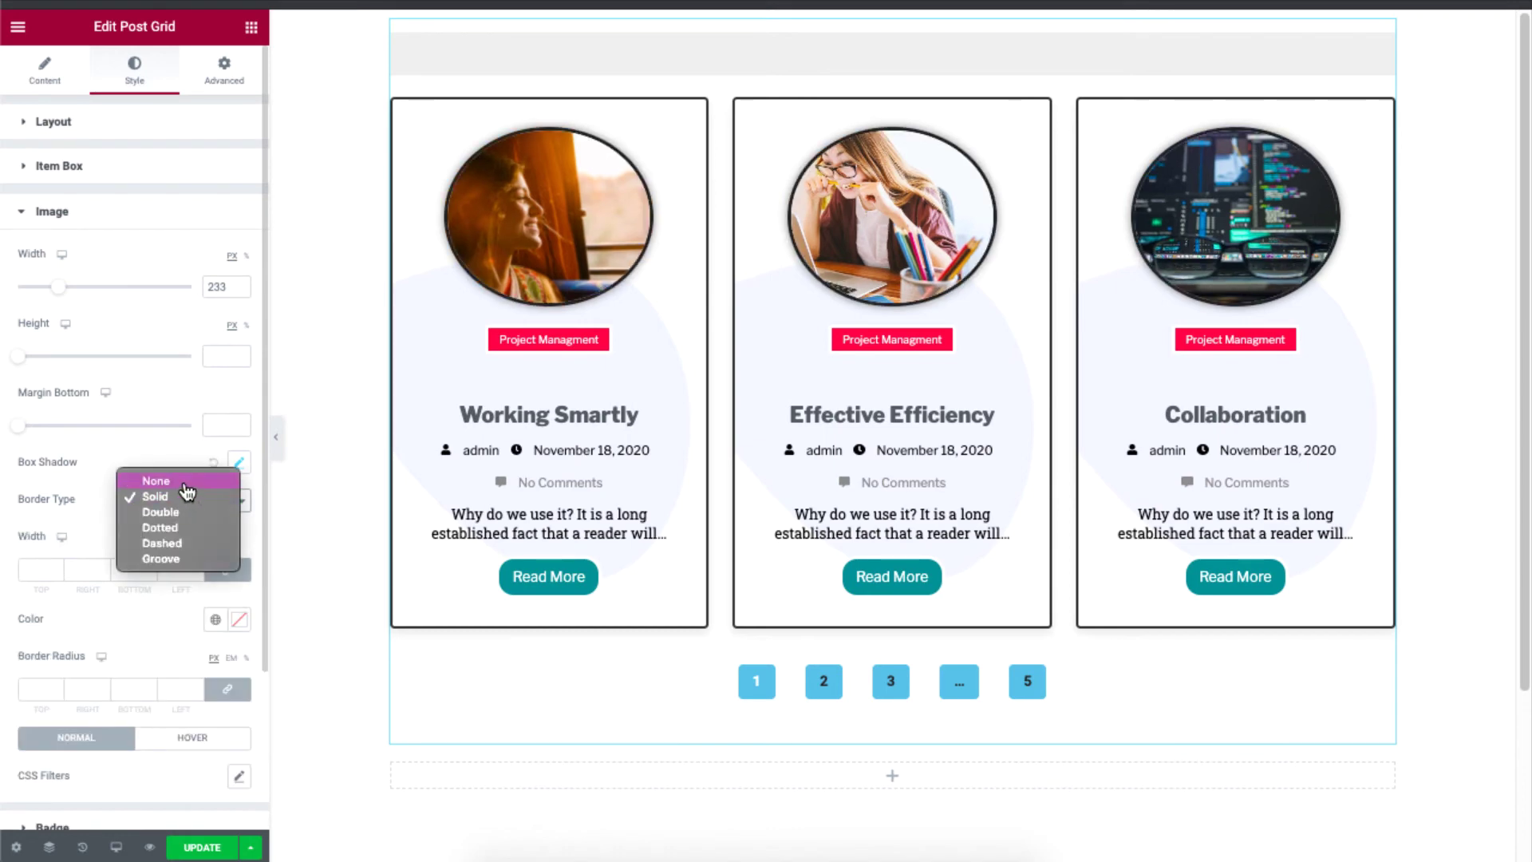
pyautogui.click(185, 481)
pyautogui.scroll(-1, 263, 434)
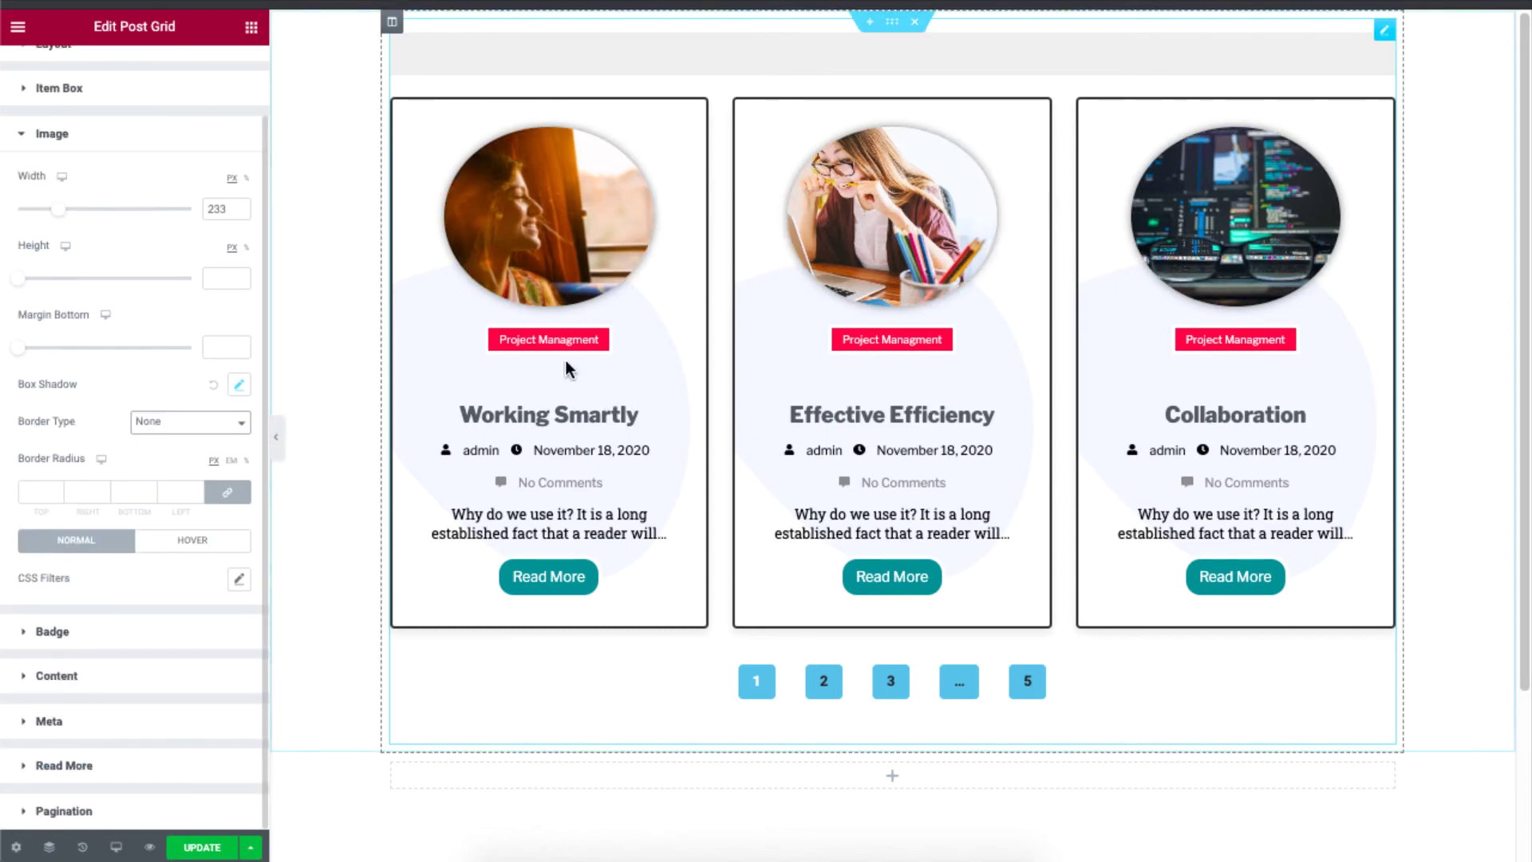
# Set the bottom margin to 18 px under post titles and 19 px under excerpts.
pyautogui.click(64, 638)
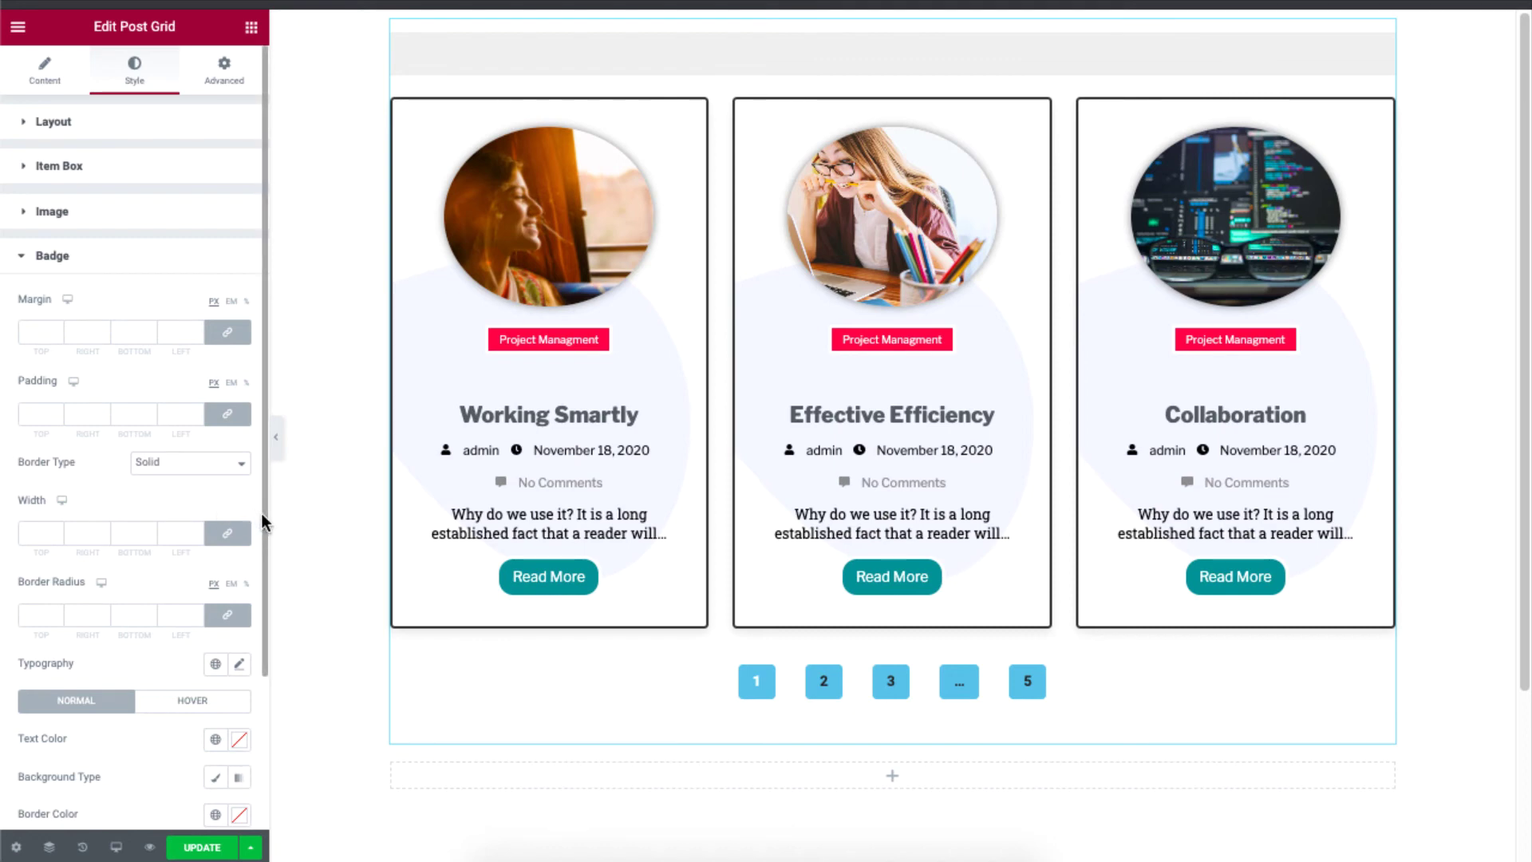
pyautogui.moveTo(262, 523); pyautogui.dragTo(261, 681)
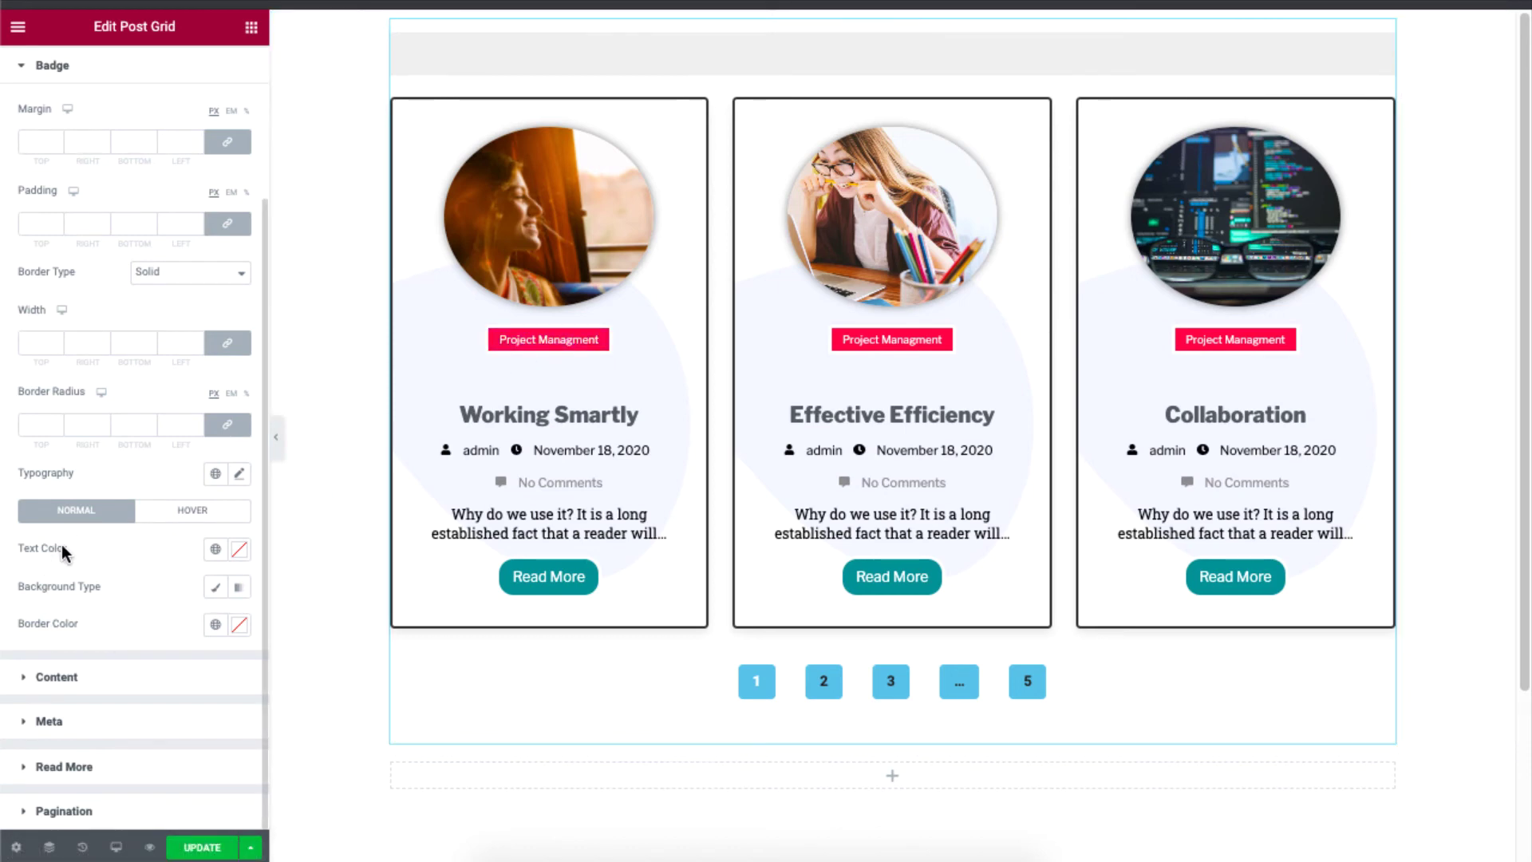
pyautogui.click(65, 679)
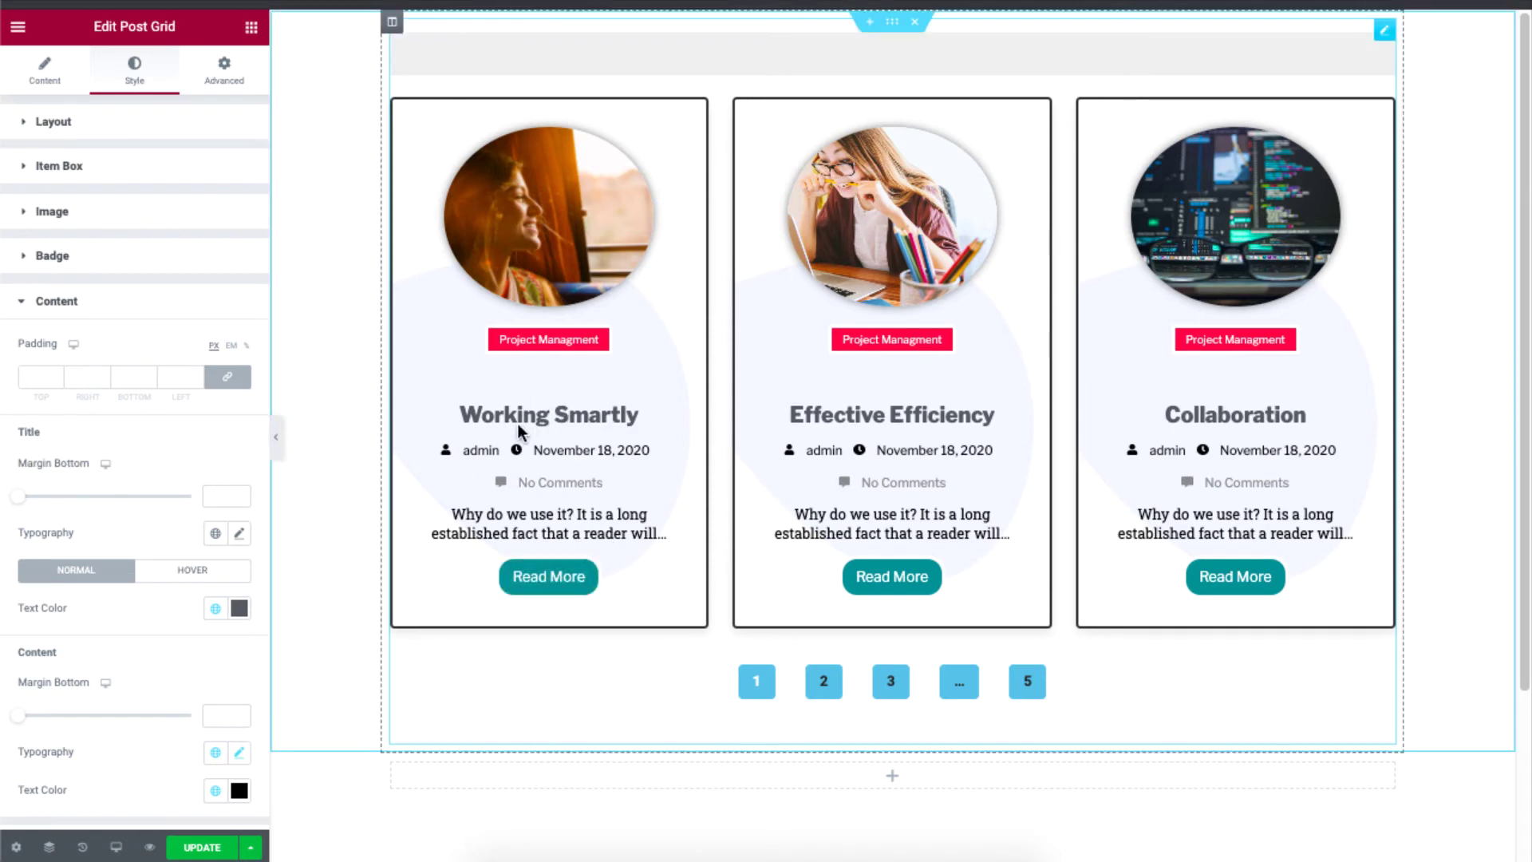
pyautogui.moveTo(21, 495); pyautogui.dragTo(33, 496)
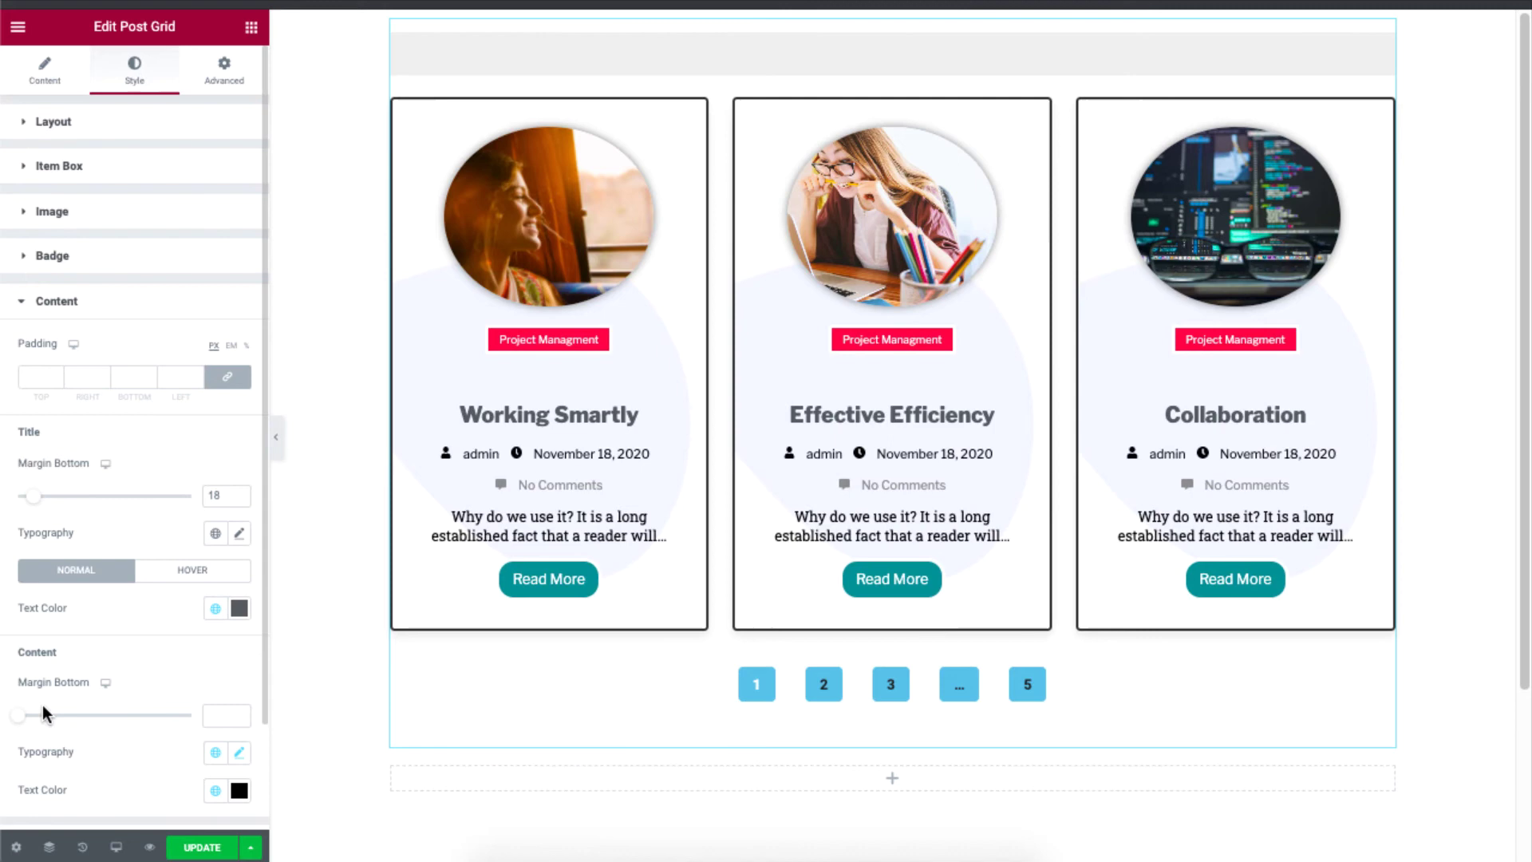
pyautogui.moveTo(22, 723); pyautogui.dragTo(34, 718)
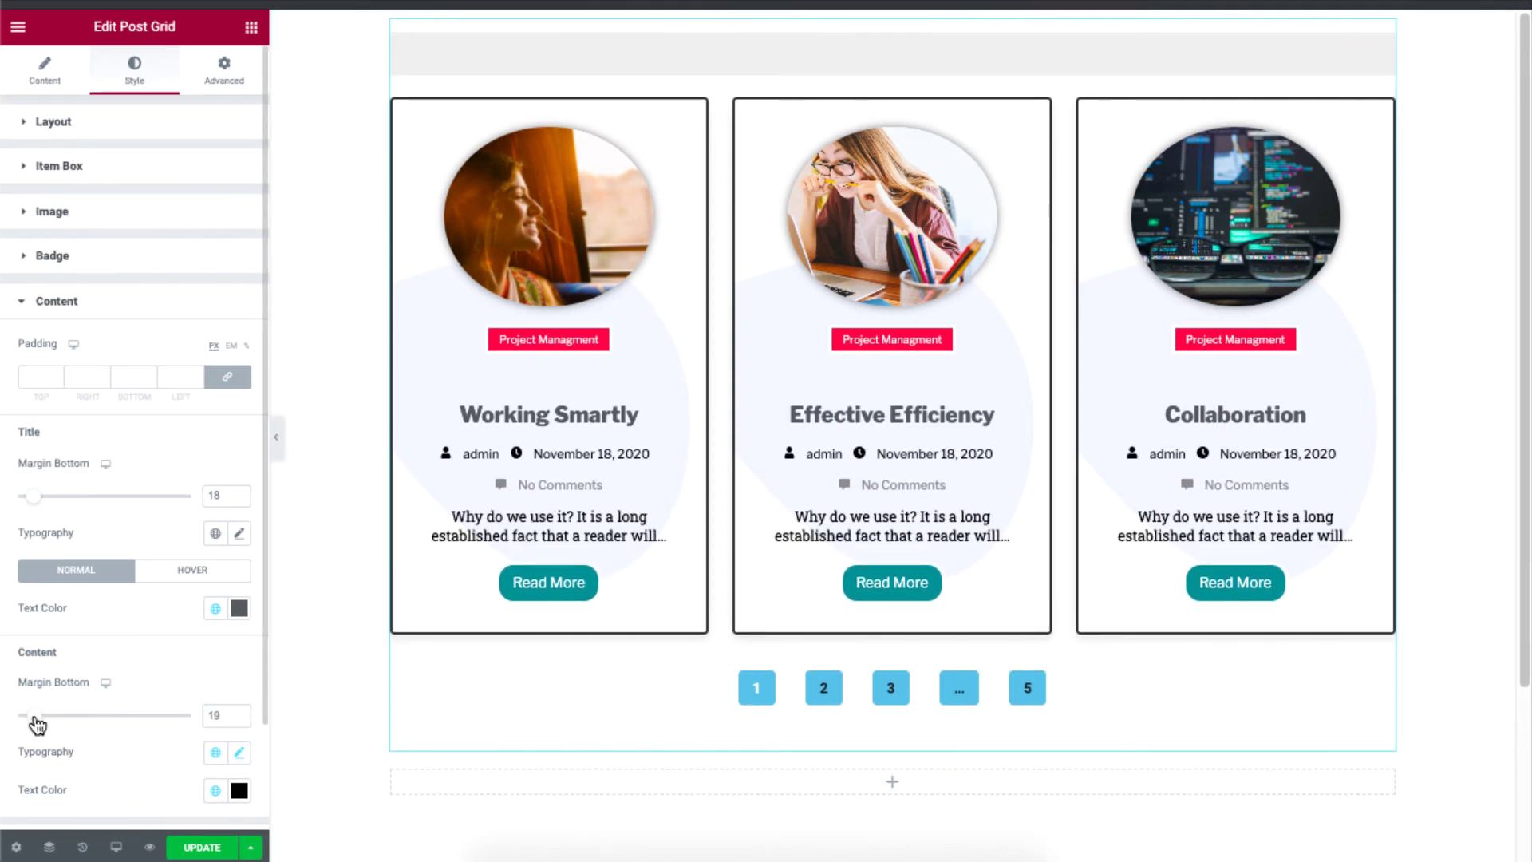
# Make the excerpt text the light-blue Primary global colour.
pyautogui.scroll(-3, 262, 677)
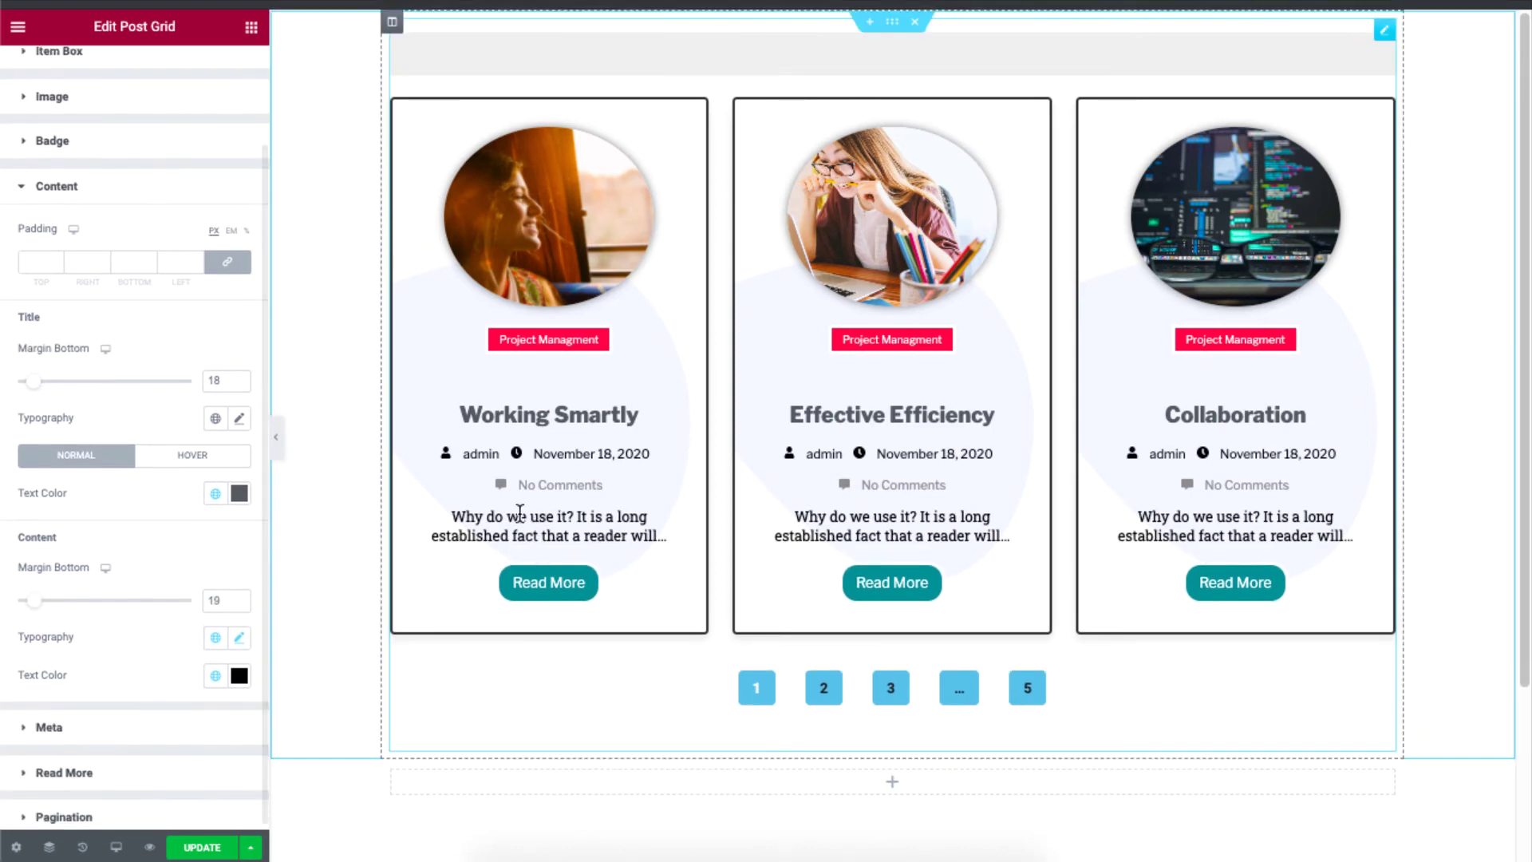
pyautogui.click(240, 676)
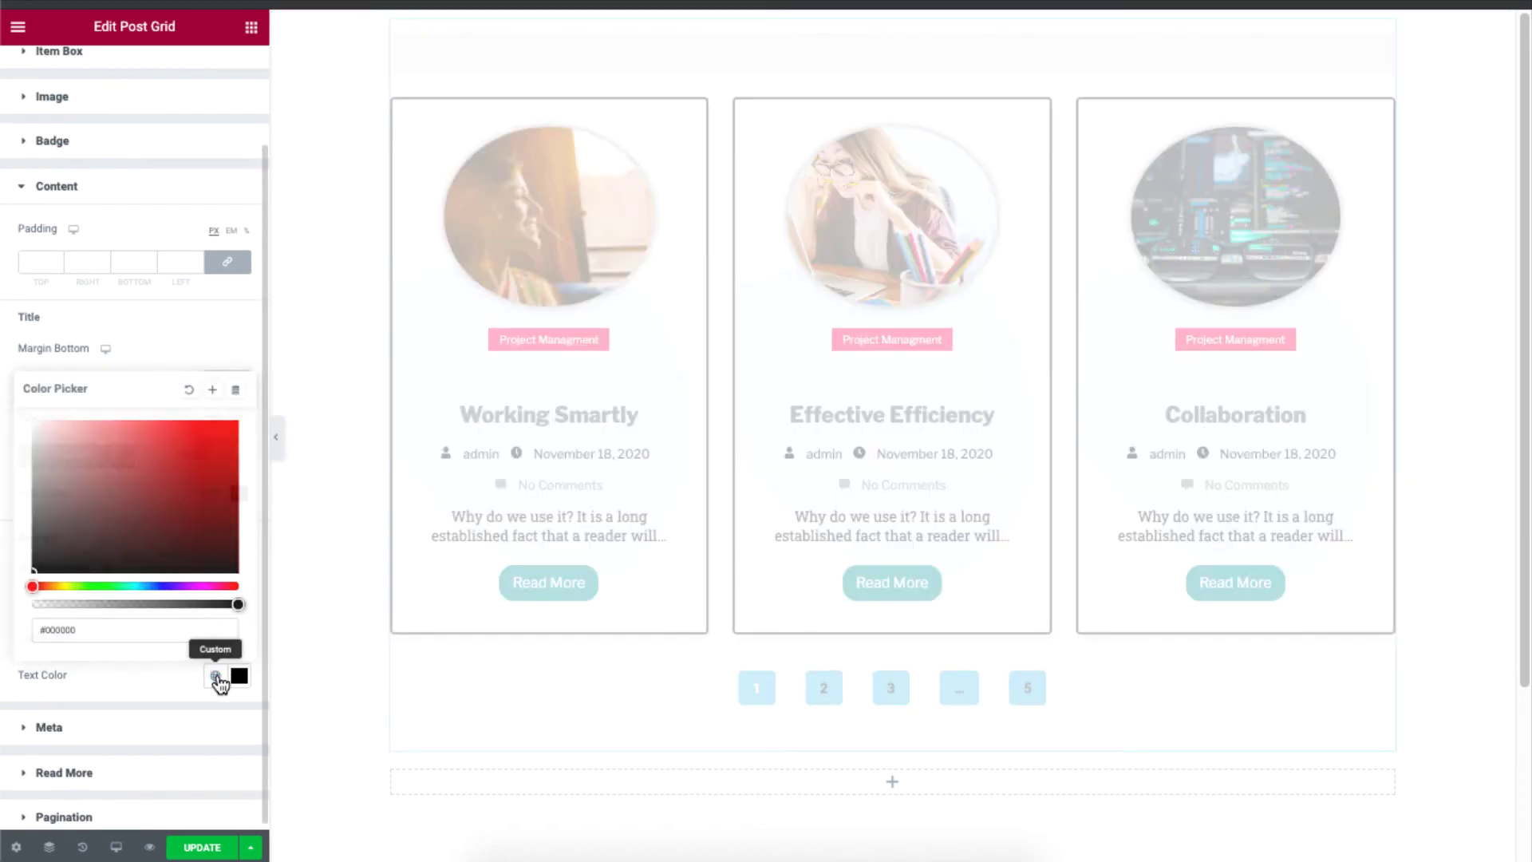
pyautogui.click(216, 676)
pyautogui.click(116, 450)
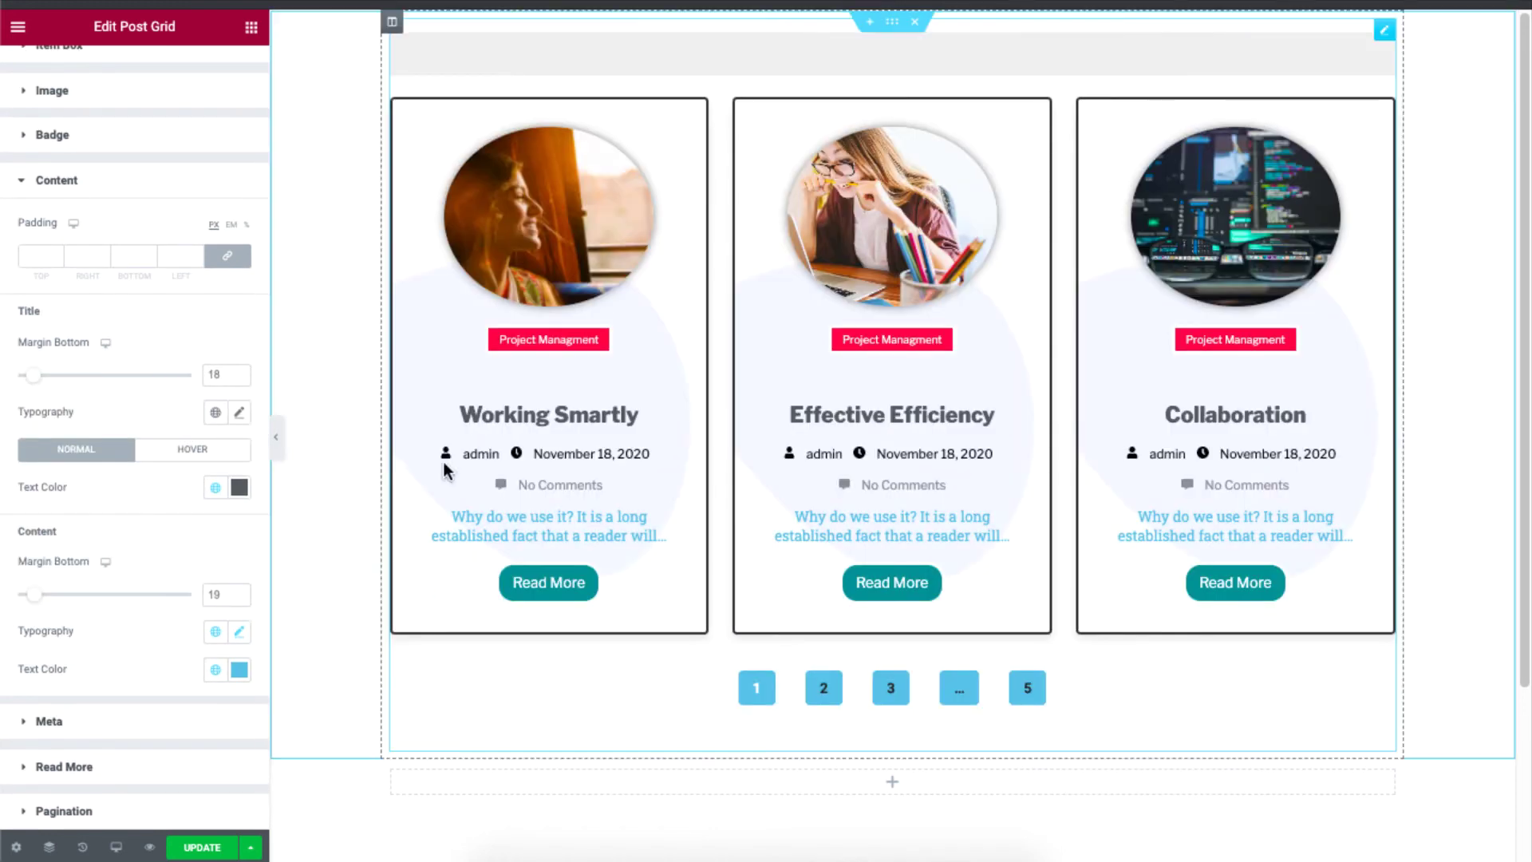
# Set the meta icon spacing to 12 and colour the meta text with a light-blue global colour.
pyautogui.click(42, 723)
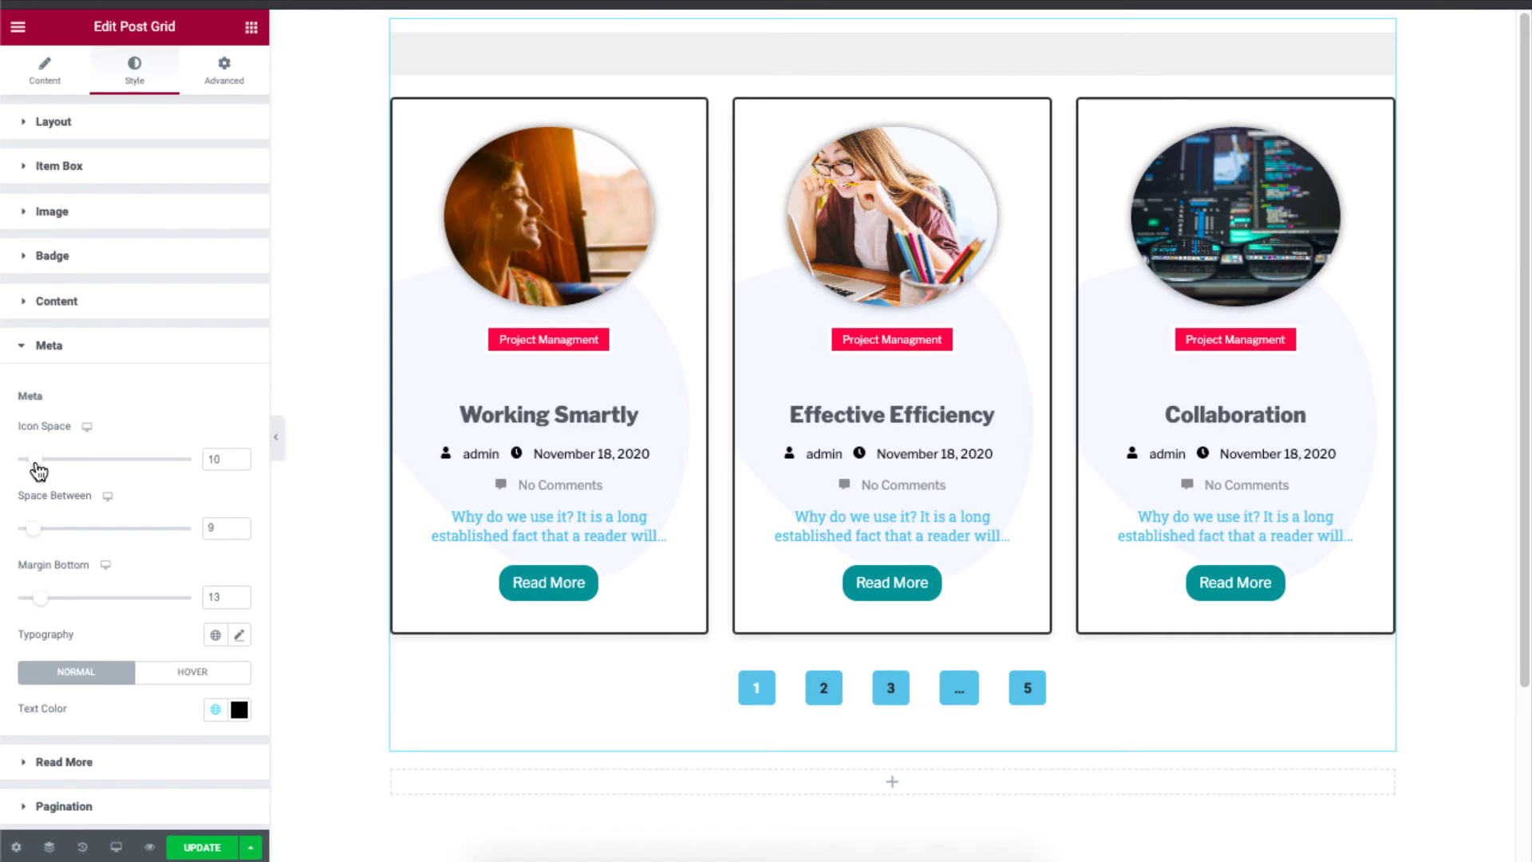
pyautogui.moveTo(35, 461); pyautogui.dragTo(42, 460)
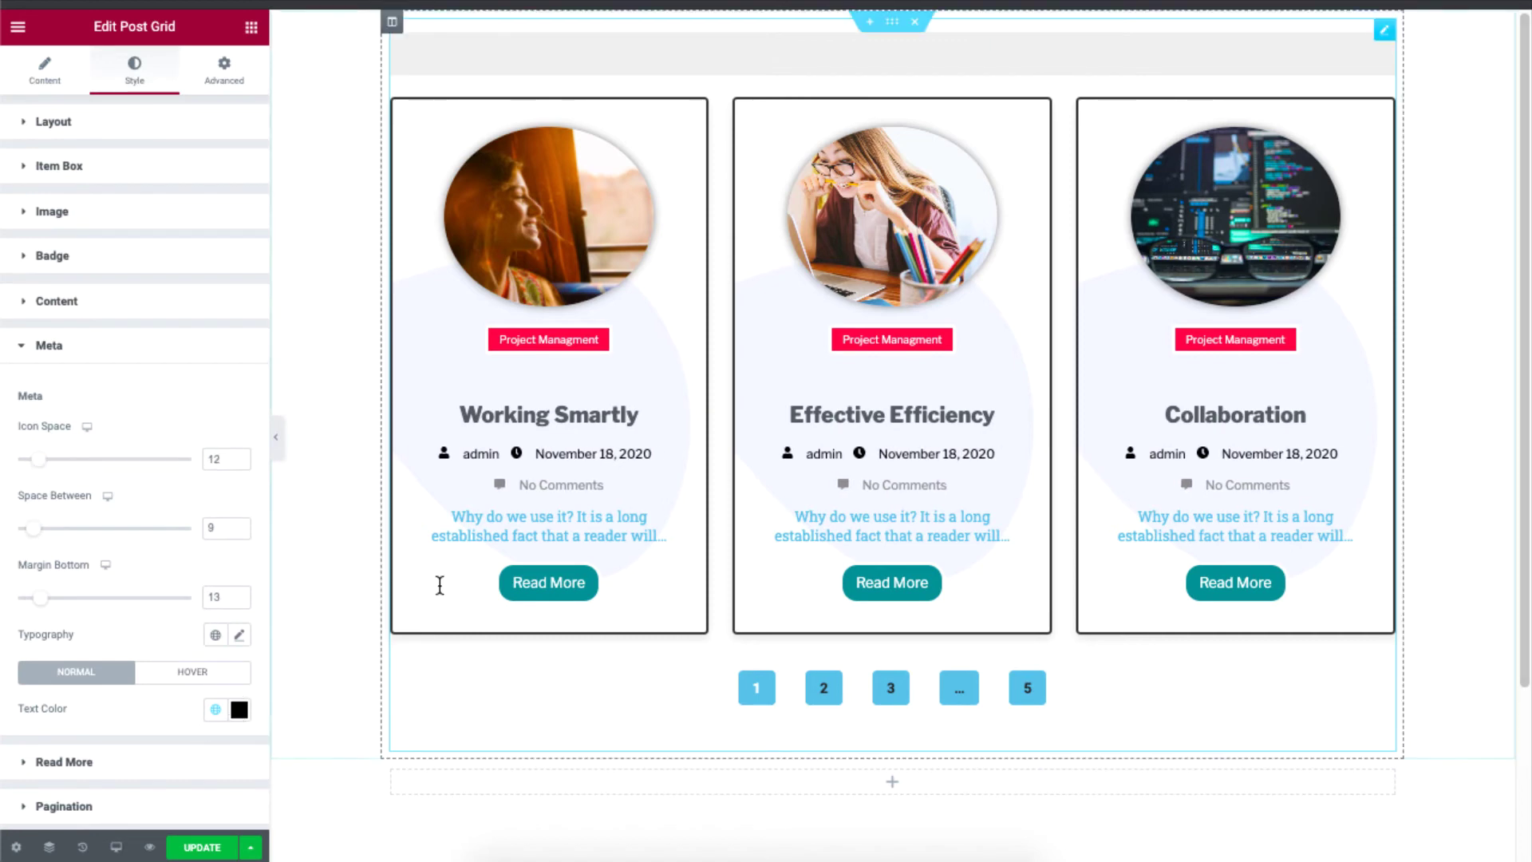
pyautogui.click(216, 709)
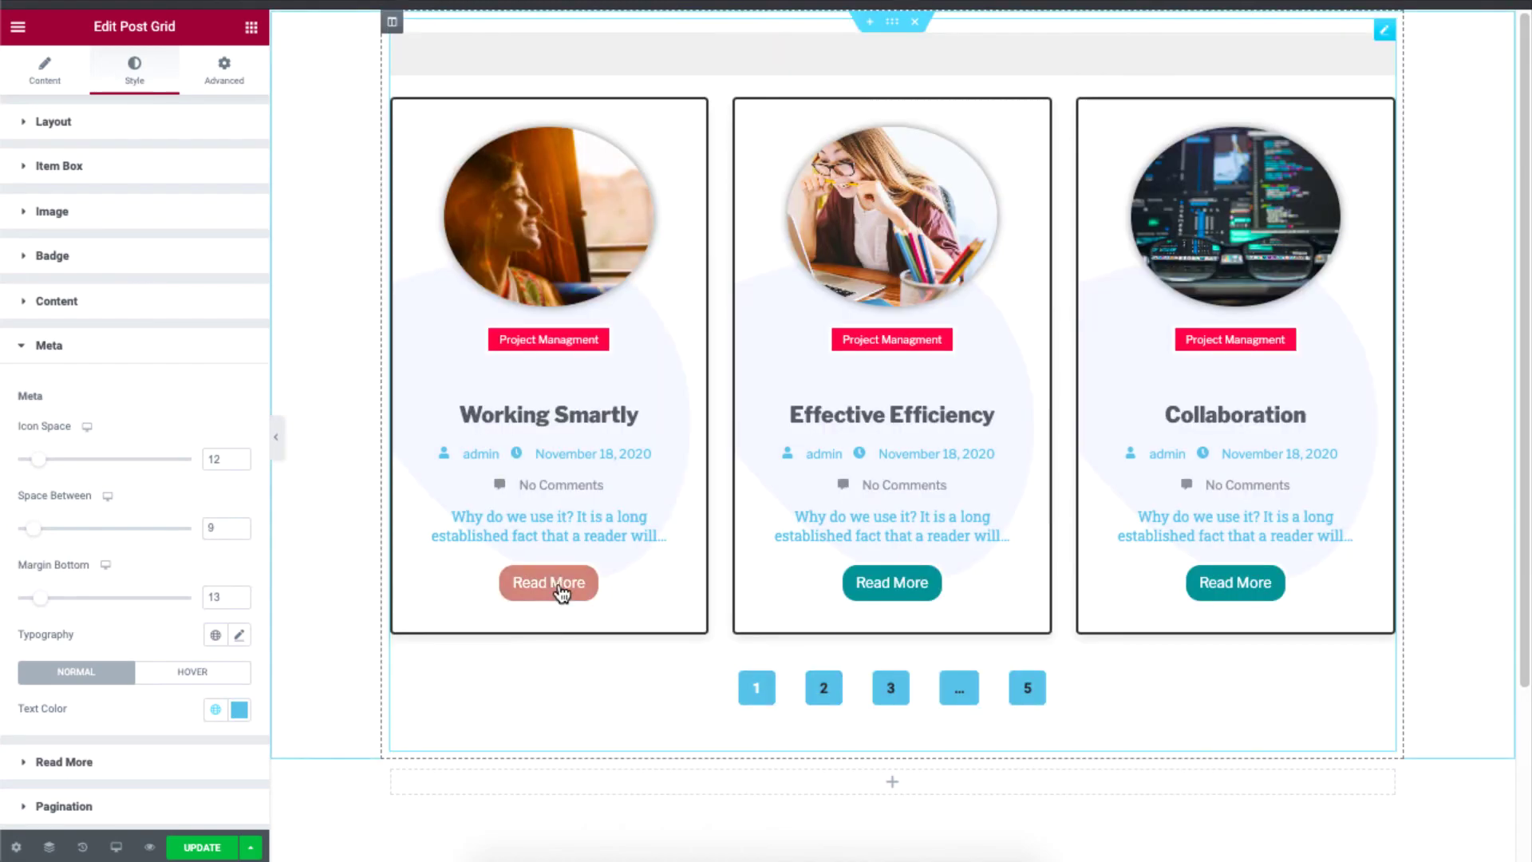
pyautogui.click(65, 766)
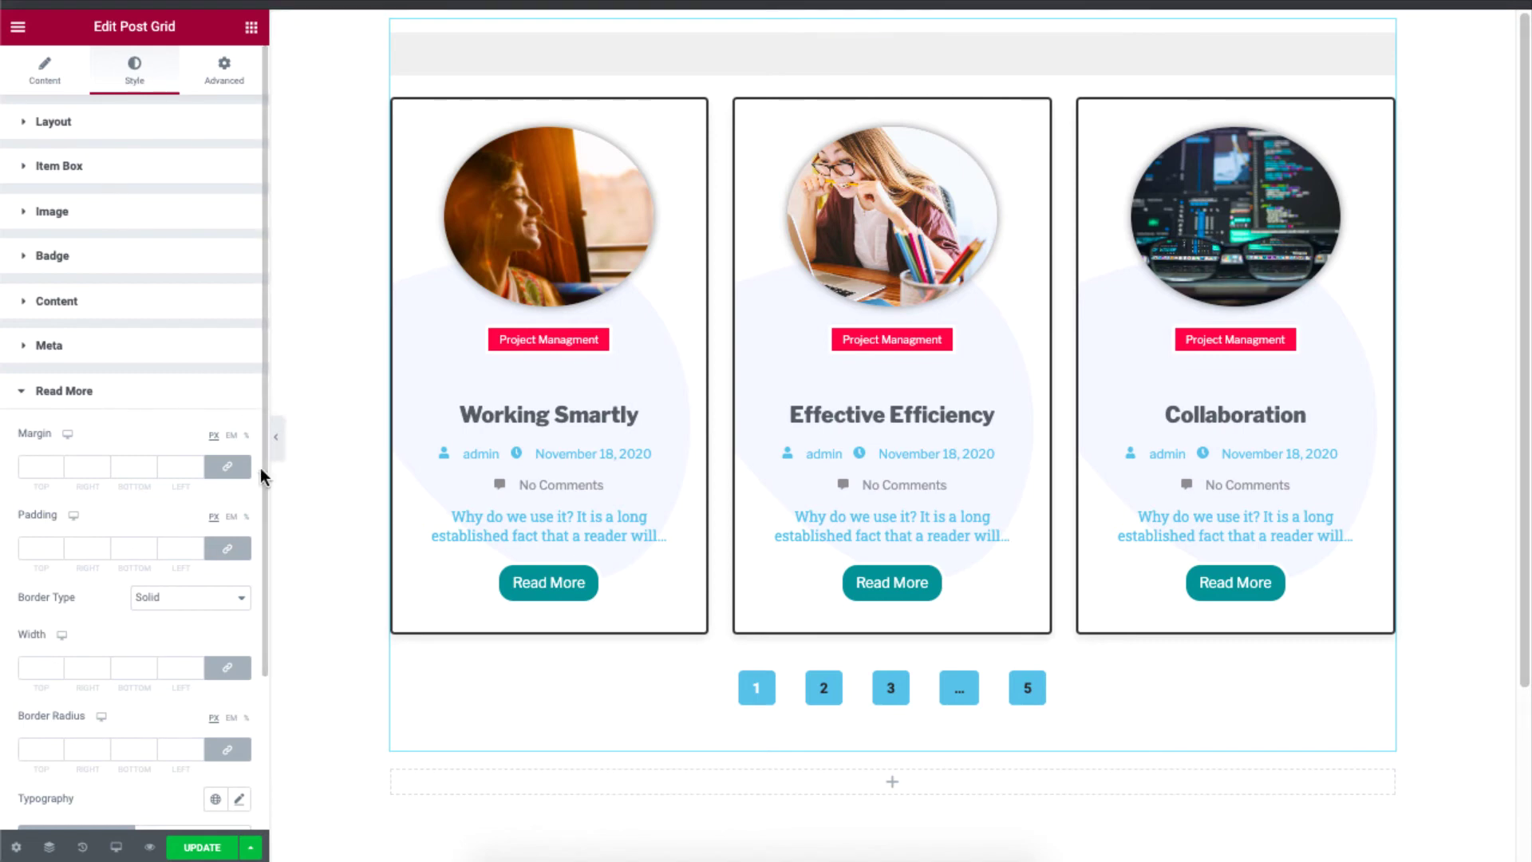
pyautogui.scroll(-3, 266, 510)
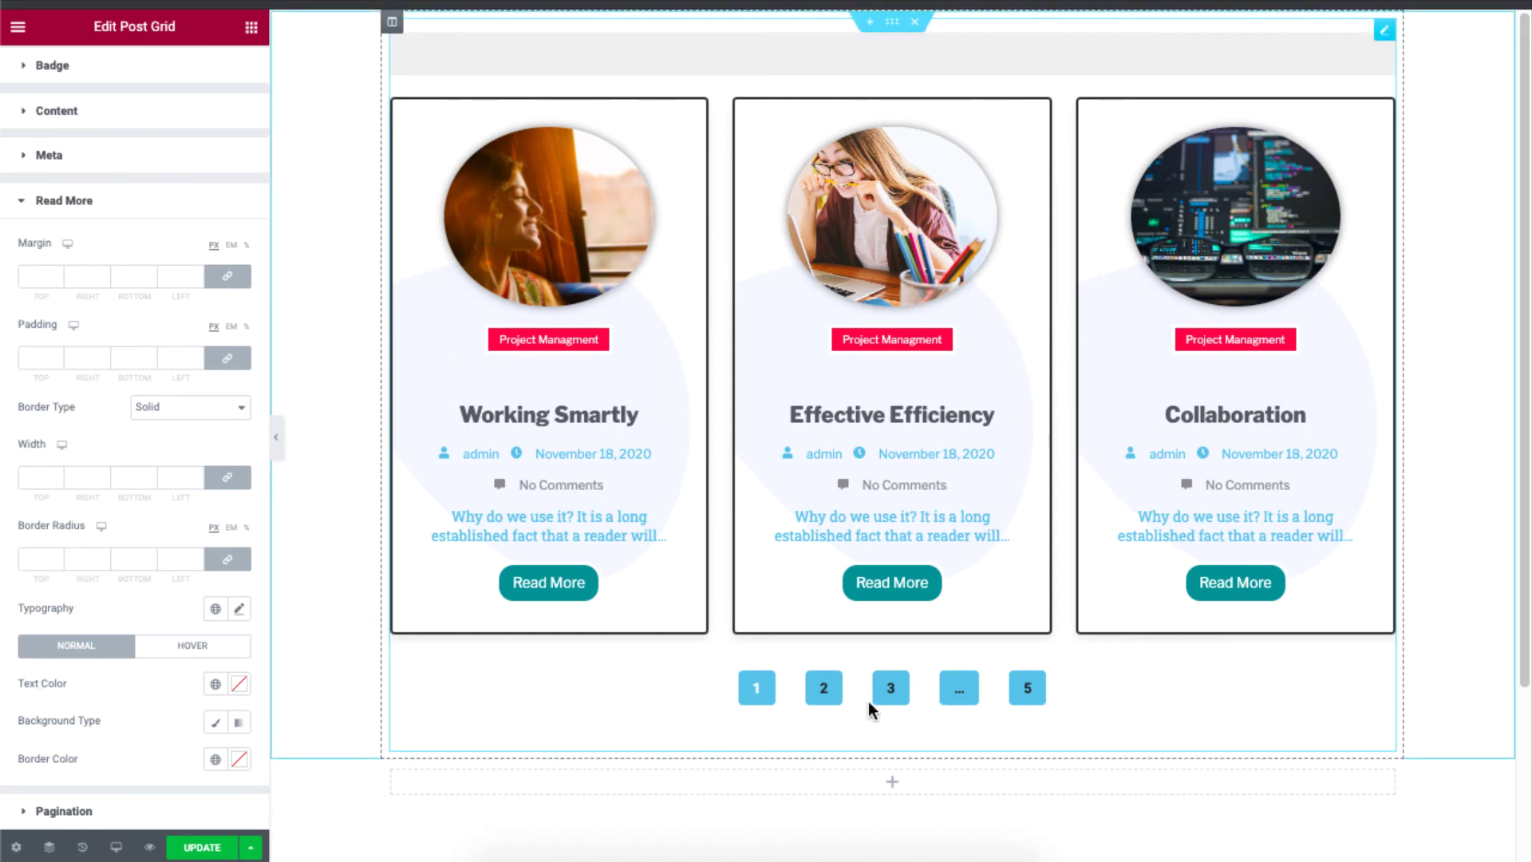
# Space the pagination numbers 52 apart and give each number box a double border.
pyautogui.click(64, 811)
pyautogui.moveTo(66, 677); pyautogui.dragTo(109, 679)
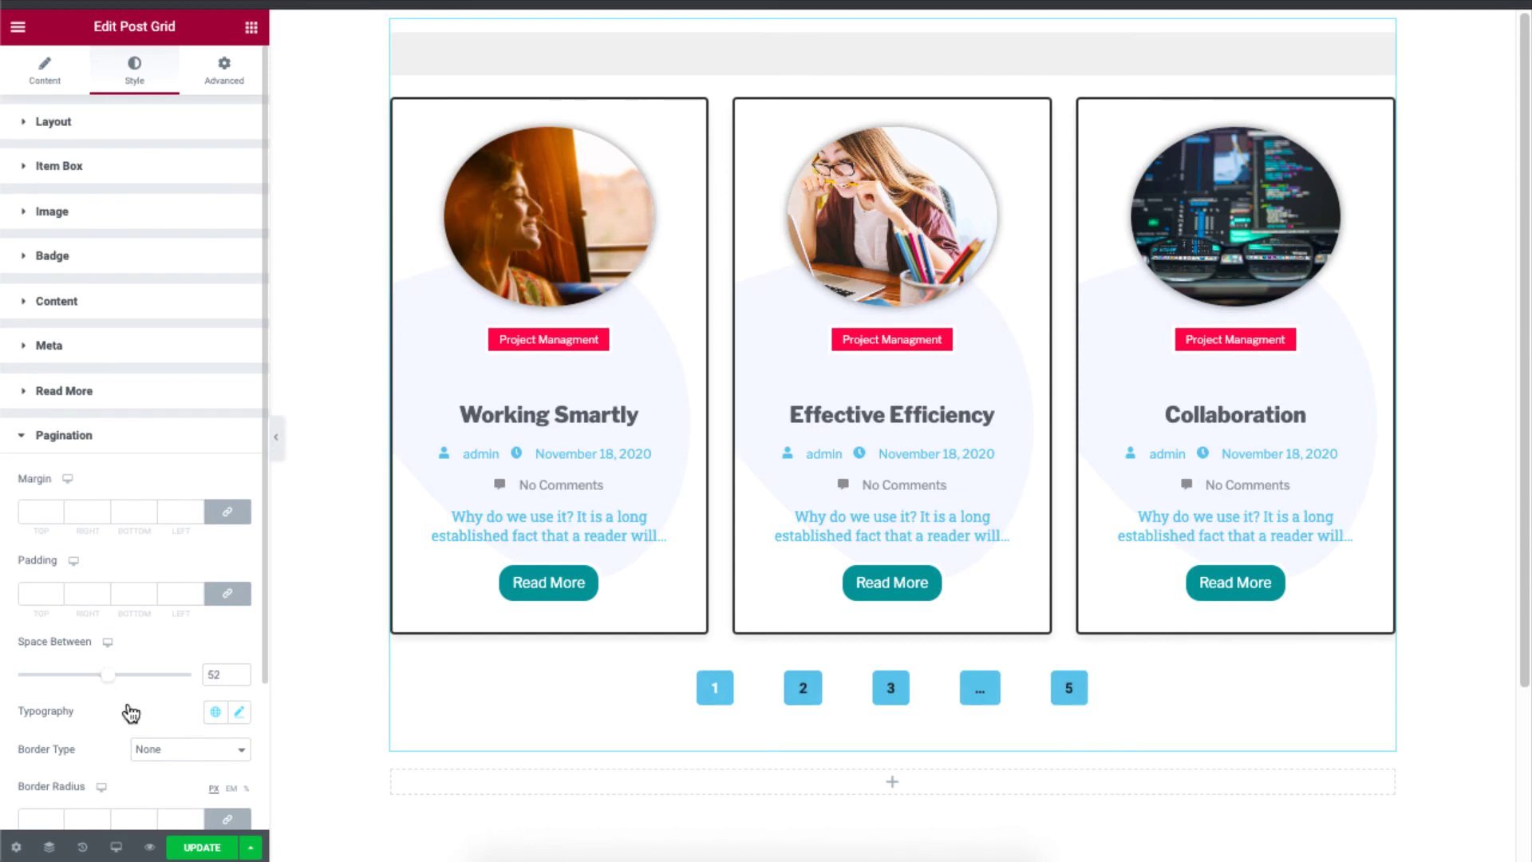
pyautogui.click(207, 762)
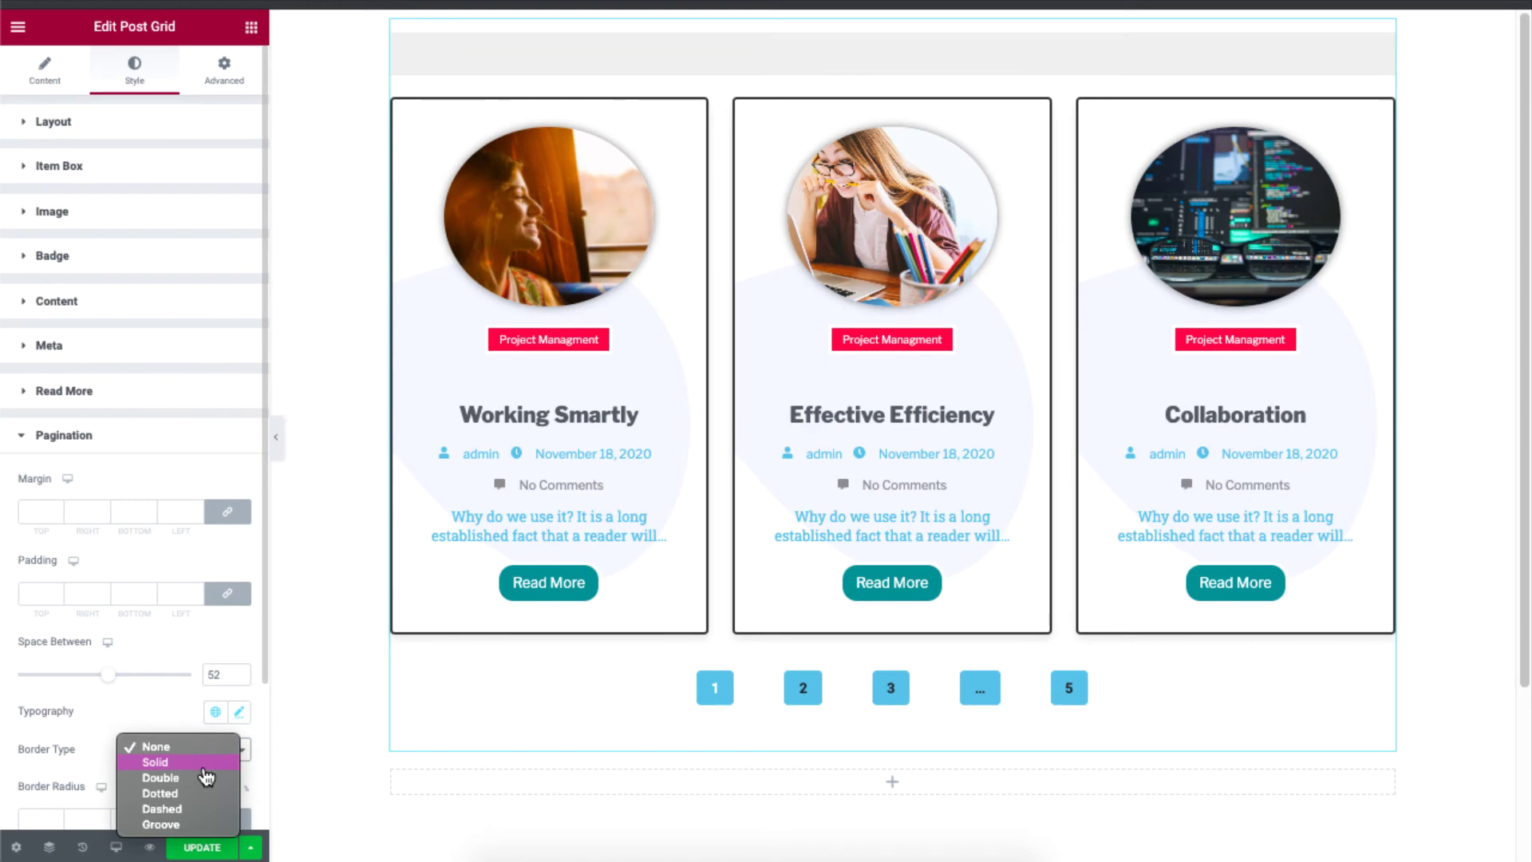
pyautogui.click(206, 776)
pyautogui.scroll(-3, 205, 718)
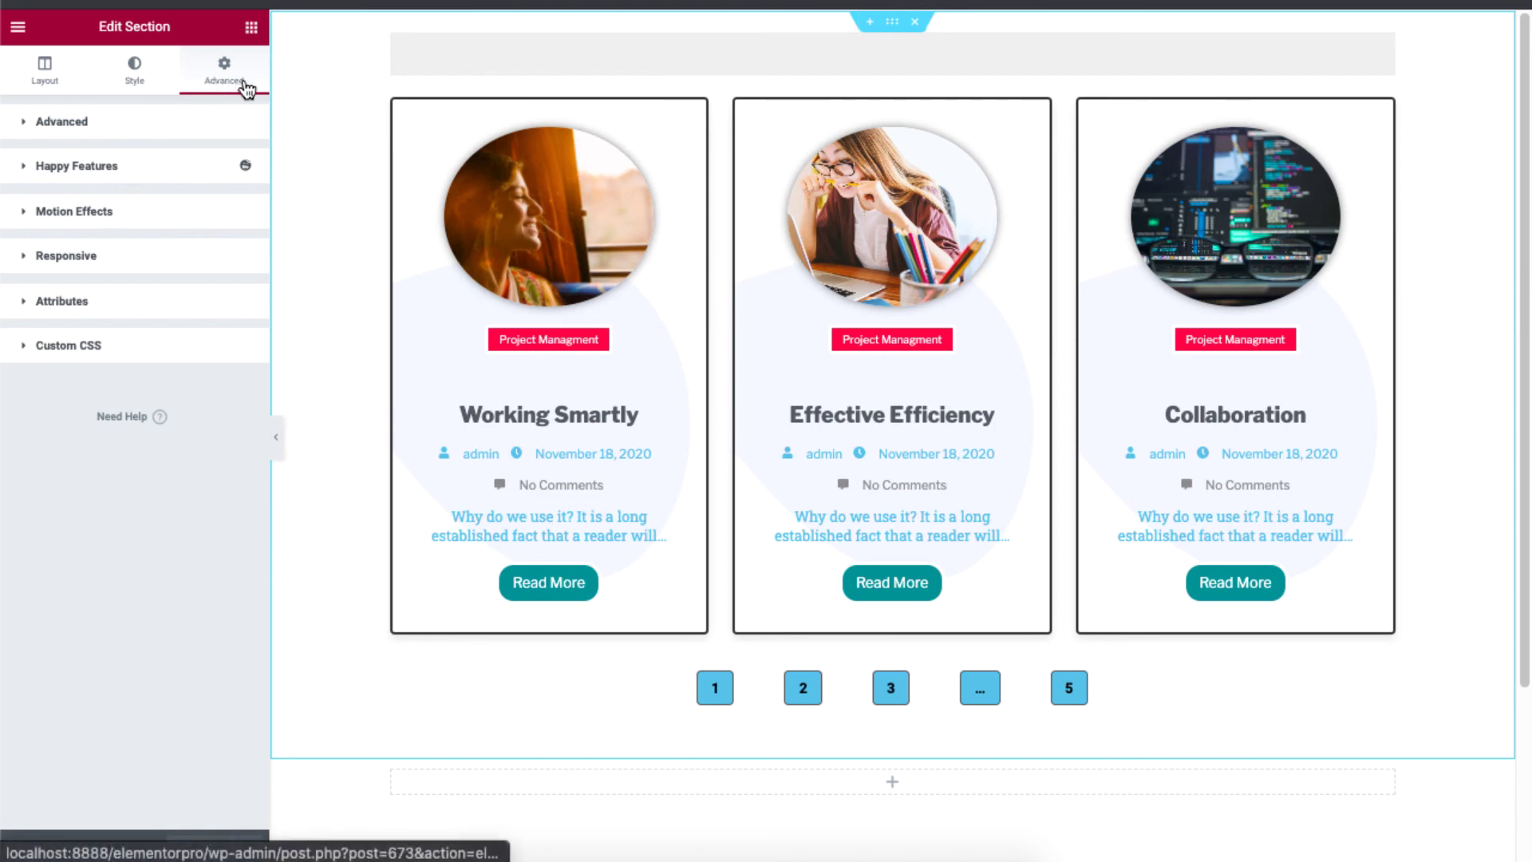
# Check the section's margin and padding, then view its Style settings.
pyautogui.click(190, 130)
pyautogui.click(207, 134)
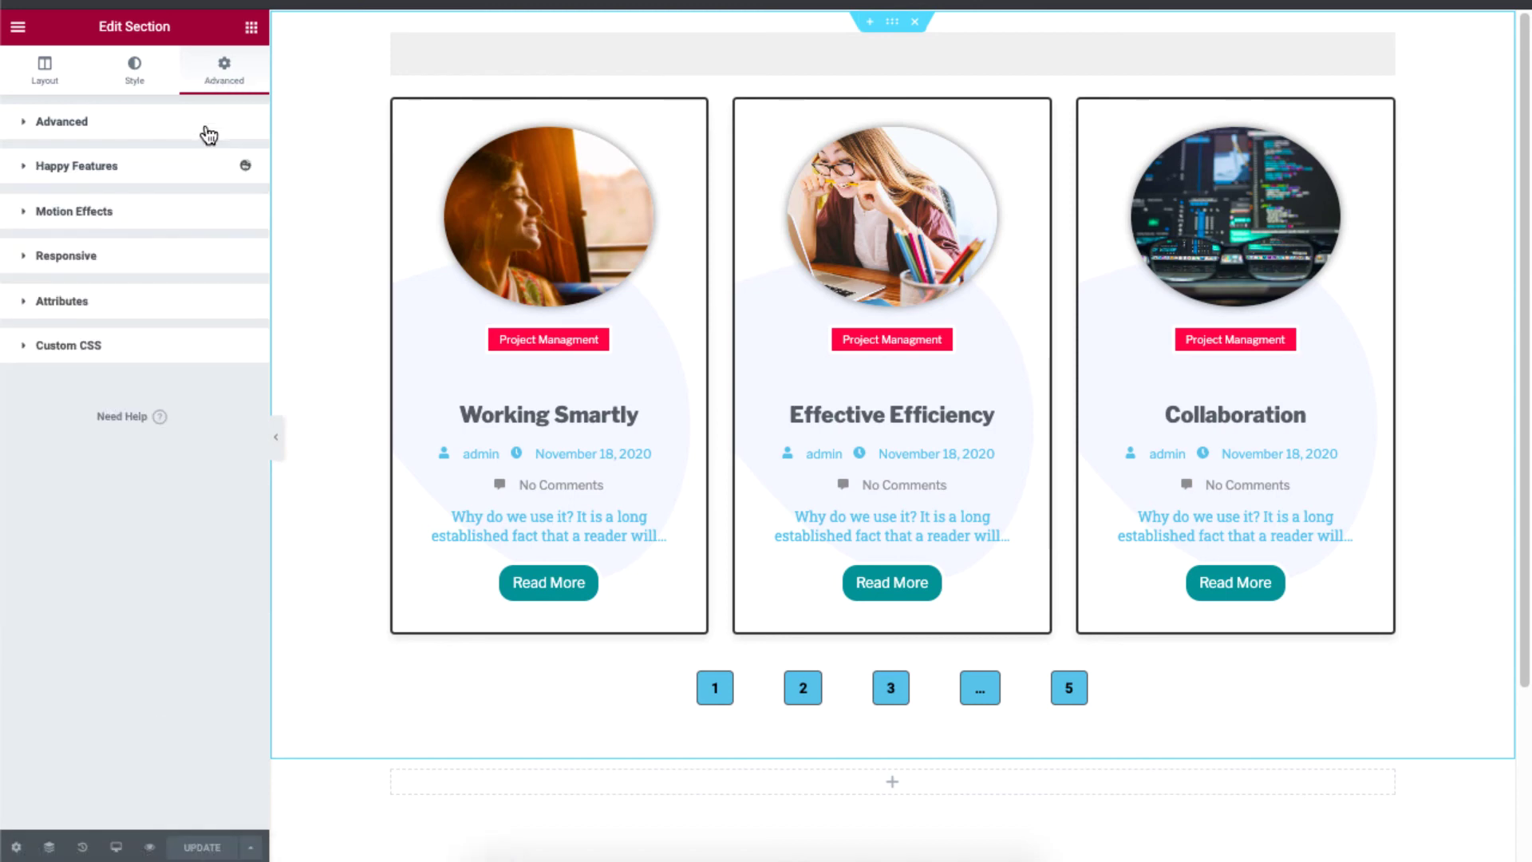
pyautogui.click(139, 78)
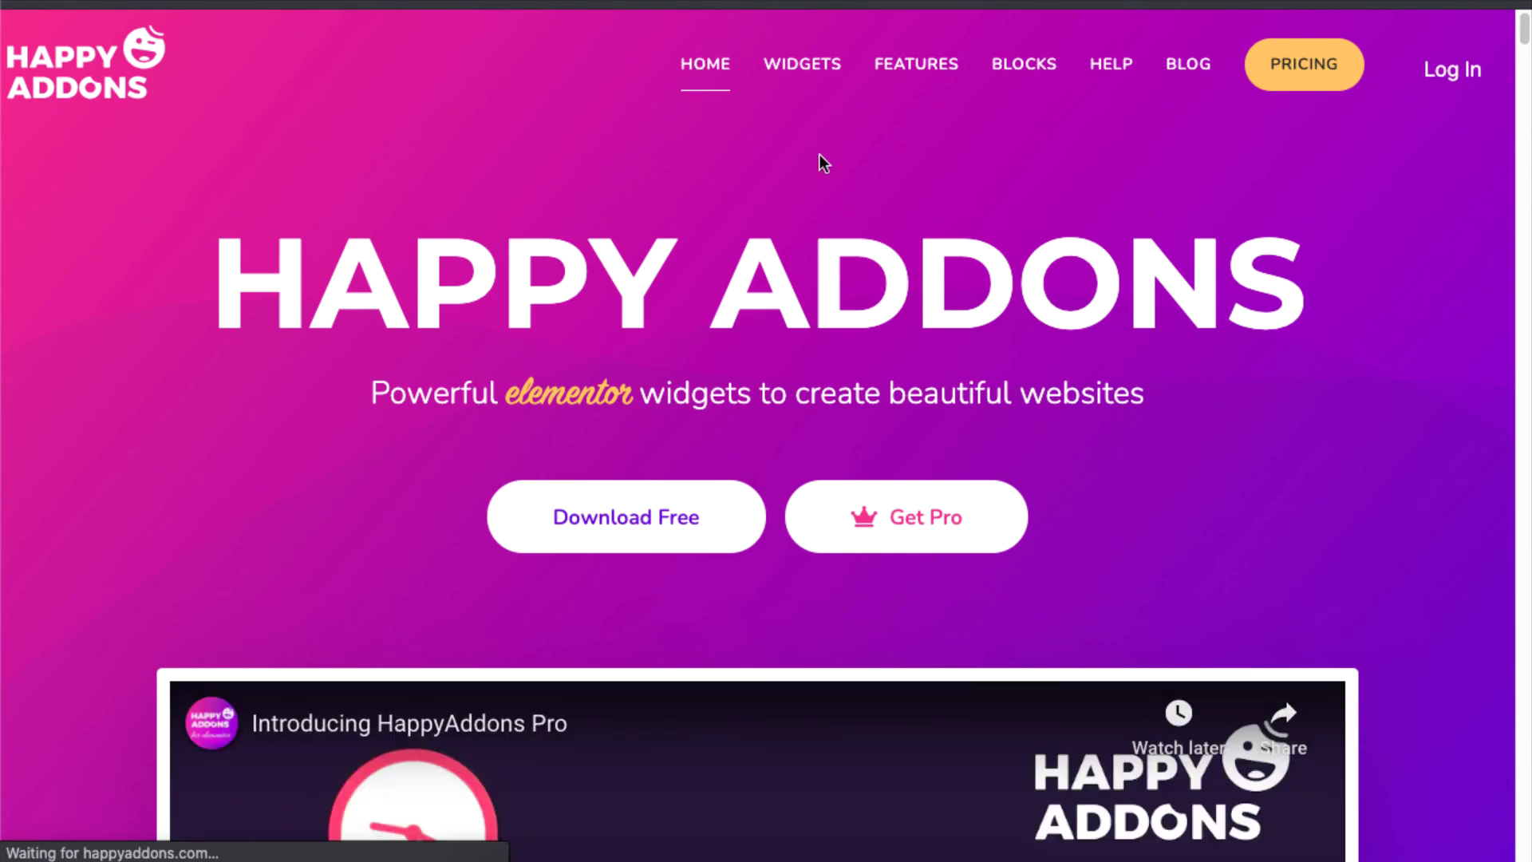
# Live Copy the Torn Paper design from the Happy Addons Post Grid demos.
pyautogui.click(811, 68)
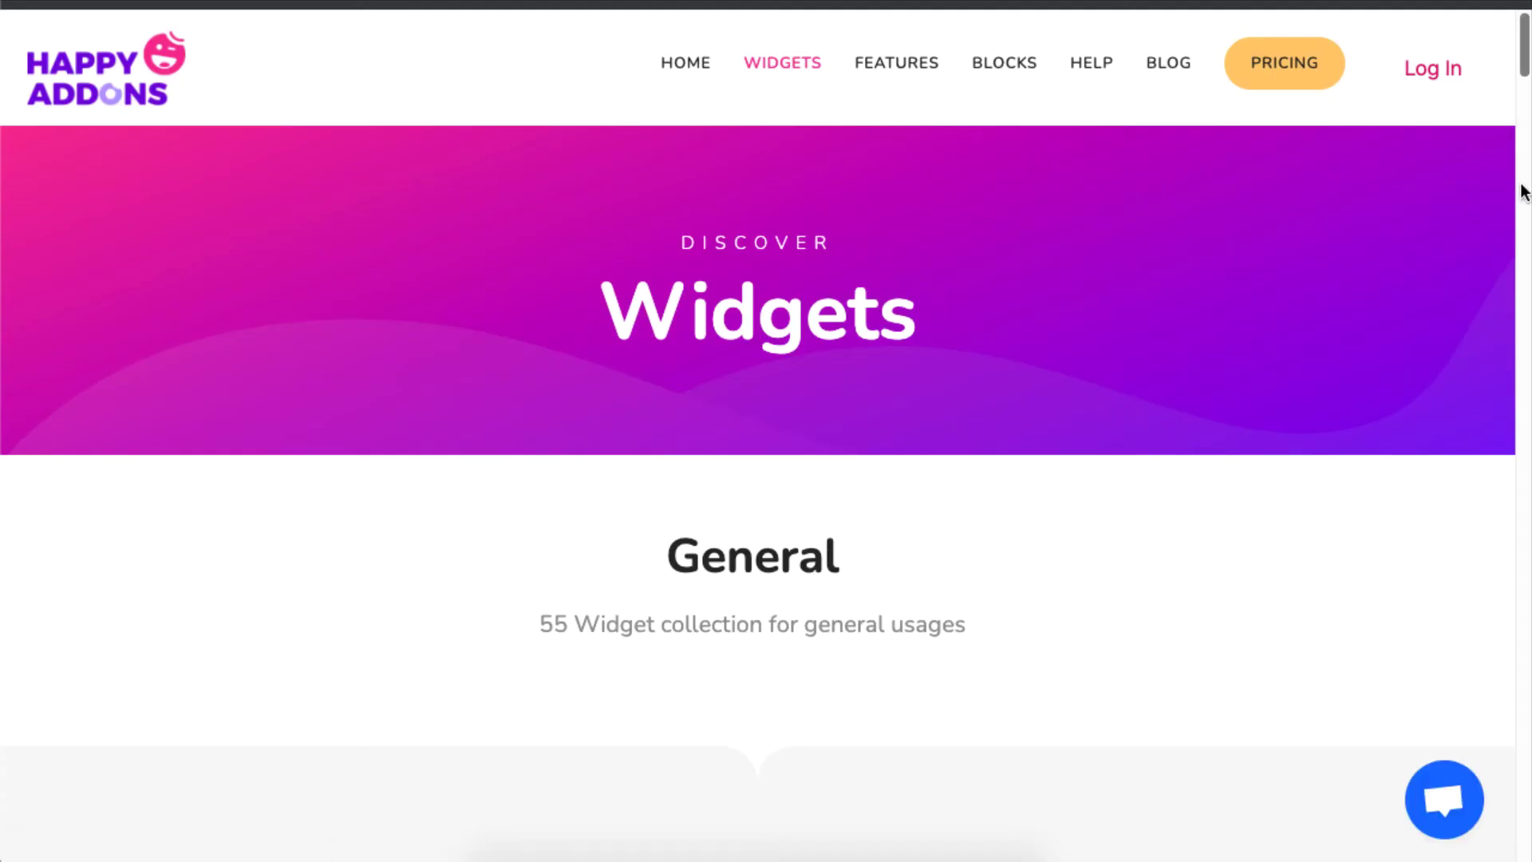
pyautogui.moveTo(1522, 188); pyautogui.dragTo(1522, 479)
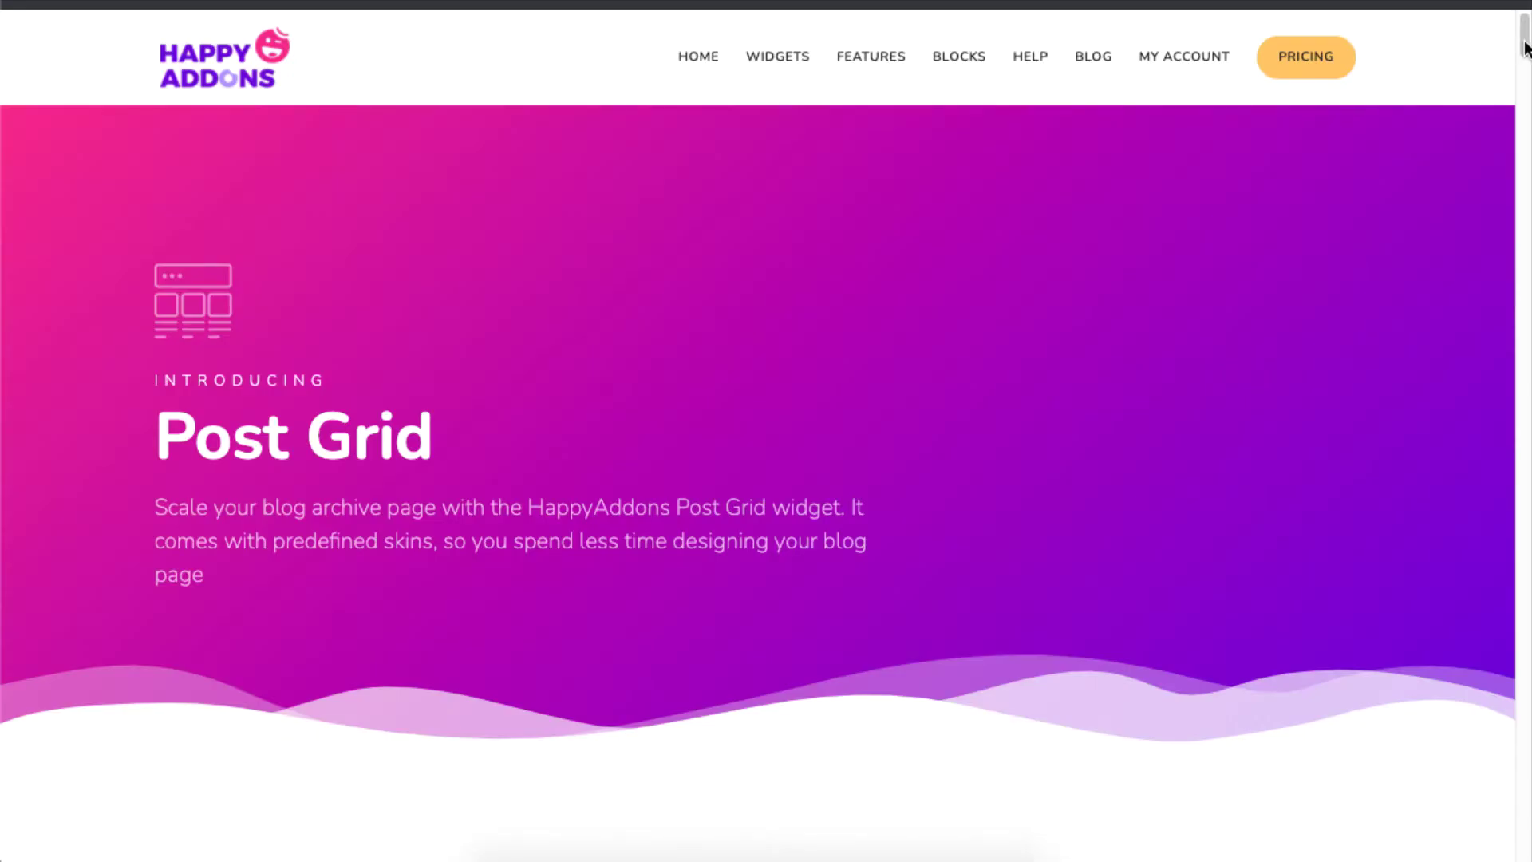
pyautogui.moveTo(1524, 48); pyautogui.dragTo(1526, 141)
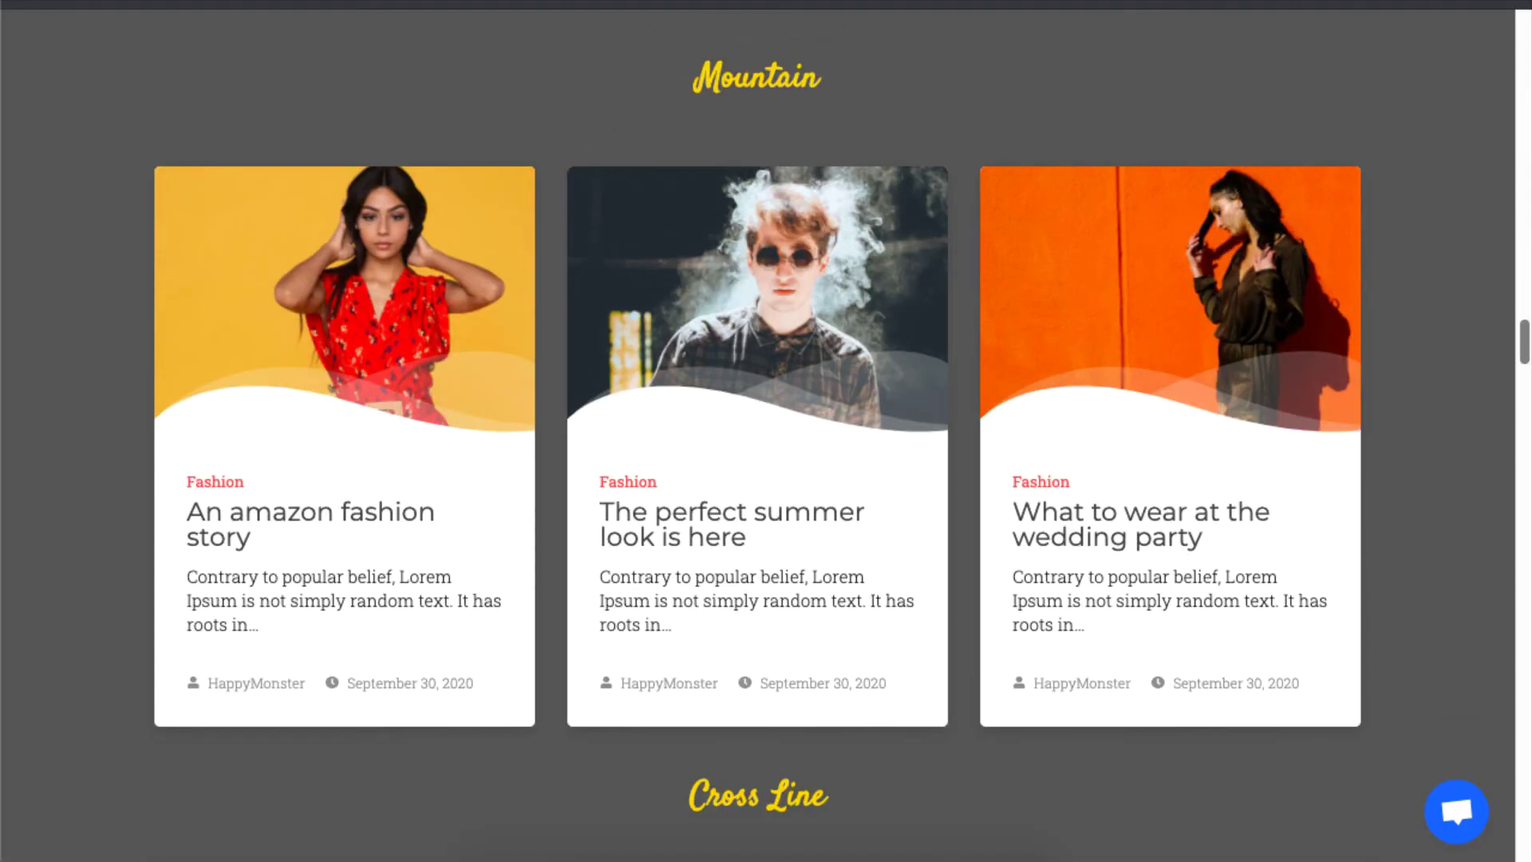
pyautogui.scroll(-6, 1450, 477)
pyautogui.scroll(-11, 1450, 477)
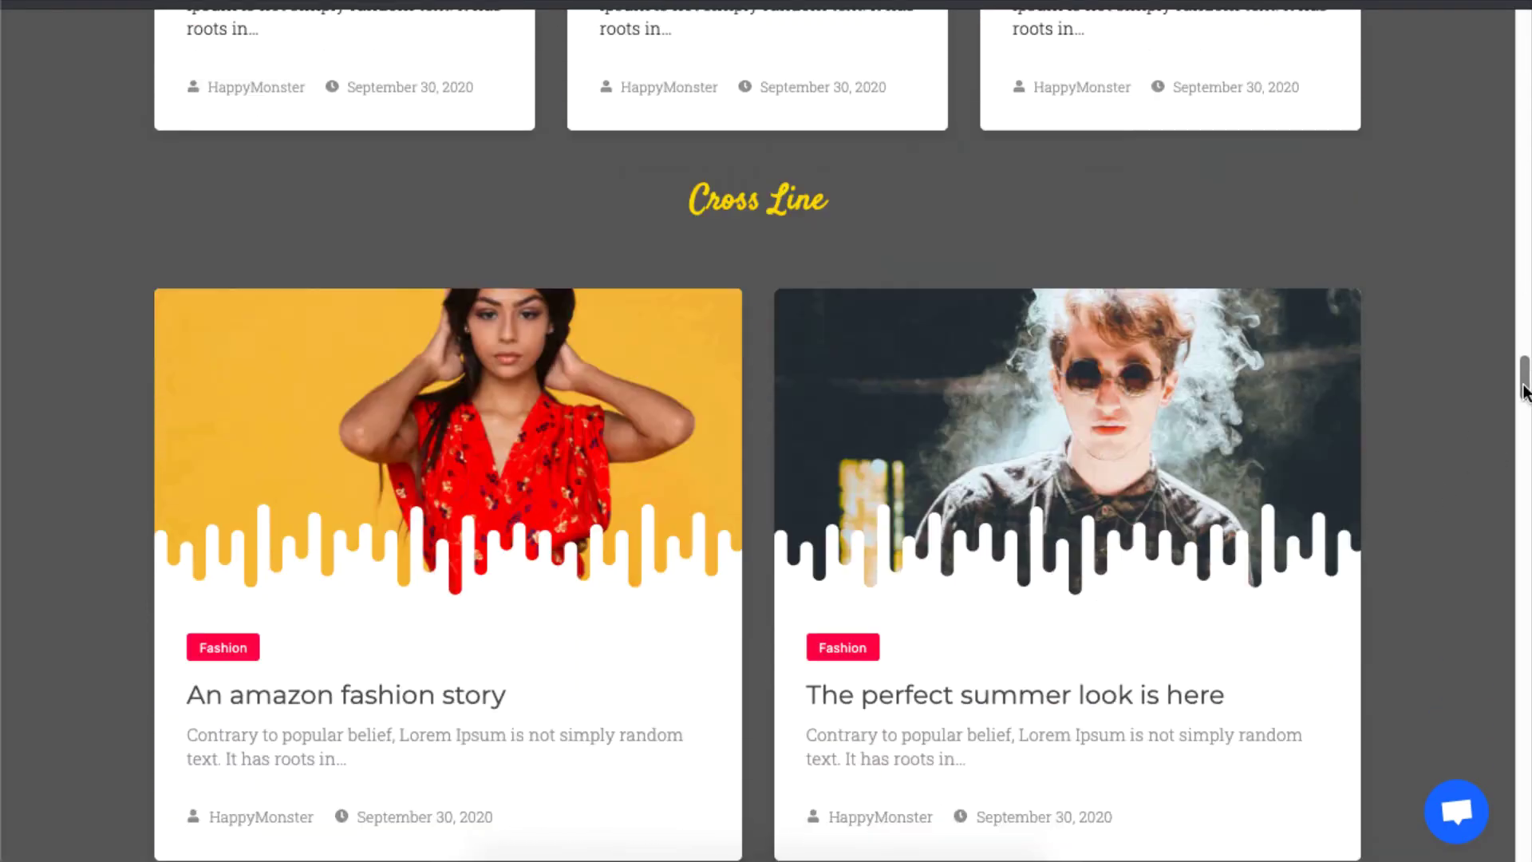
pyautogui.moveTo(1352, 312)
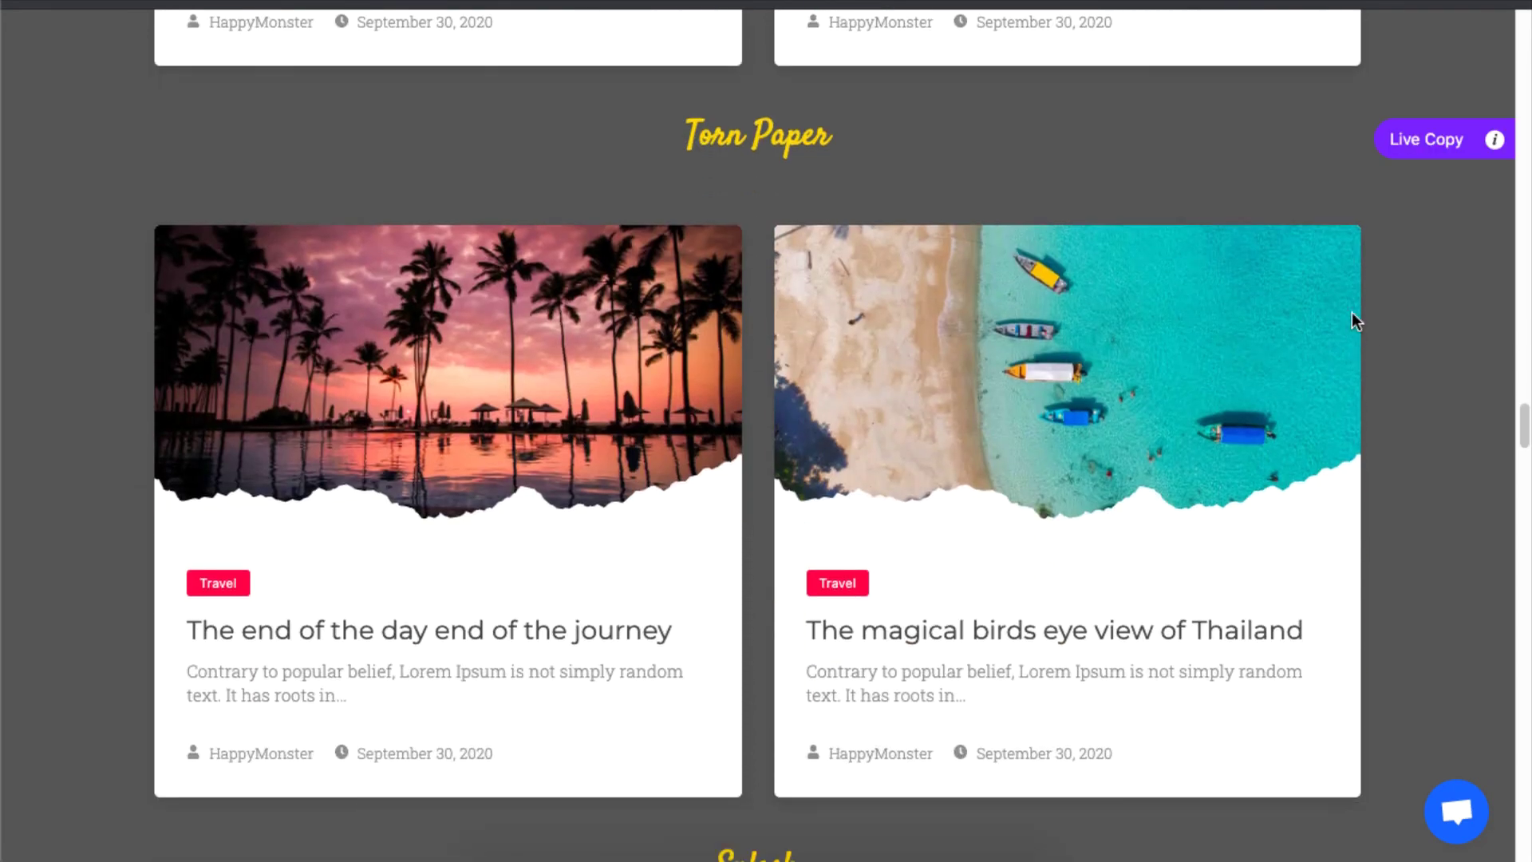
pyautogui.click(1423, 148)
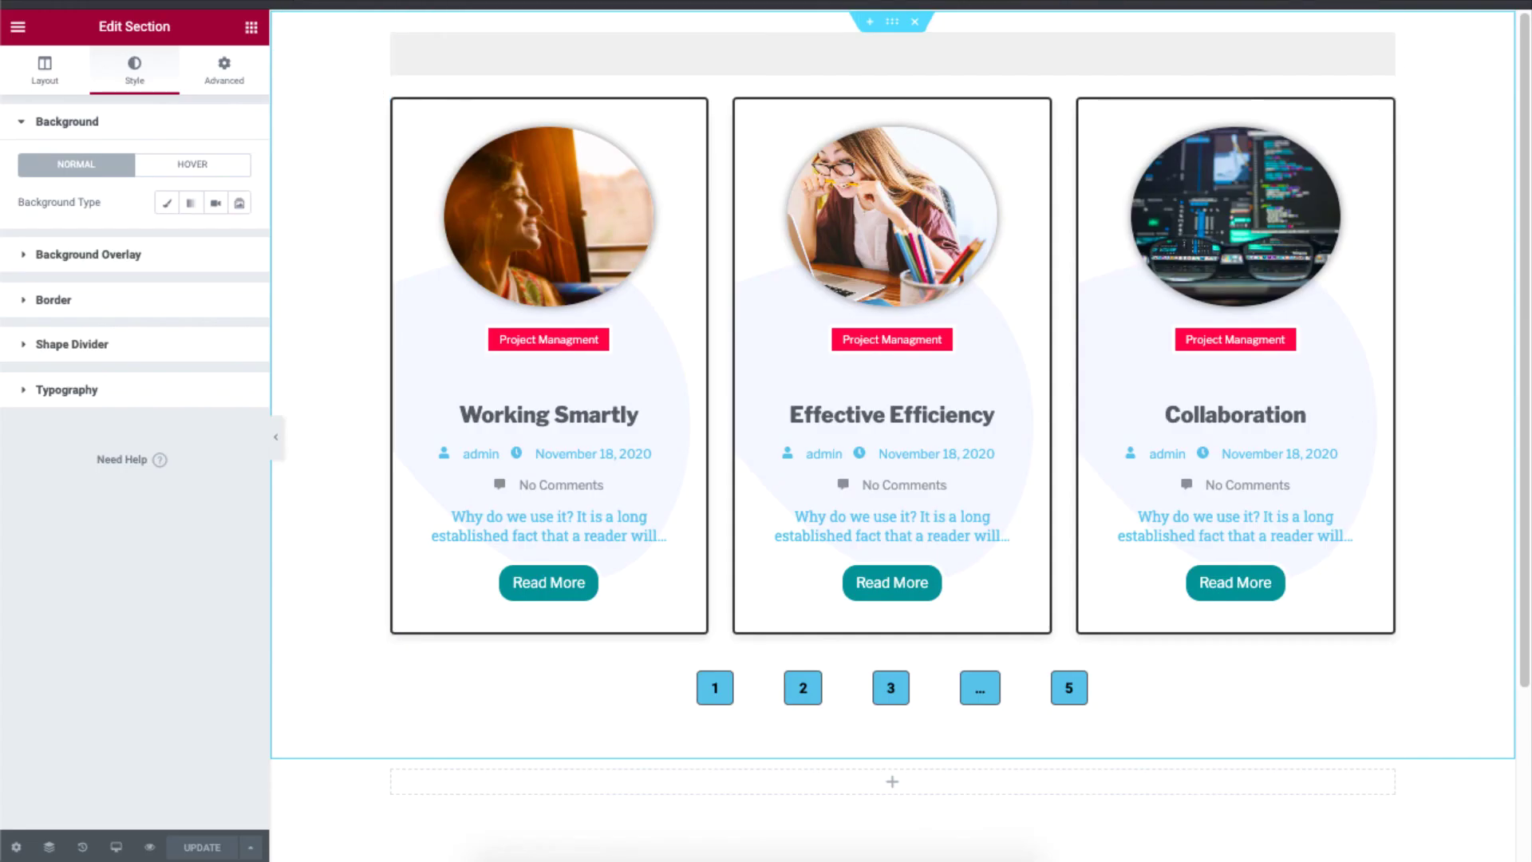
# Add a one-column section below the grid and live-paste the Torn Paper design into it.
pyautogui.scroll(-3, 940, 703)
pyautogui.click(828, 712)
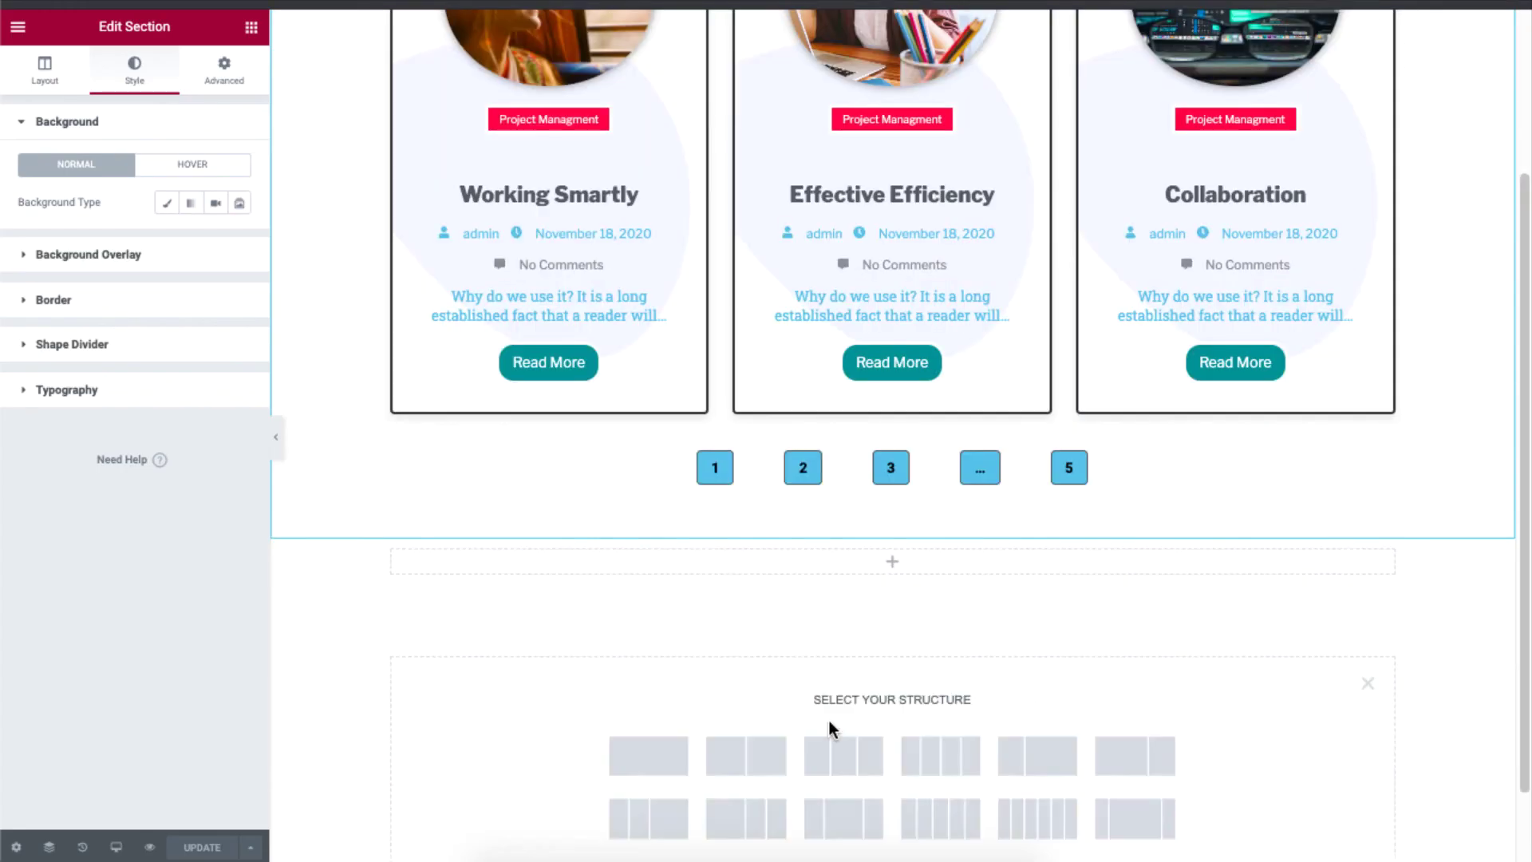
pyautogui.click(680, 760)
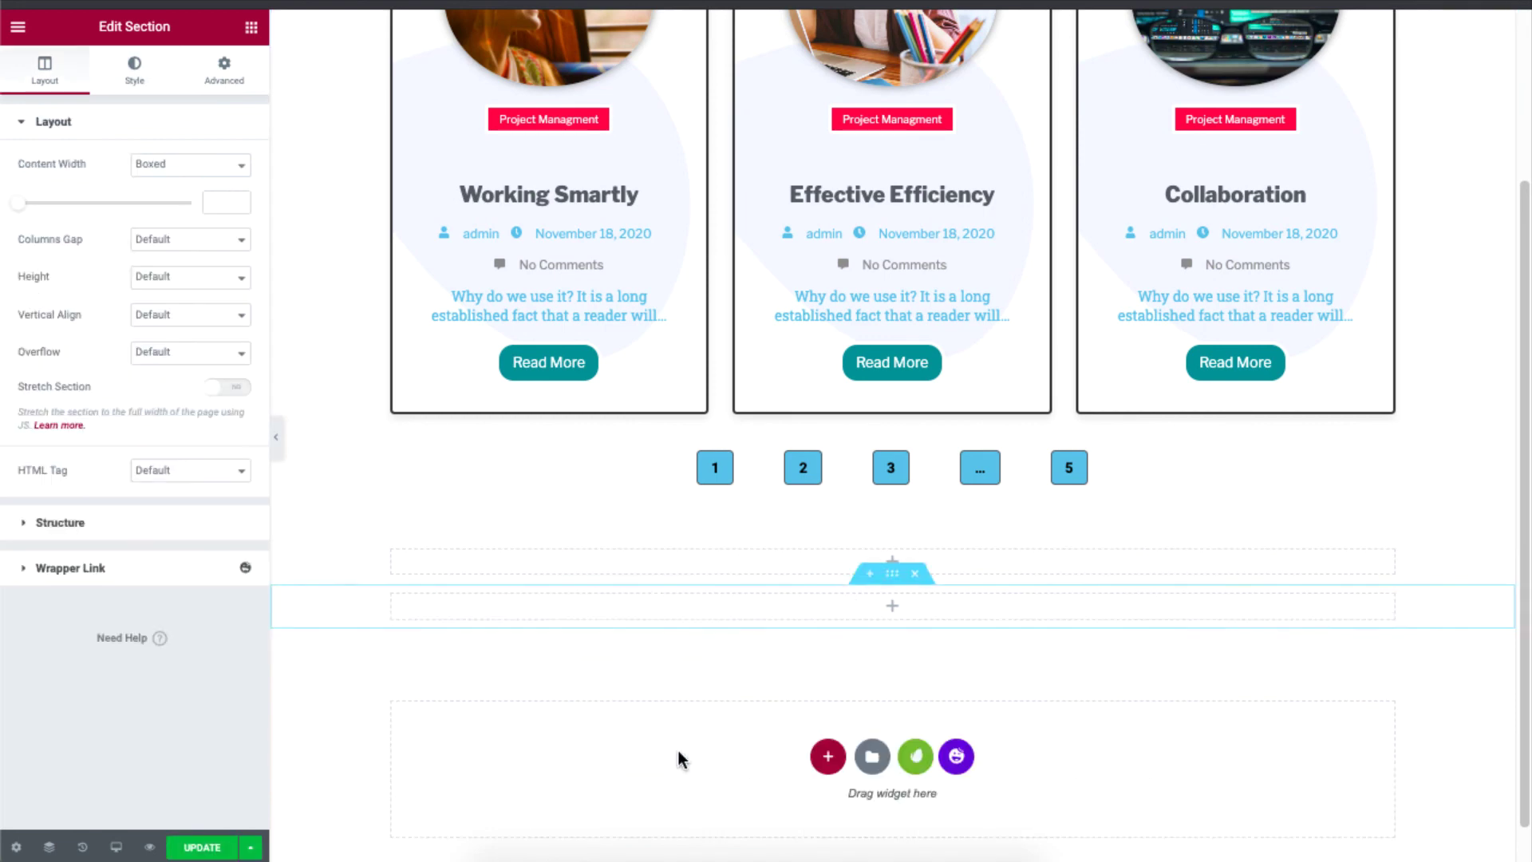
pyautogui.rightClick(838, 614)
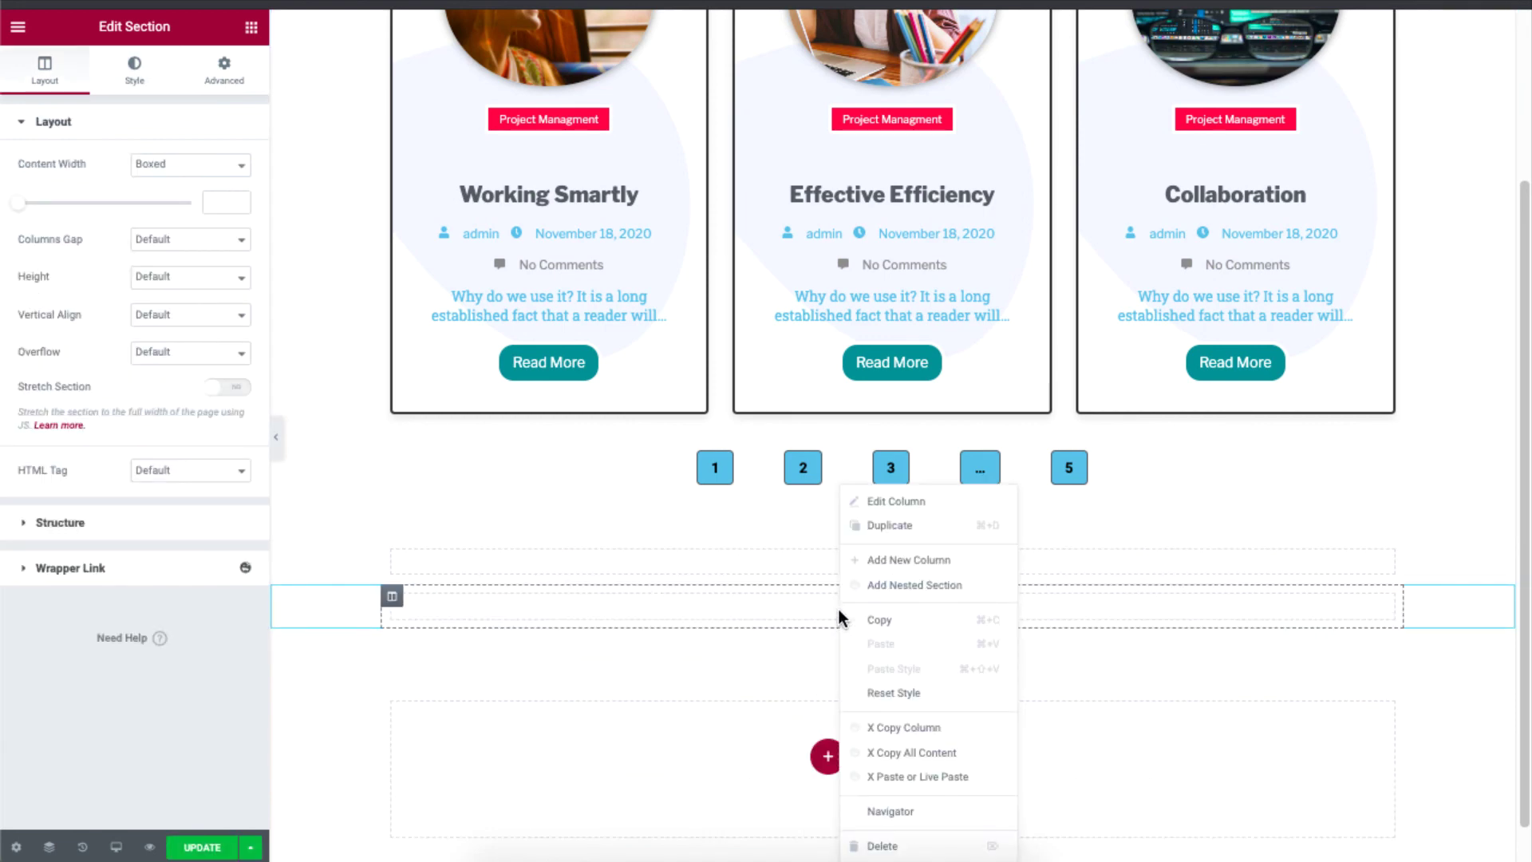
pyautogui.click(990, 778)
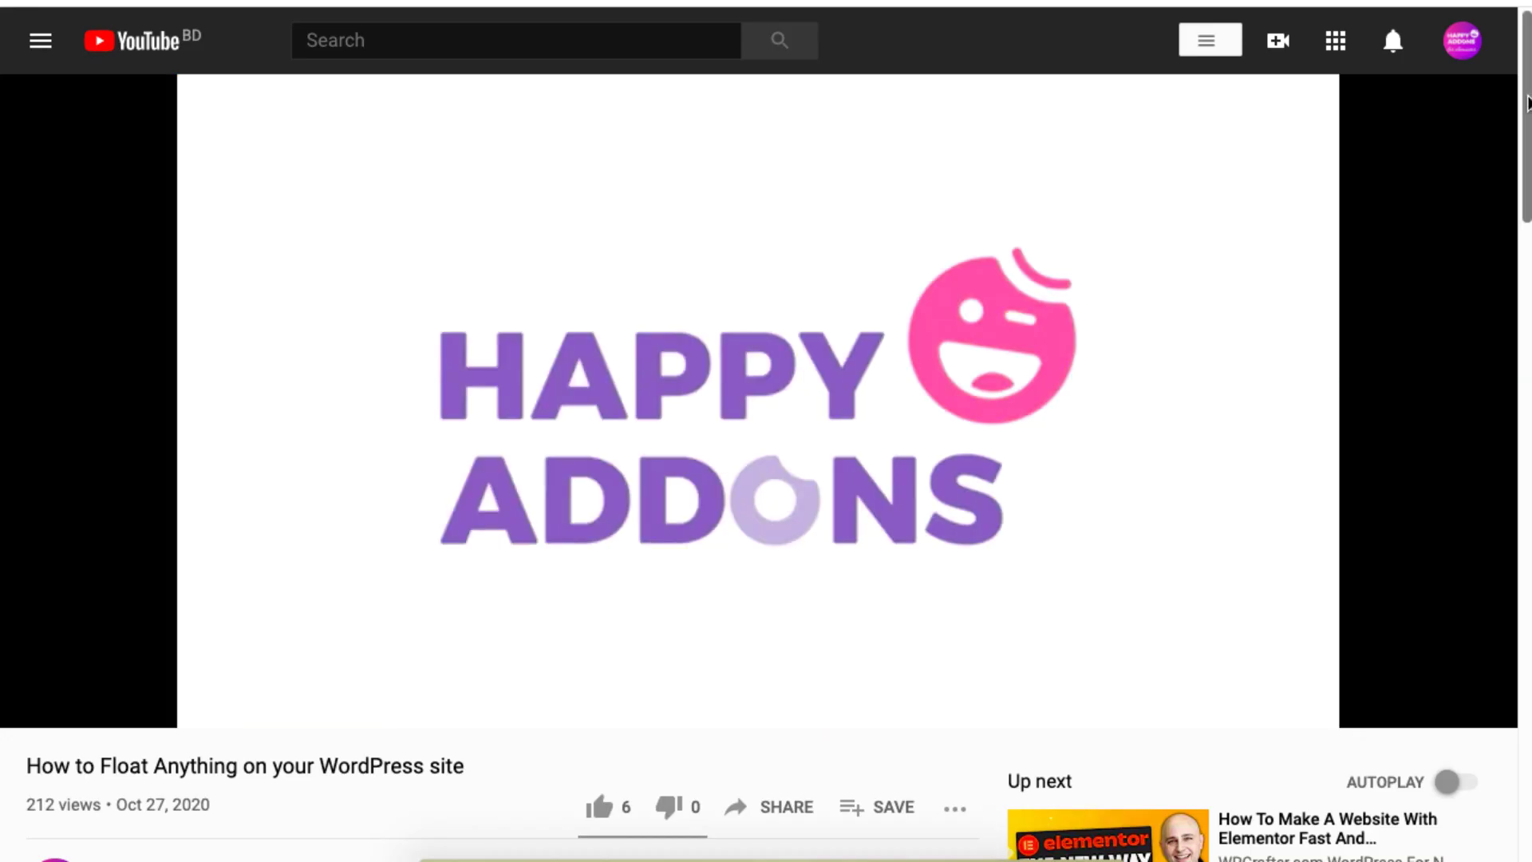
# Follow the newsletter link in the video description to the Happy Addons subscription page.
pyautogui.moveTo(1528, 102); pyautogui.dragTo(1528, 333)
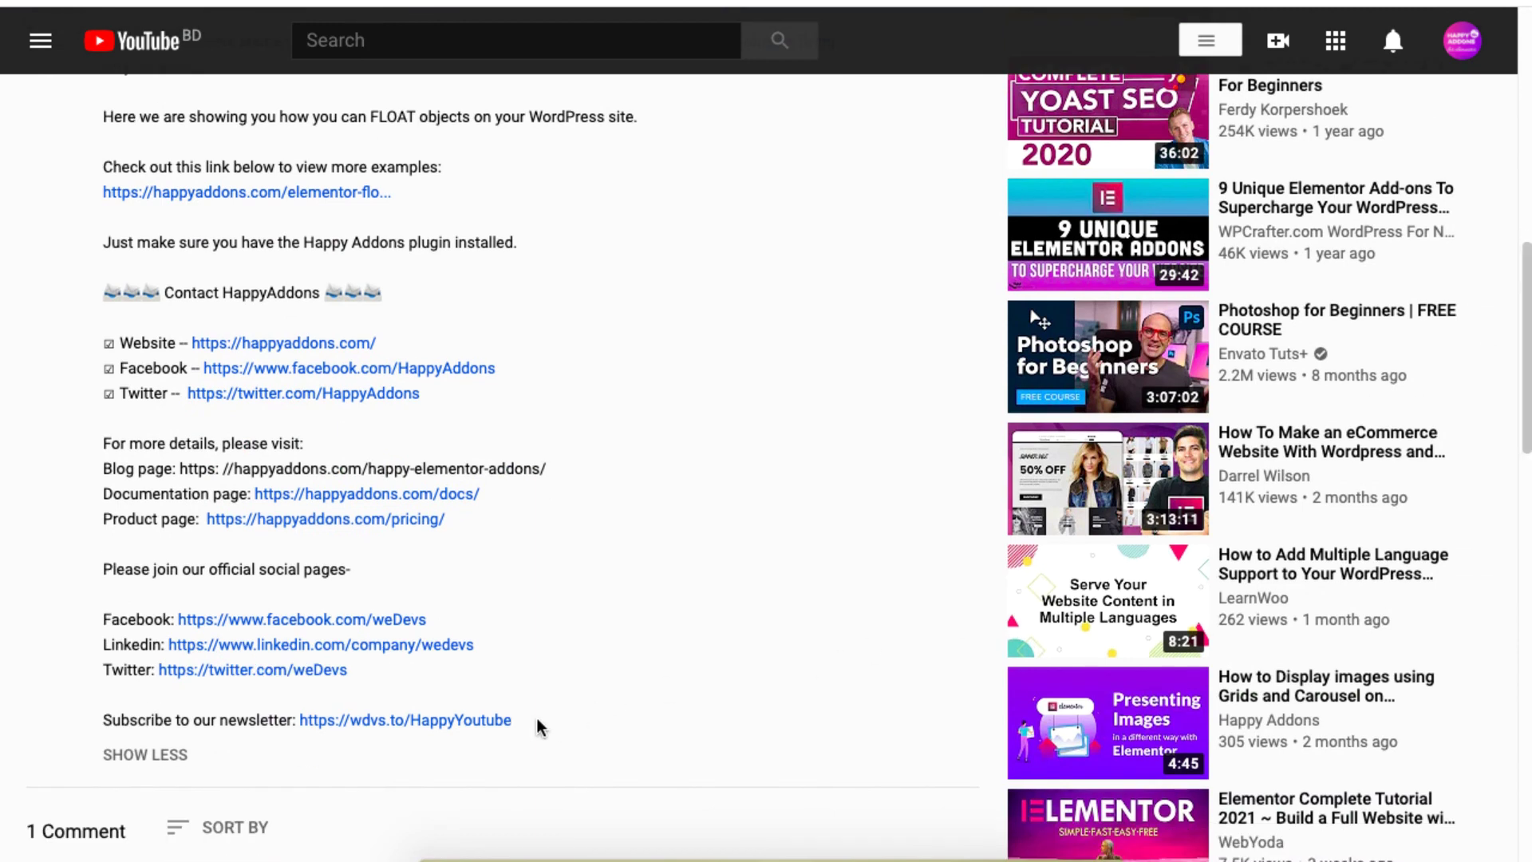
pyautogui.moveTo(514, 722); pyautogui.dragTo(102, 728)
pyautogui.click(487, 721)
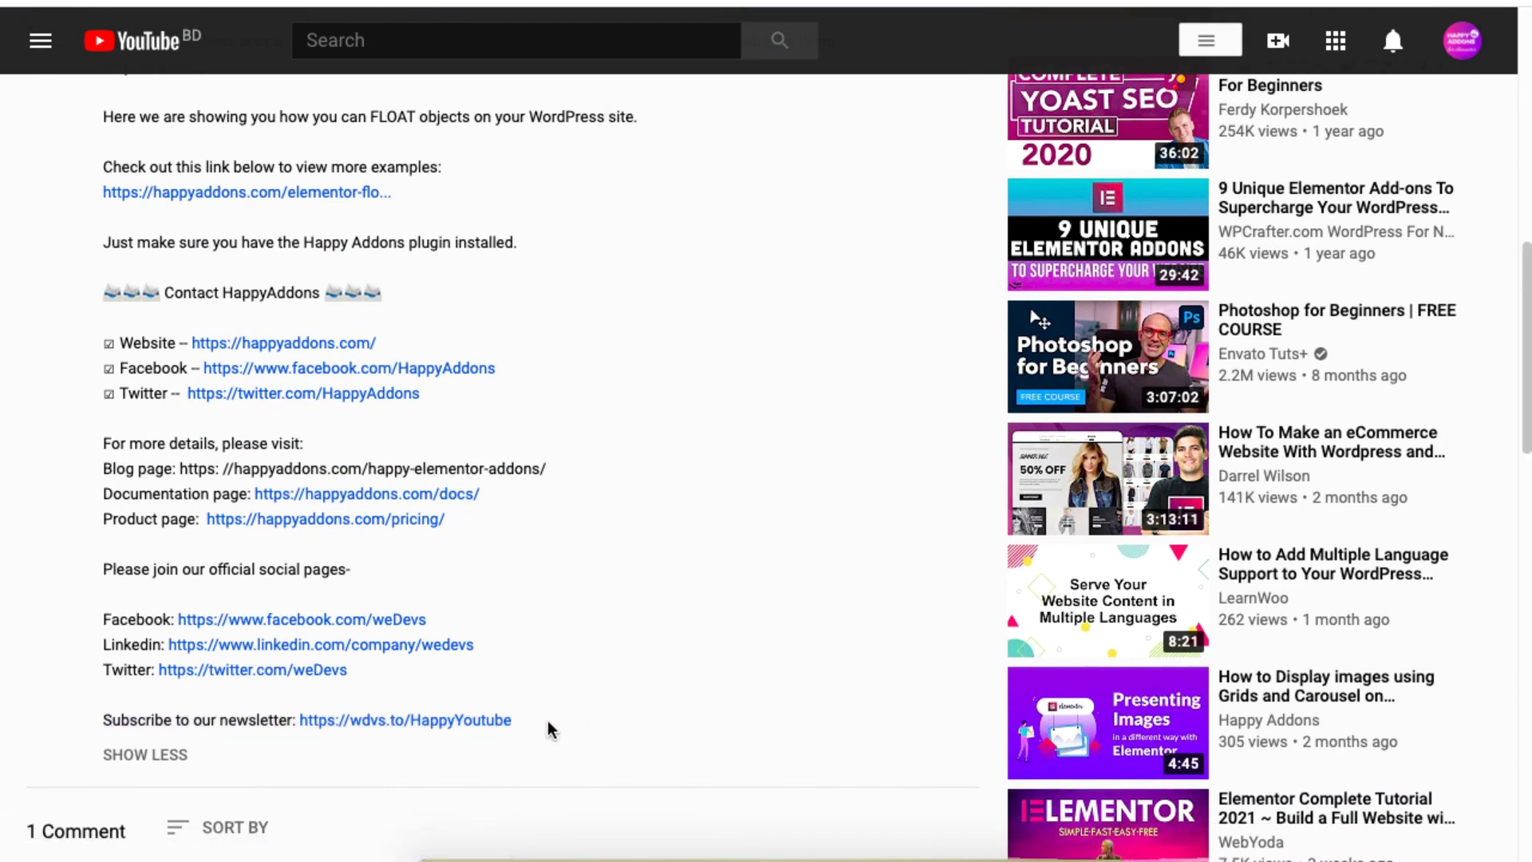